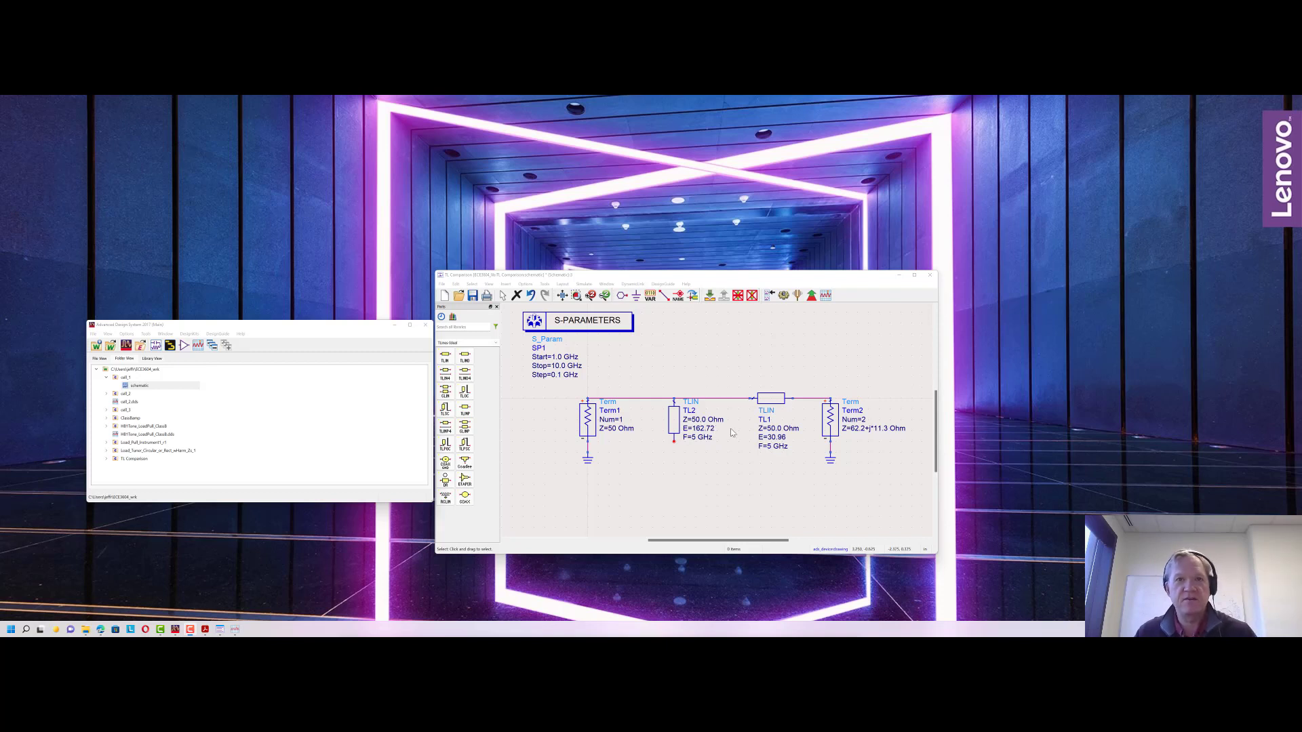
Simulate the ideal circuit, fit the plot, and check that dB(S(1,1)) dips to about -17 dB near 5 GHz.
click(783, 296)
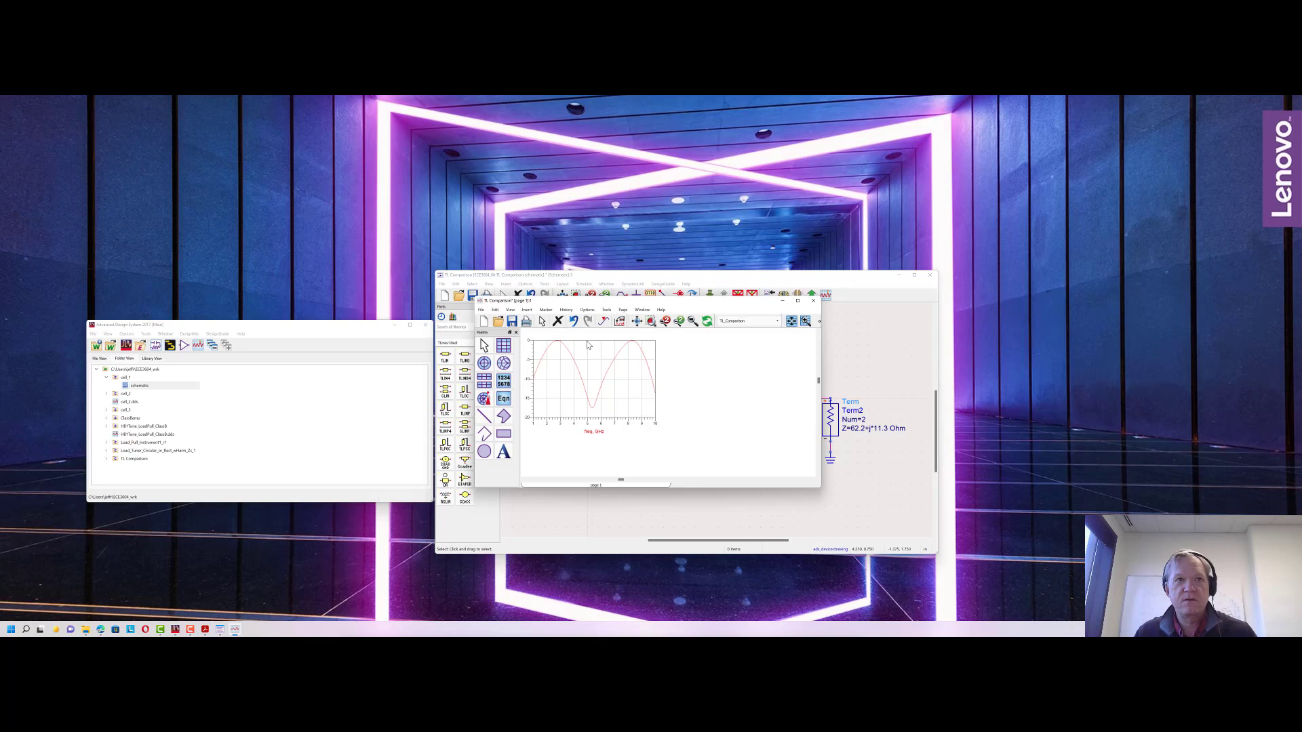
click(635, 323)
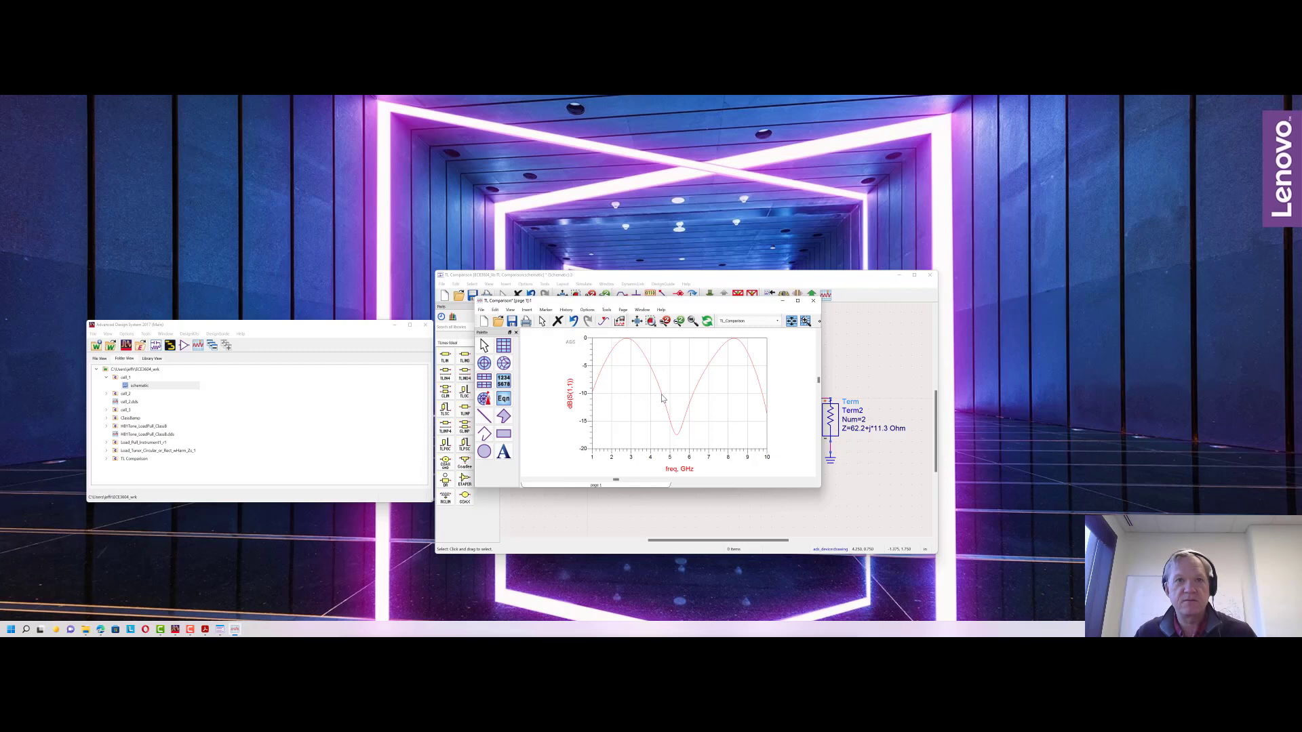
mouse_move(662, 399)
mouse_move(672, 430)
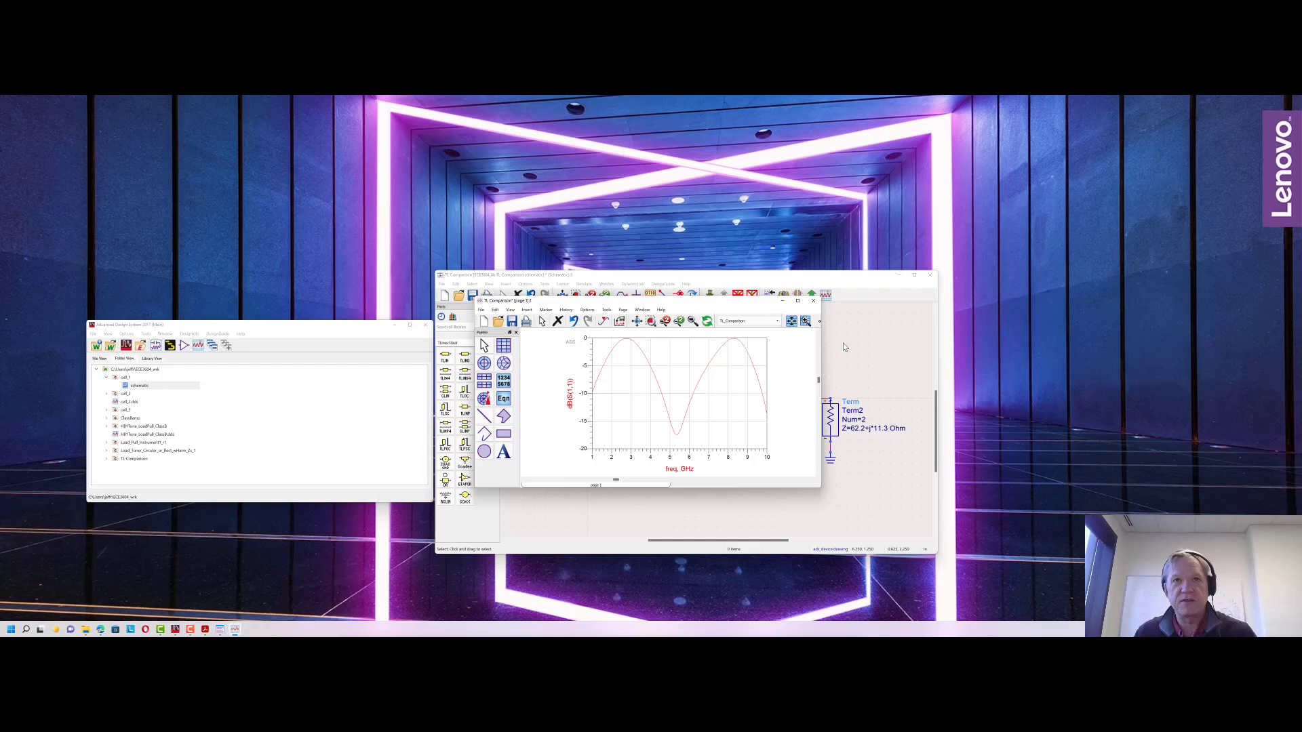
Start LineCalc from the schematic's Tools menu.
click(546, 285)
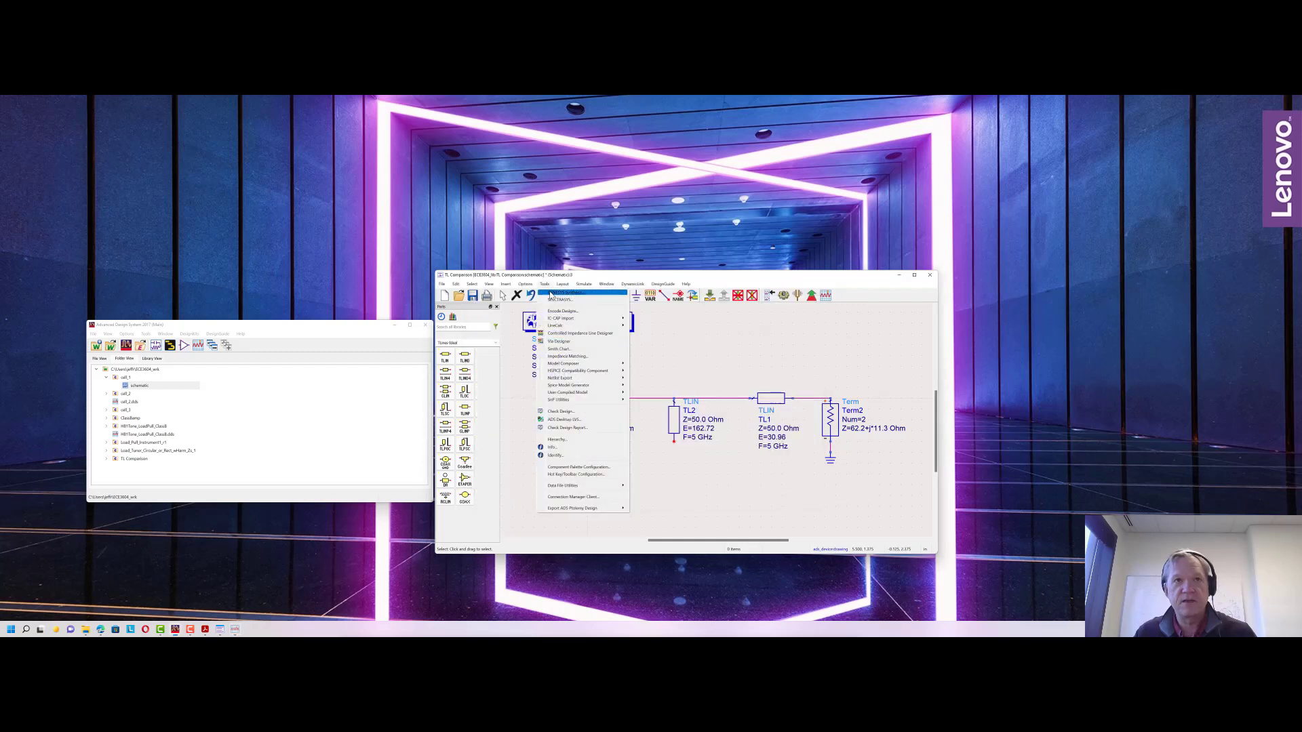
mouse_move(560, 329)
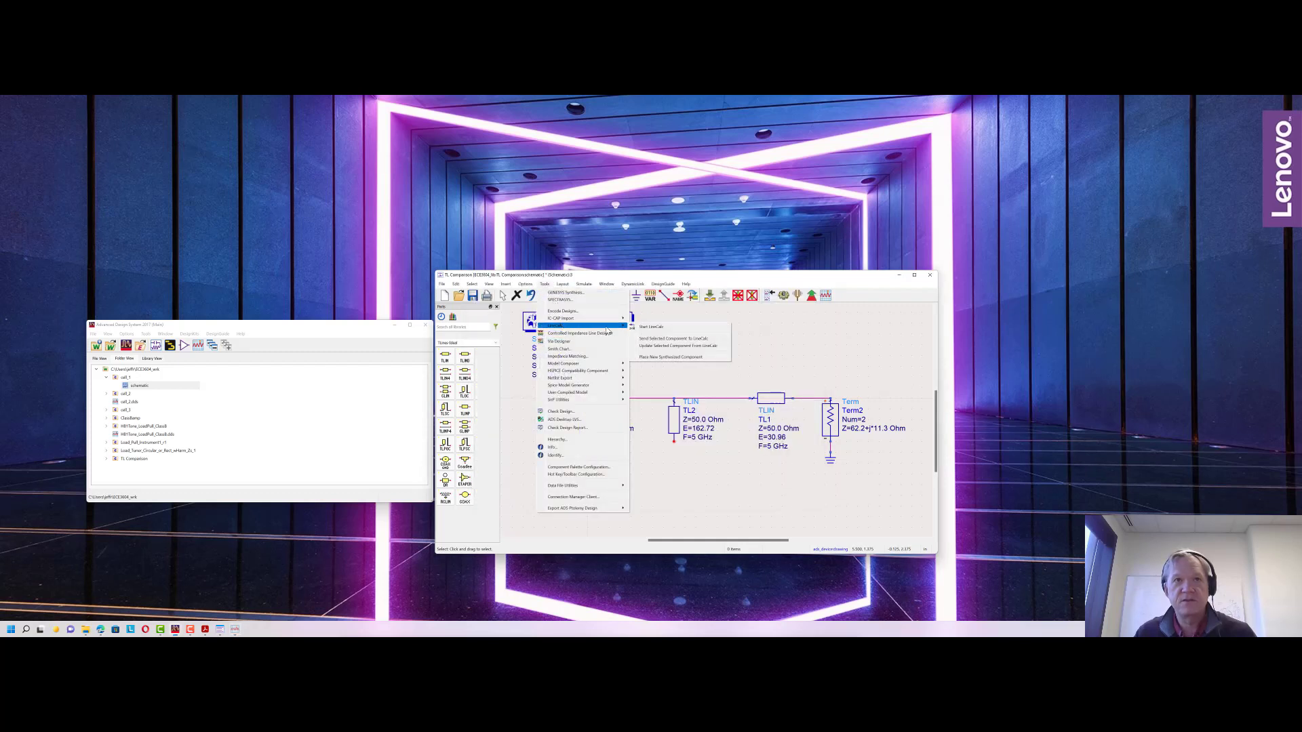
click(651, 327)
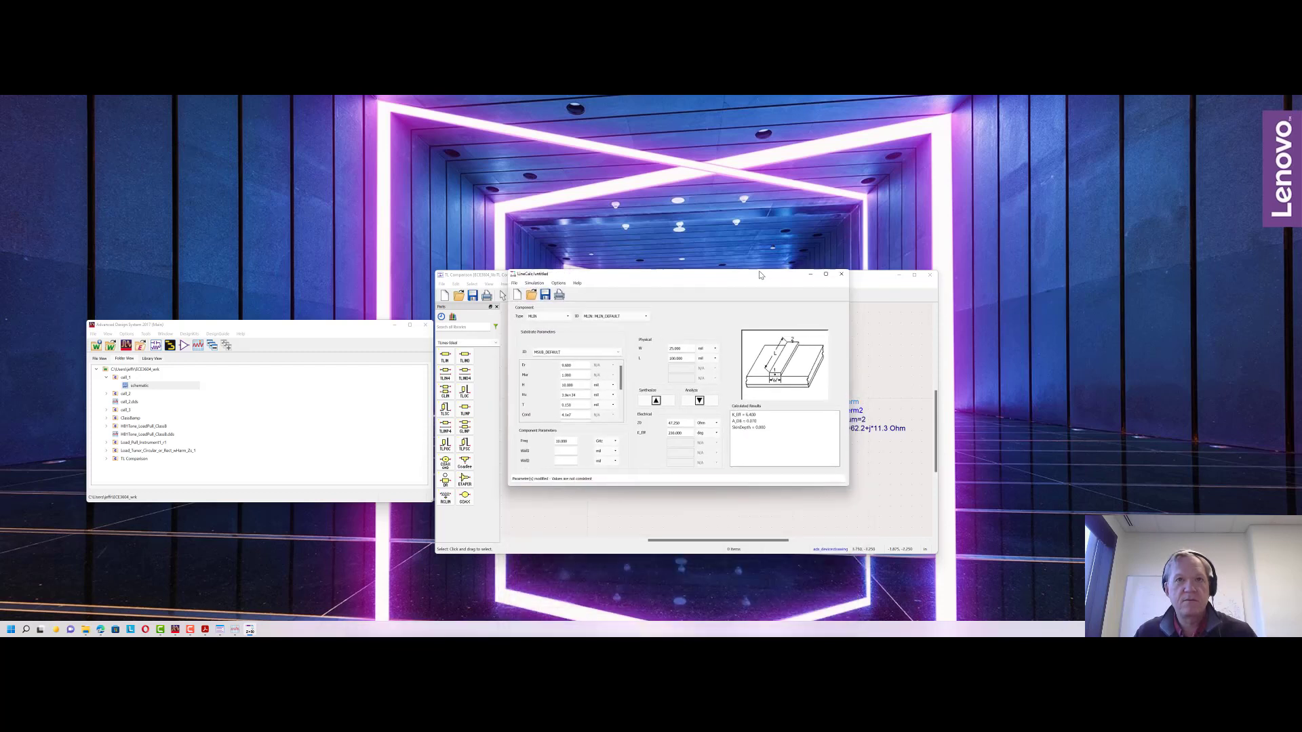
Enter the MLIN substrate values: Er 4, H 19, T 1.4, Cond 5.6e7, TanD 0.0.
double_click(570, 364)
text(4.2)
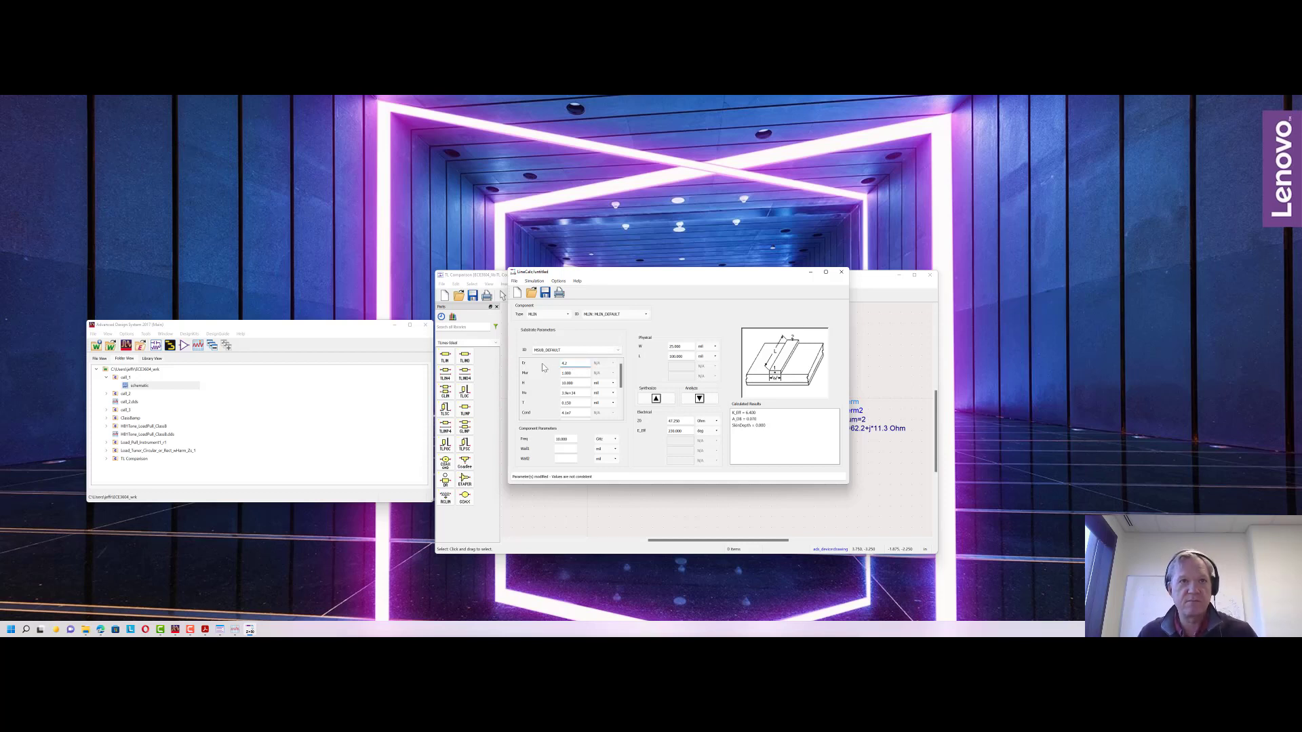
key(Tab)
key(Tab)
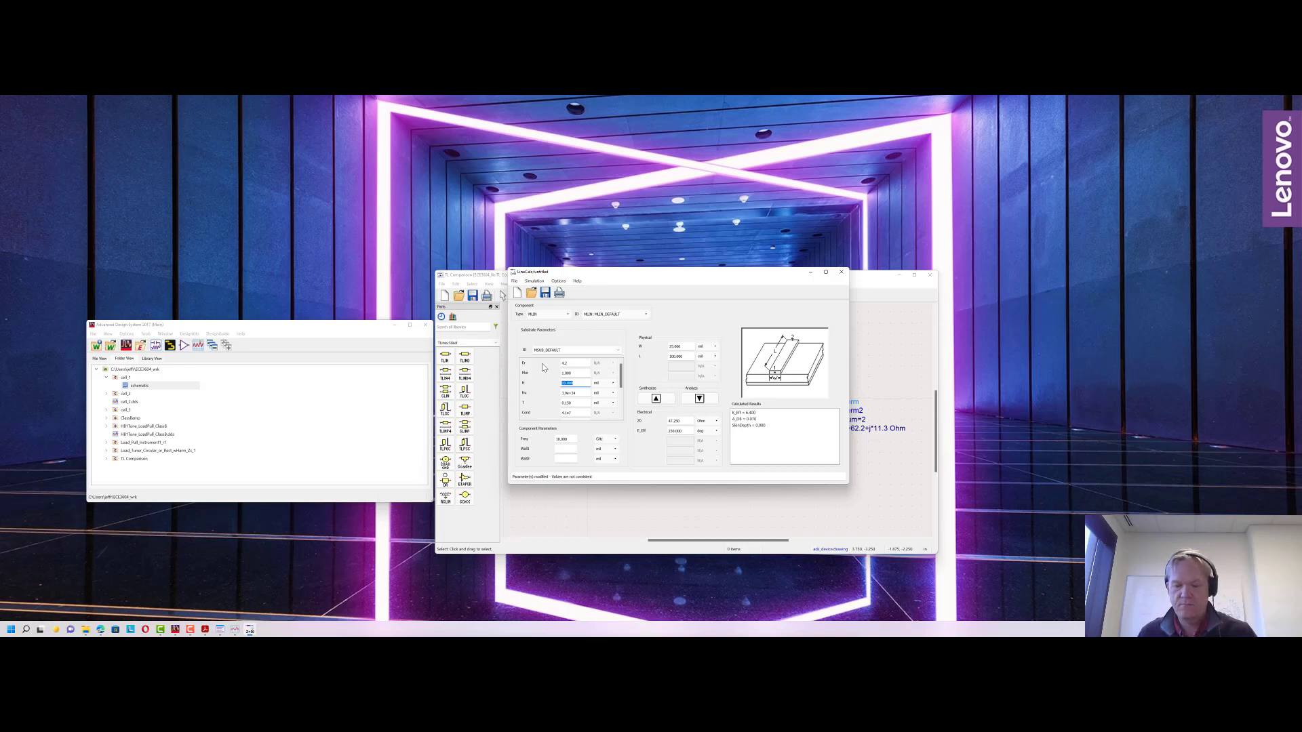
text(19)
key(Tab)
key(Tab)
text(1)
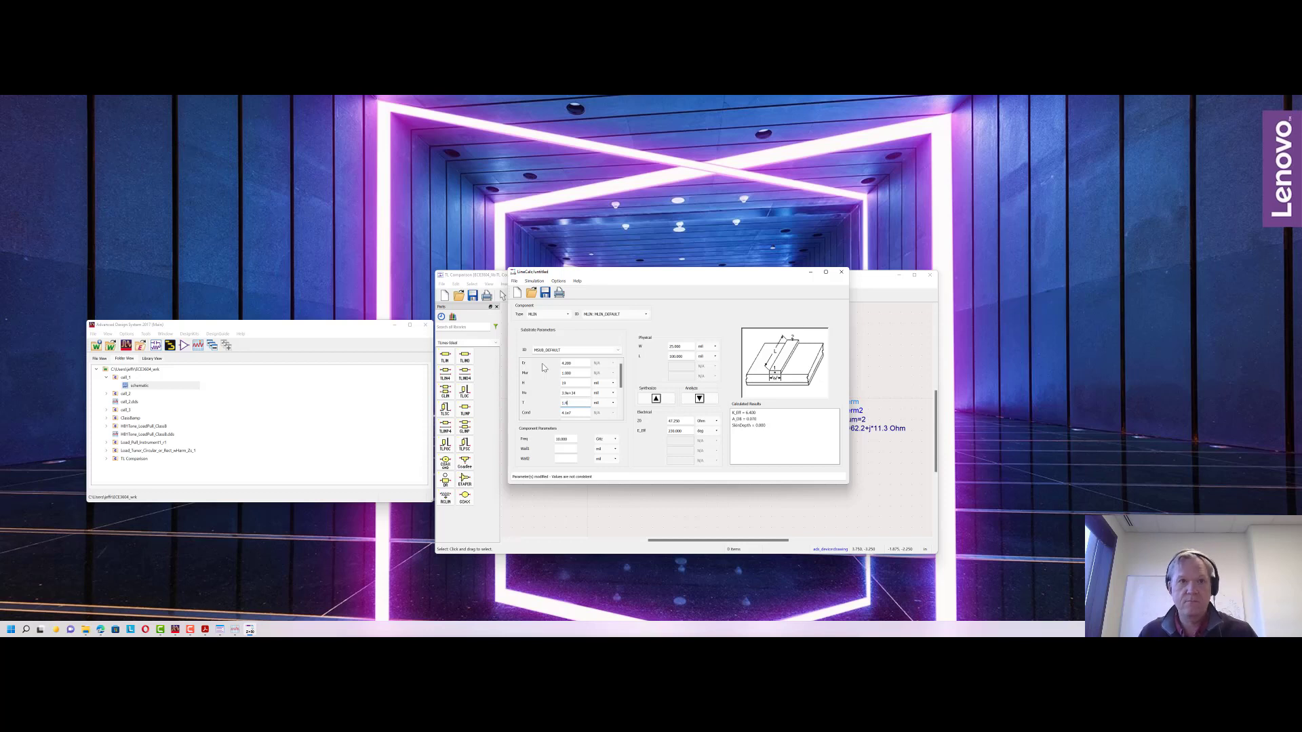
key(Tab)
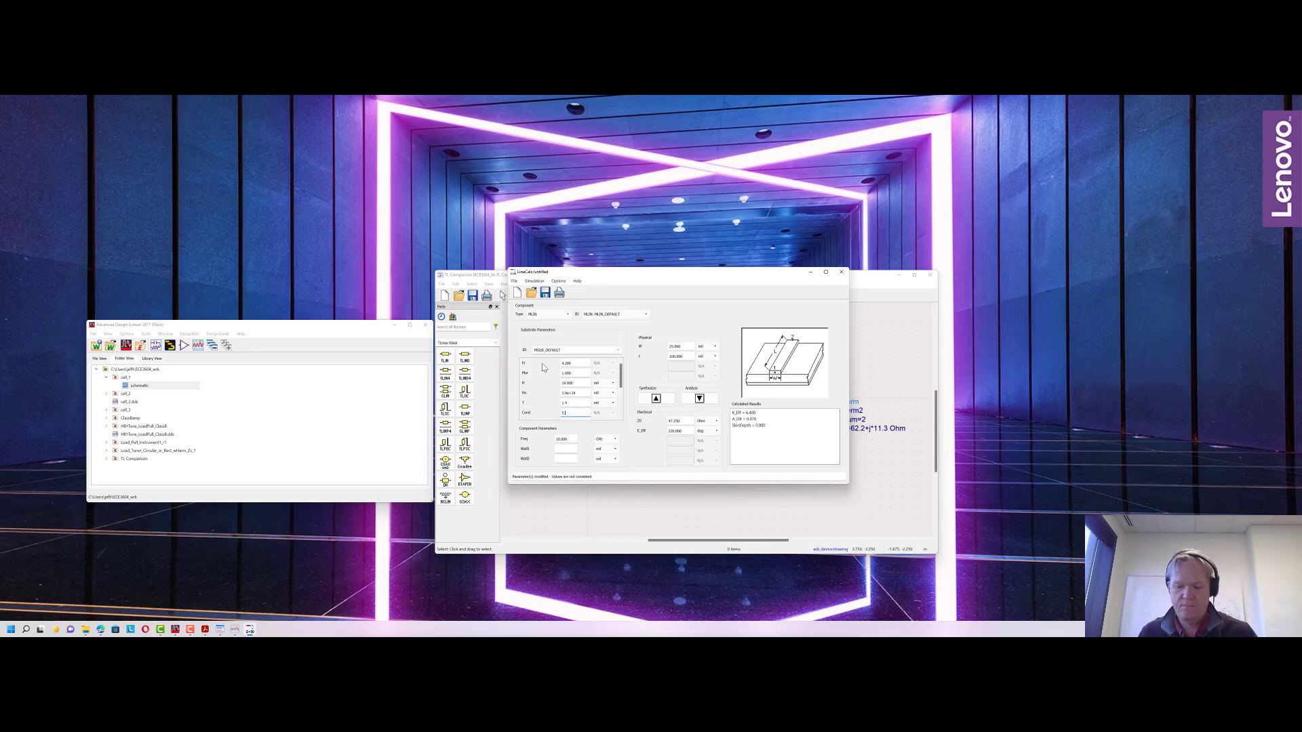
text(5.6e7)
key(Tab)
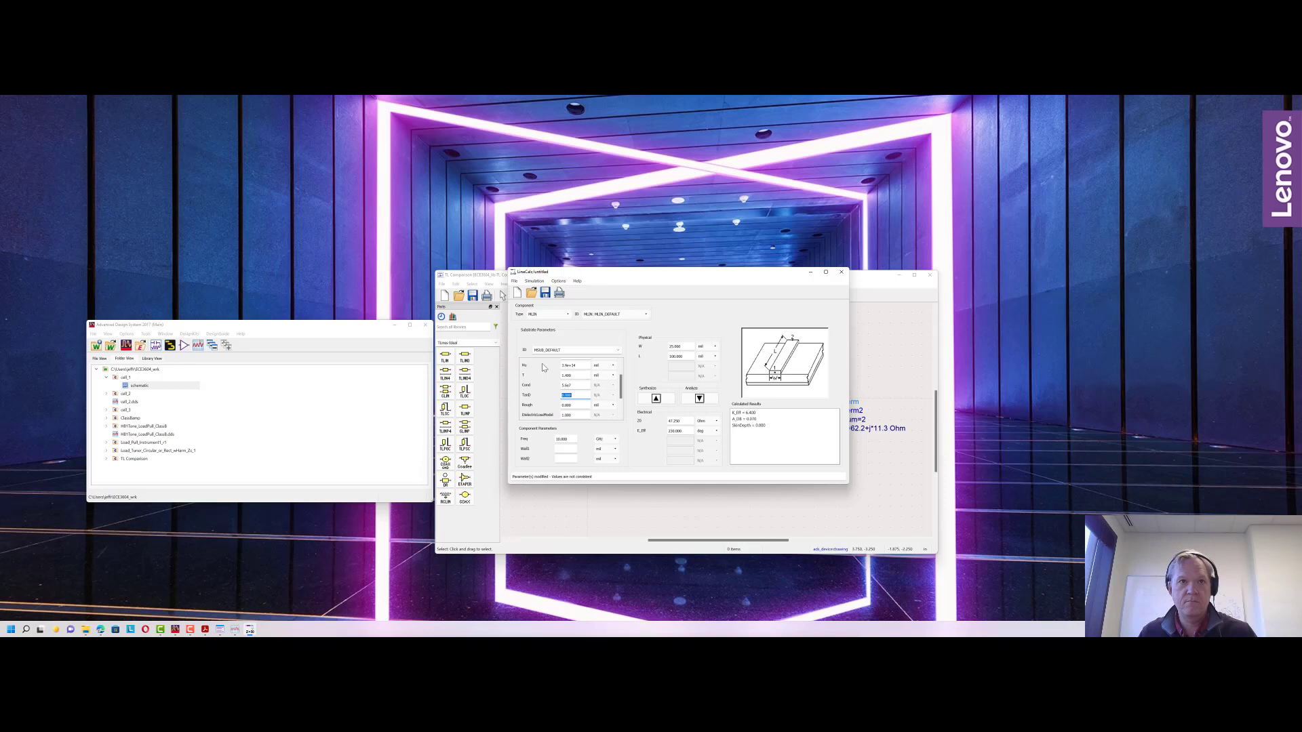
scroll(581, 399, down, 1)
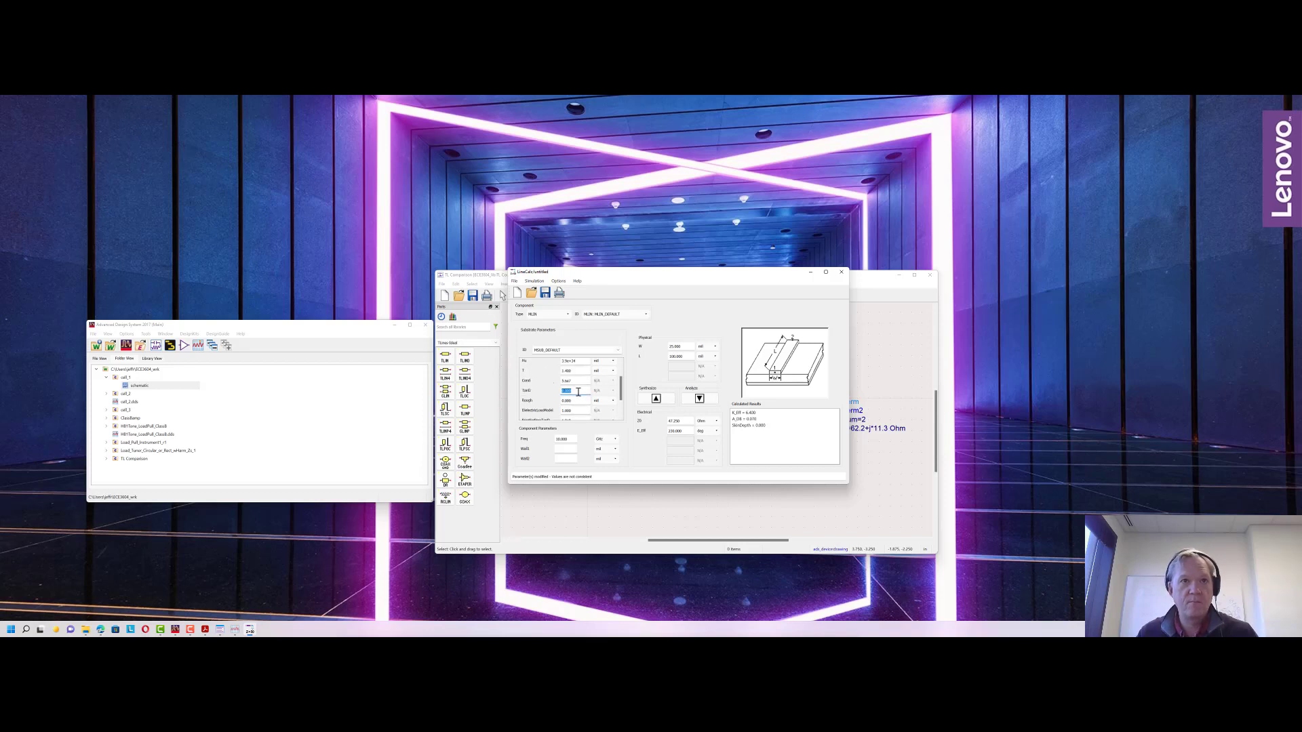
text(0.0)
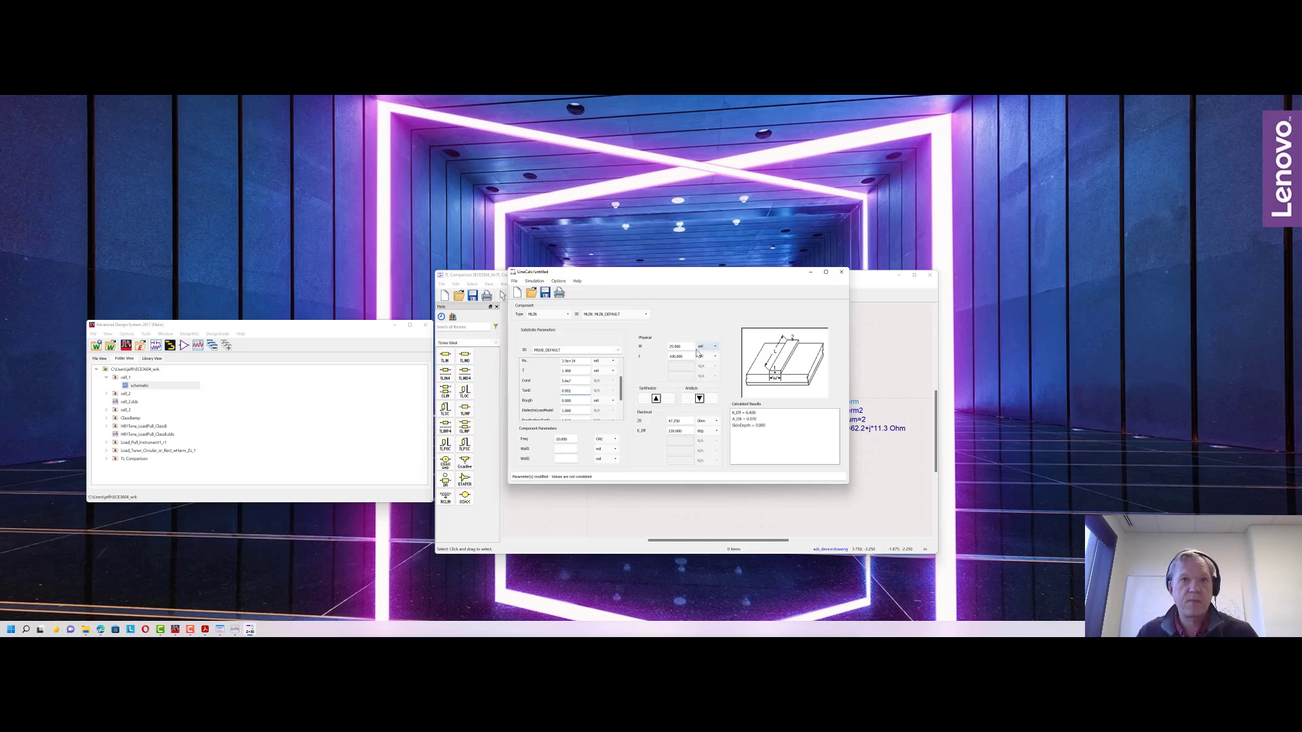
Synthesize microstrip width and length for Z0 = 50 Ohm and 30.96 degrees.
drag(669, 273, 964, 236)
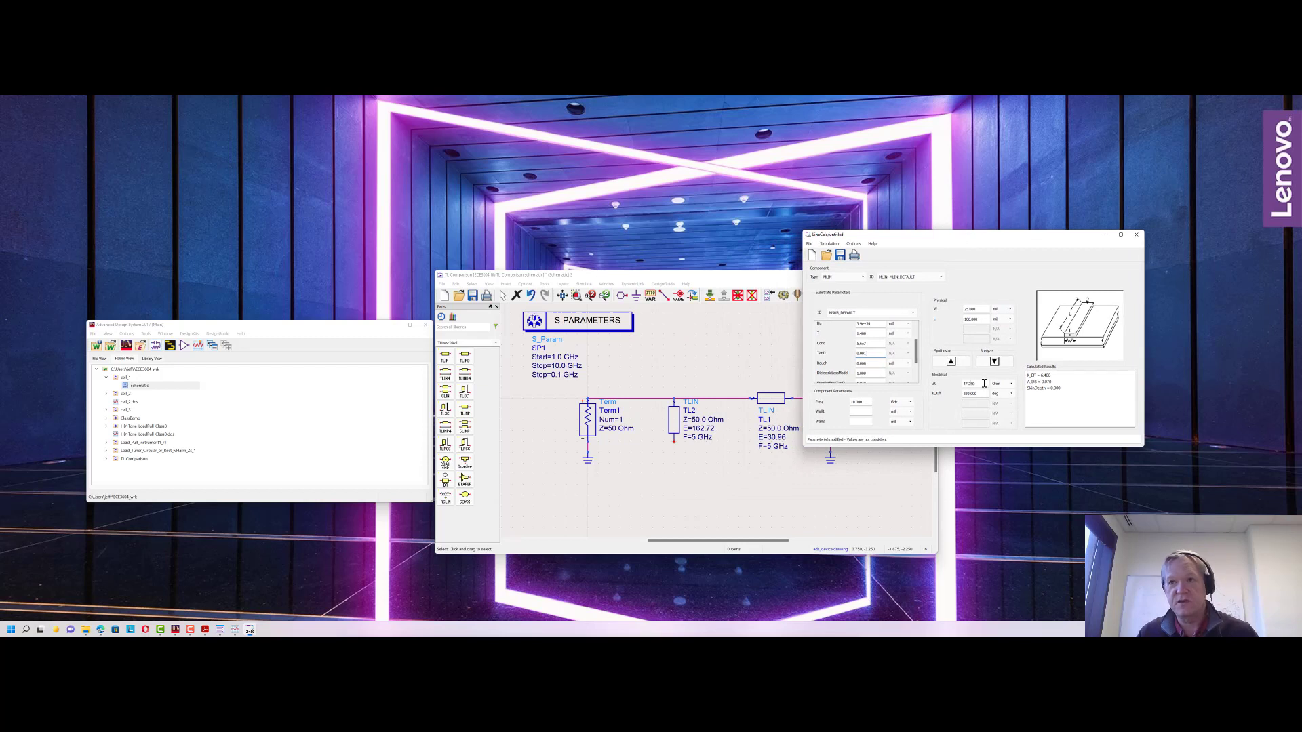
drag(984, 384, 928, 387)
text(50)
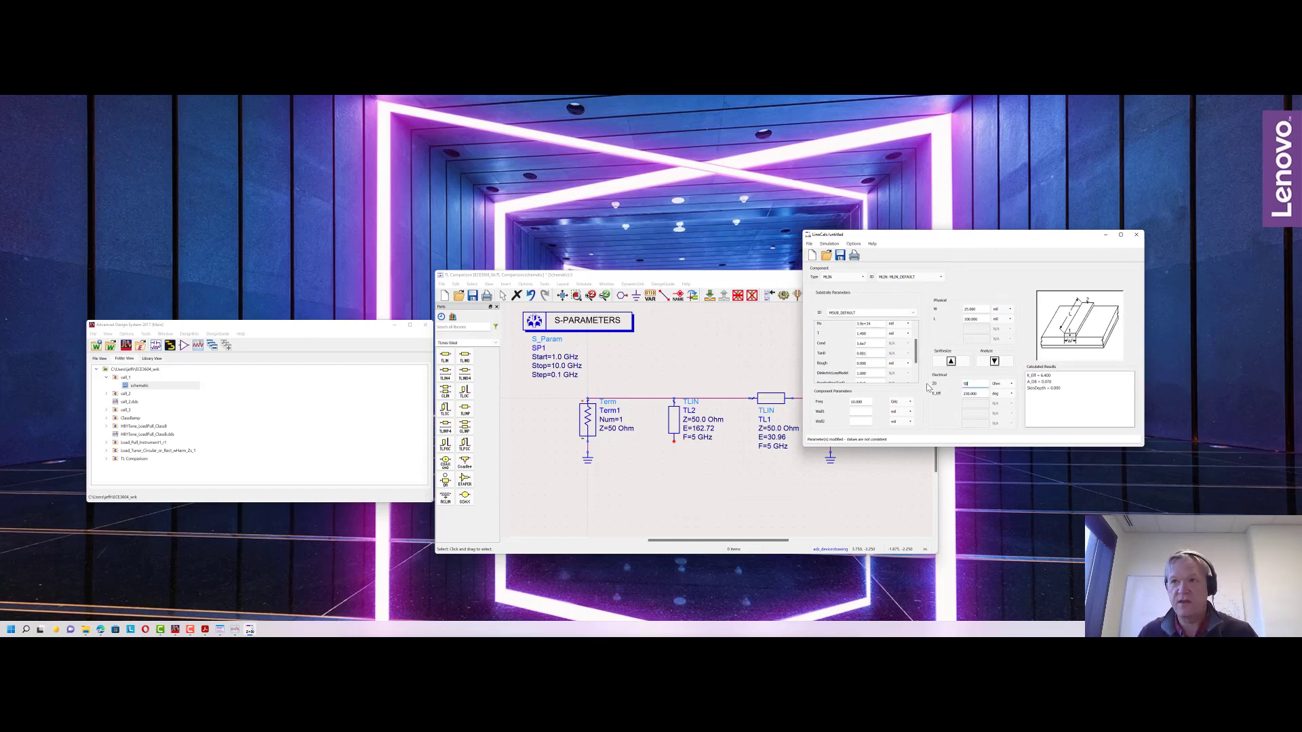
key(Tab)
text(30)
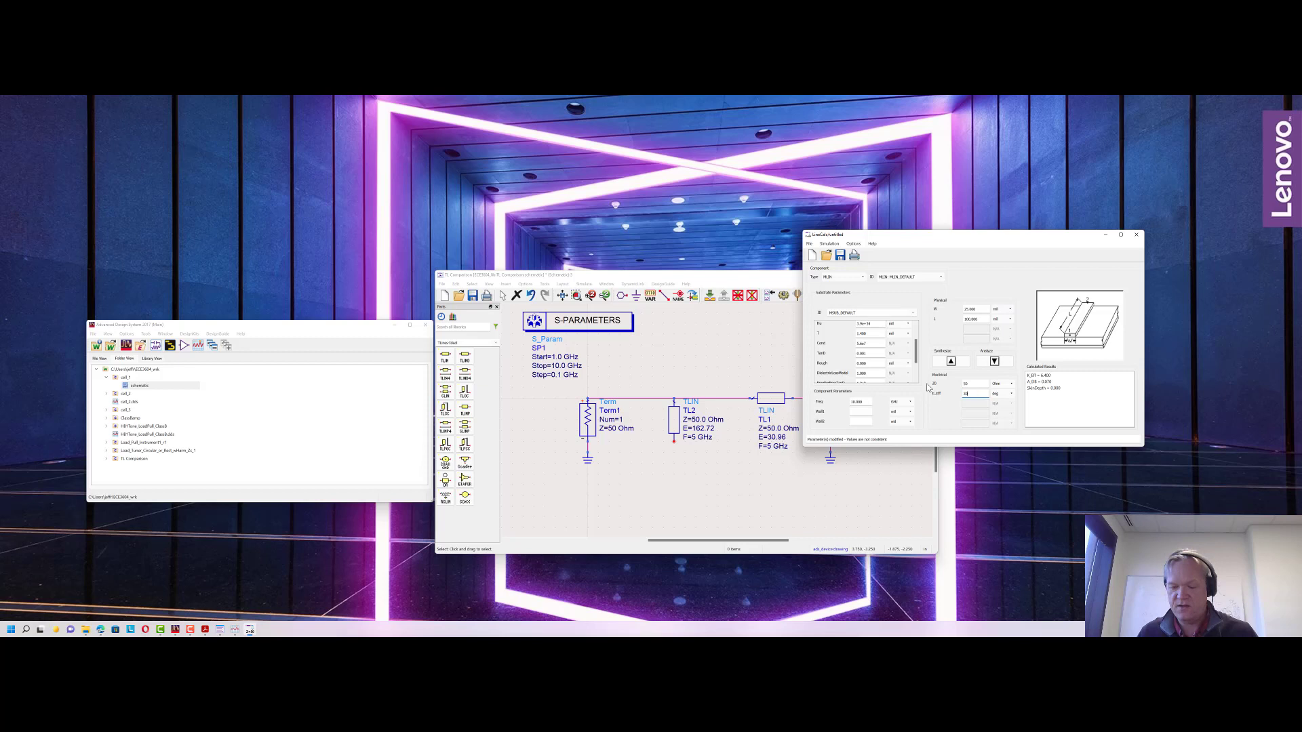
text(.96)
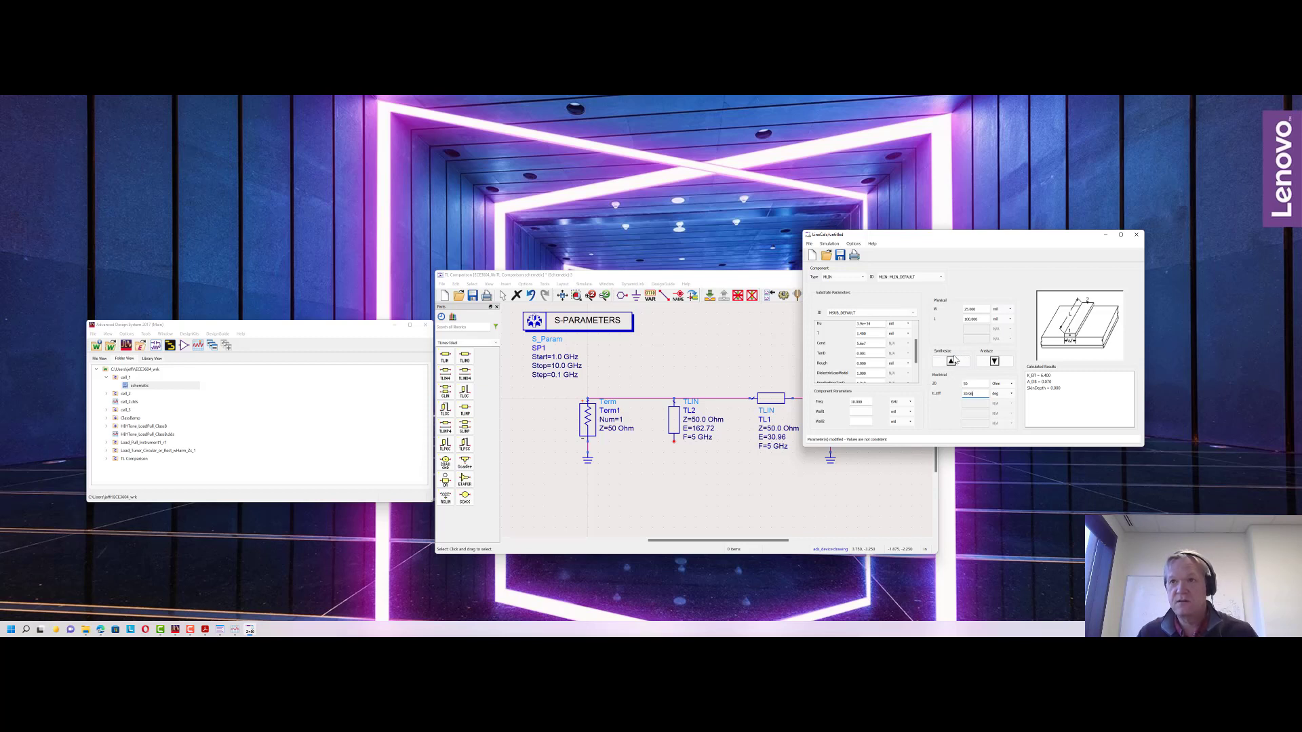
click(951, 362)
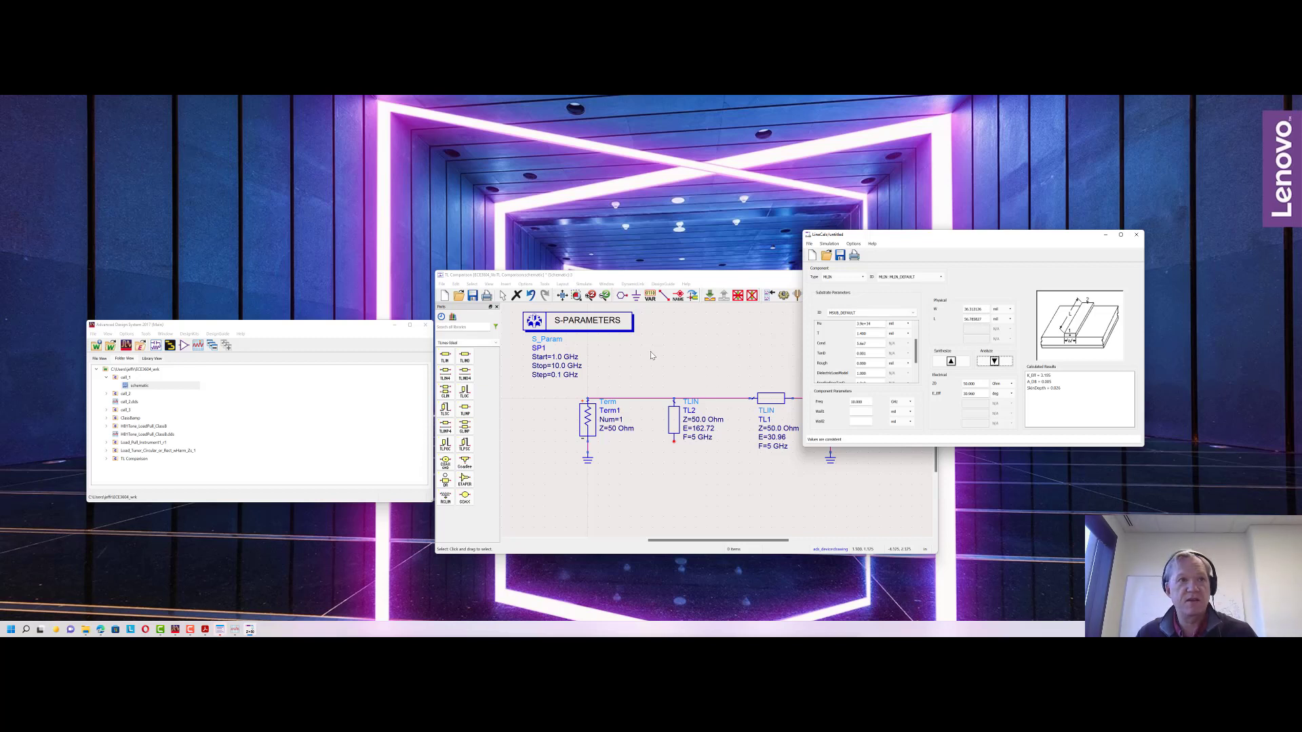
Pick MSub from the microstrip library and choose the 0.0001 mil layout technology.
click(496, 344)
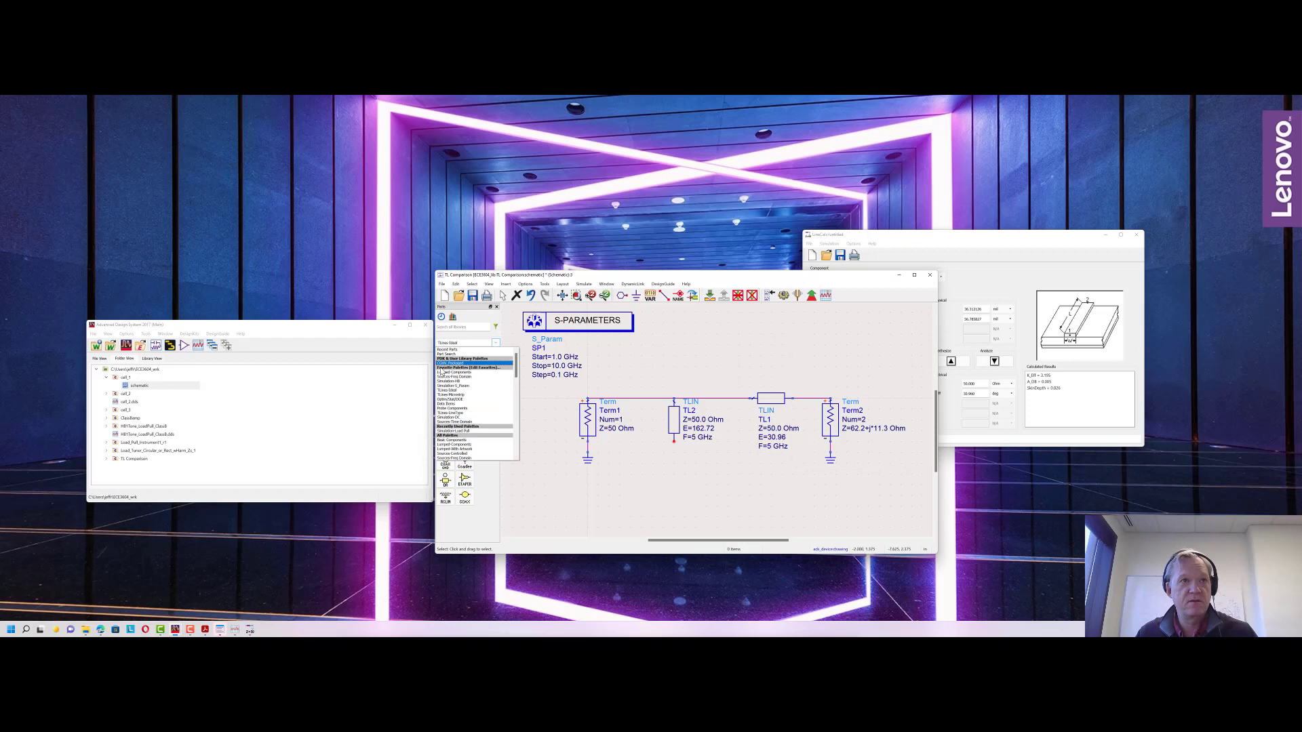
click(451, 396)
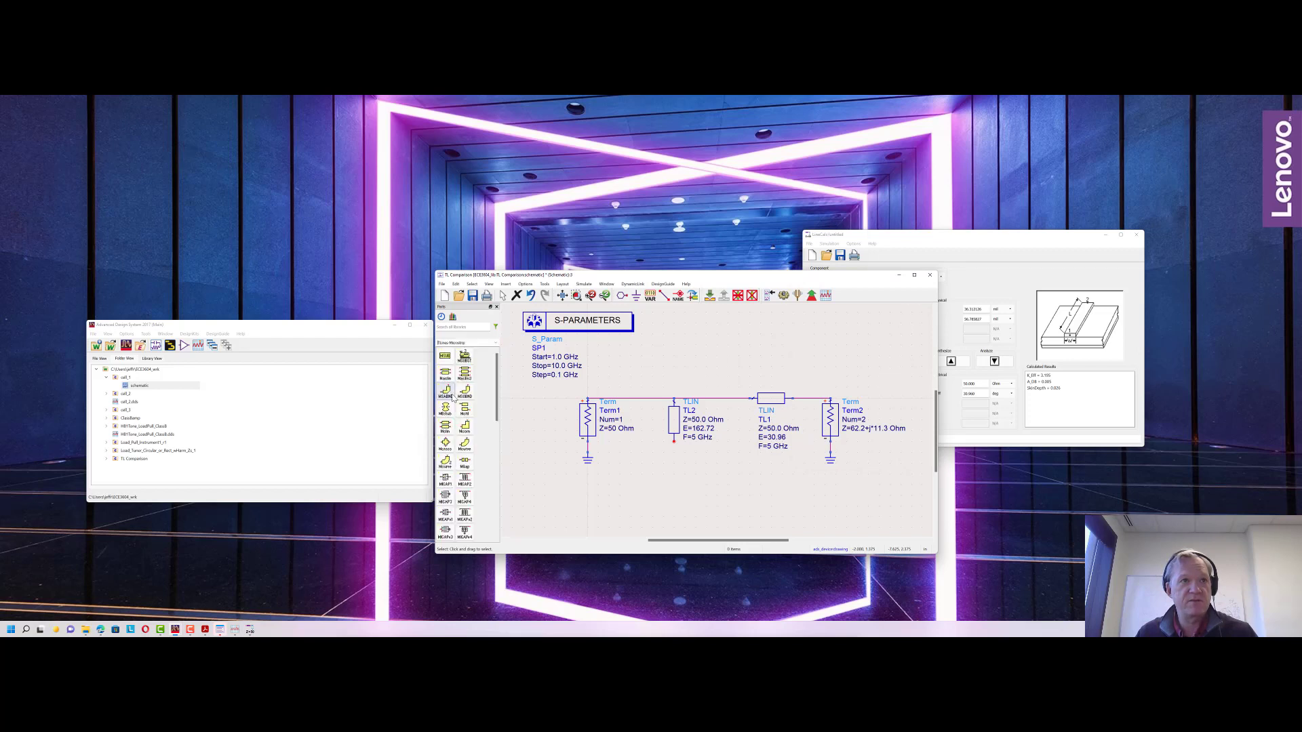
click(446, 357)
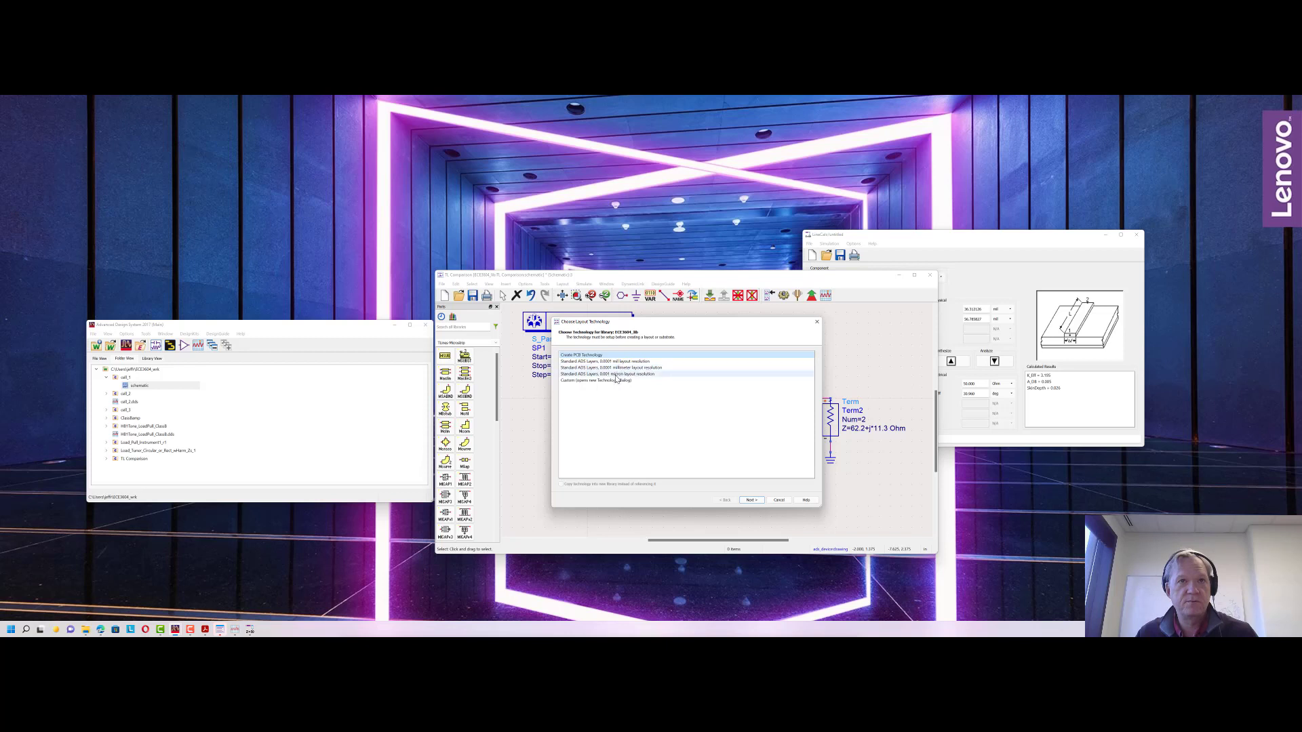
click(610, 362)
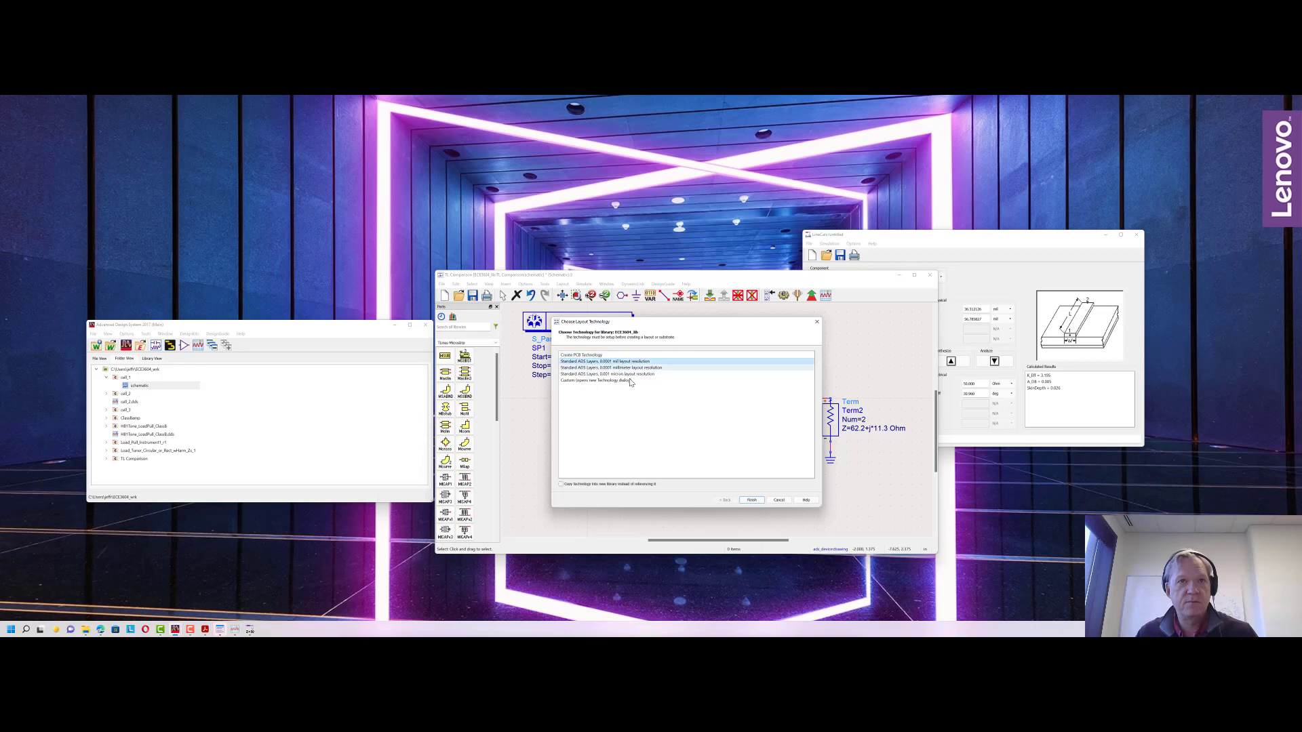
click(752, 501)
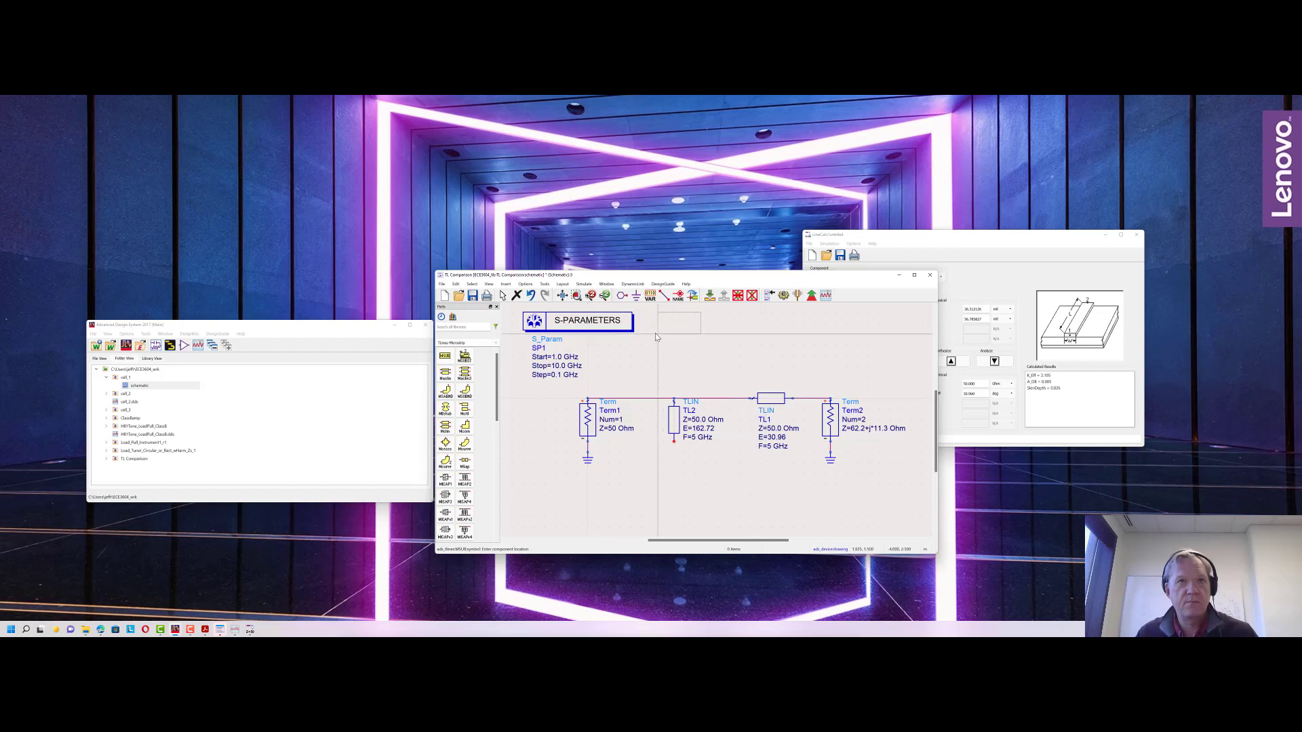
Place MSub1 above the circuit, fit the schematic, and move LineCalc to the right.
scroll(749, 414, down, 2)
click(883, 415)
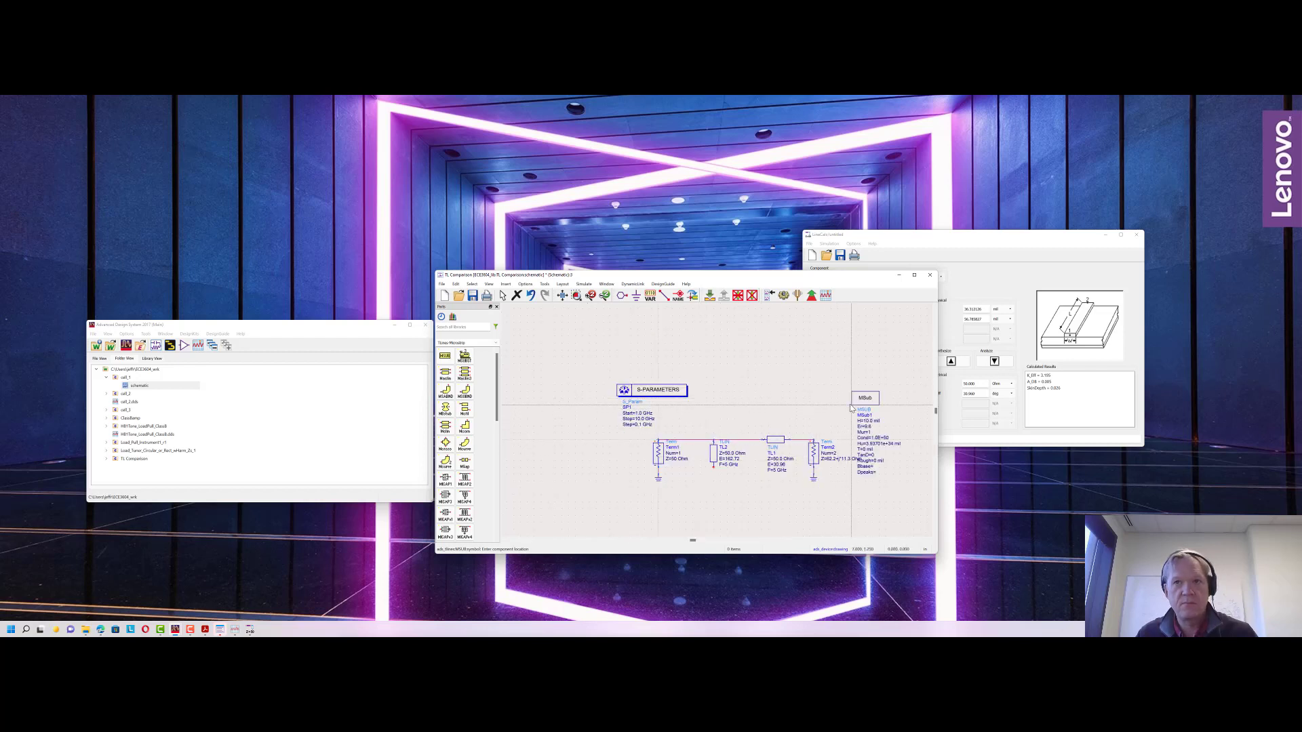
key(Escape)
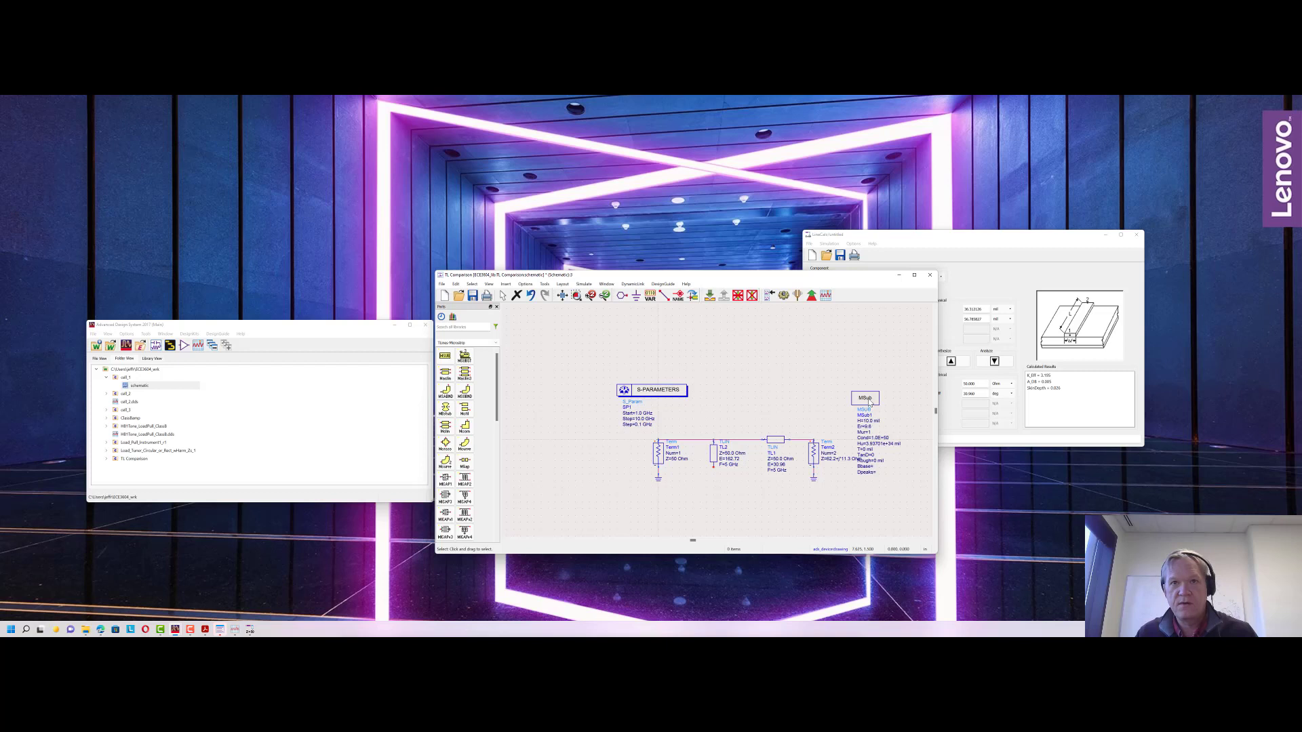
drag(869, 404, 722, 375)
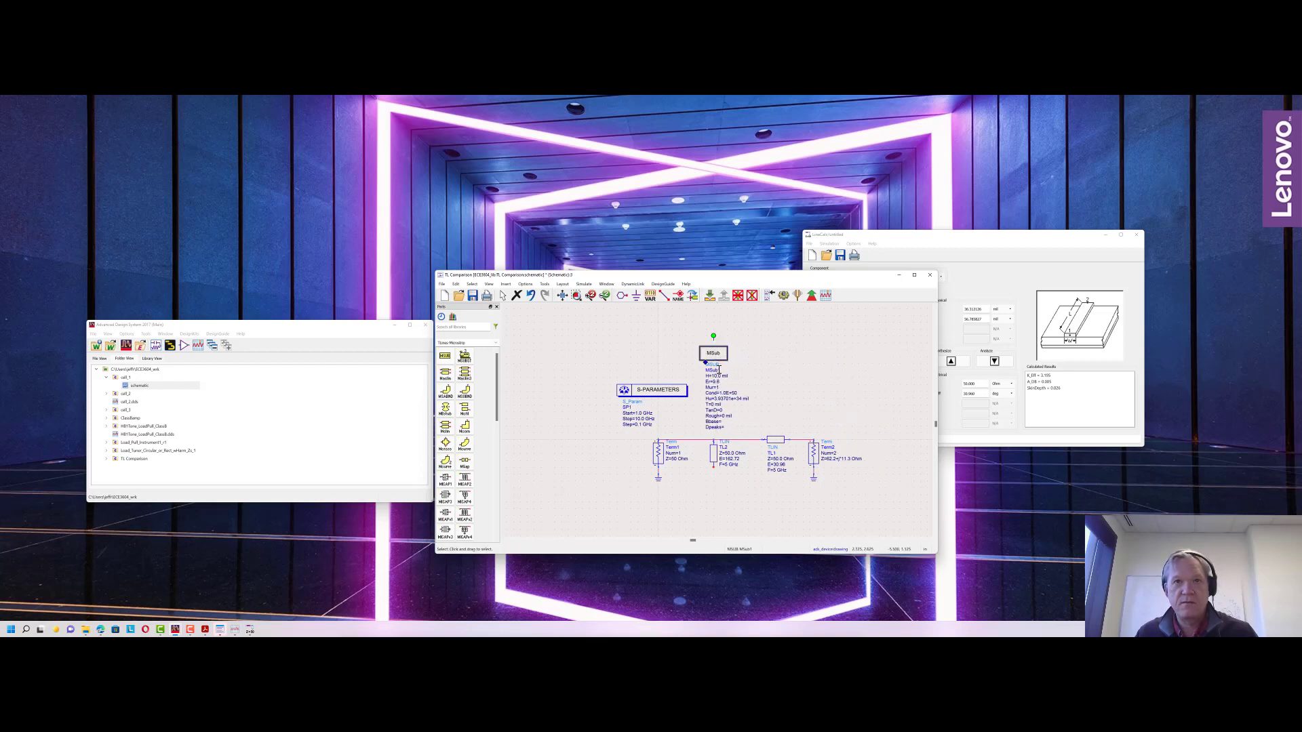
scroll(718, 387, up, 1)
scroll(718, 406, down, 2)
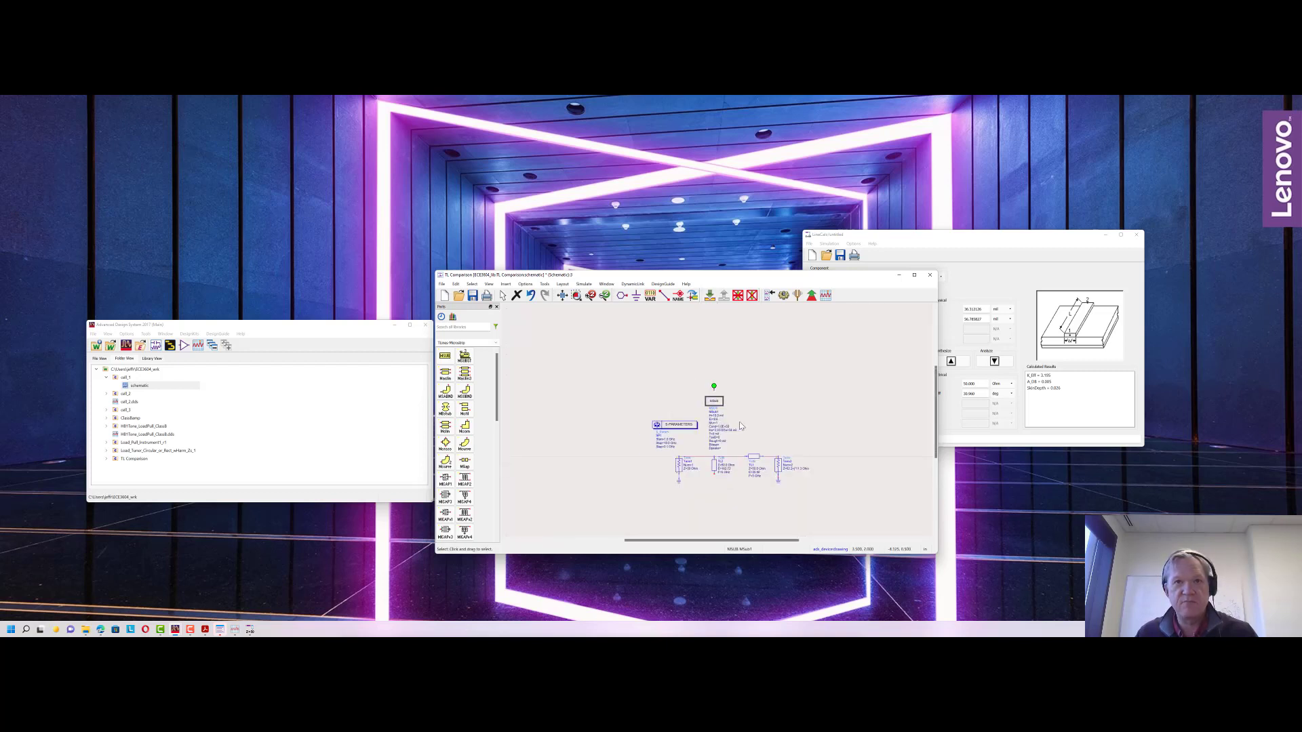
click(563, 297)
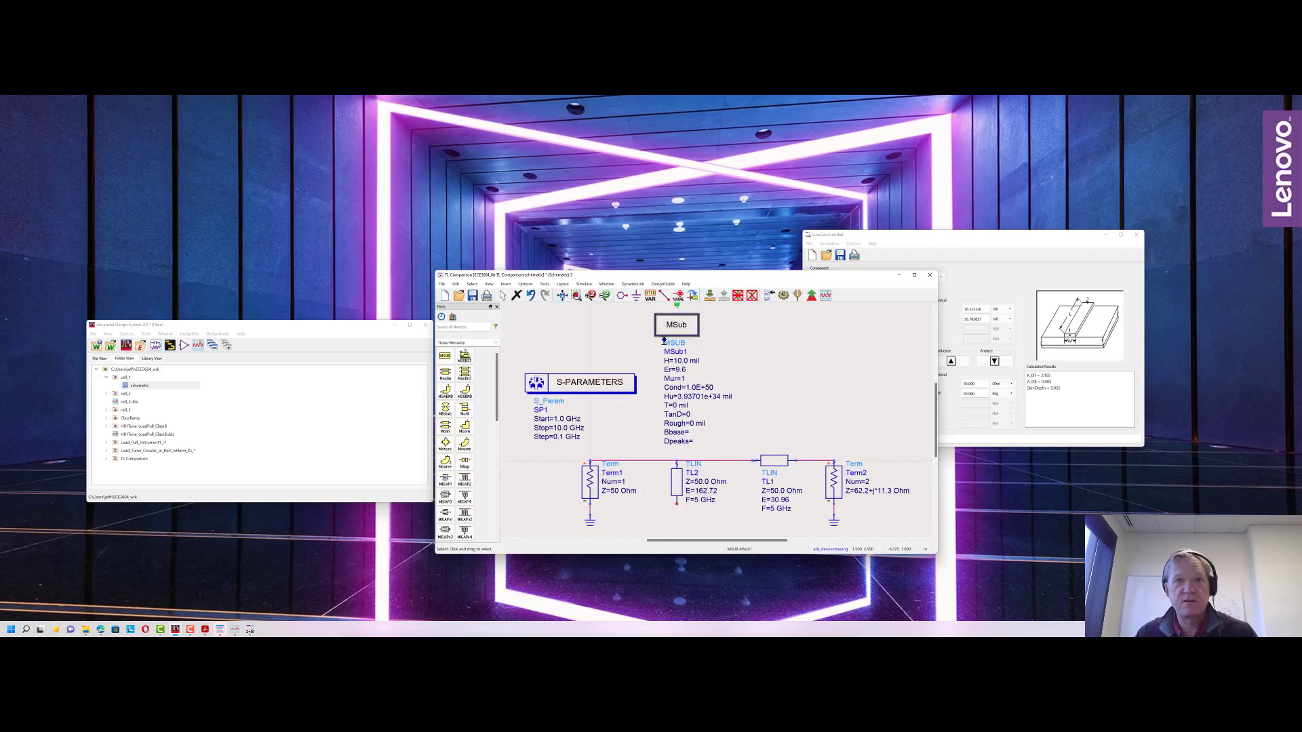
drag(882, 238, 1007, 237)
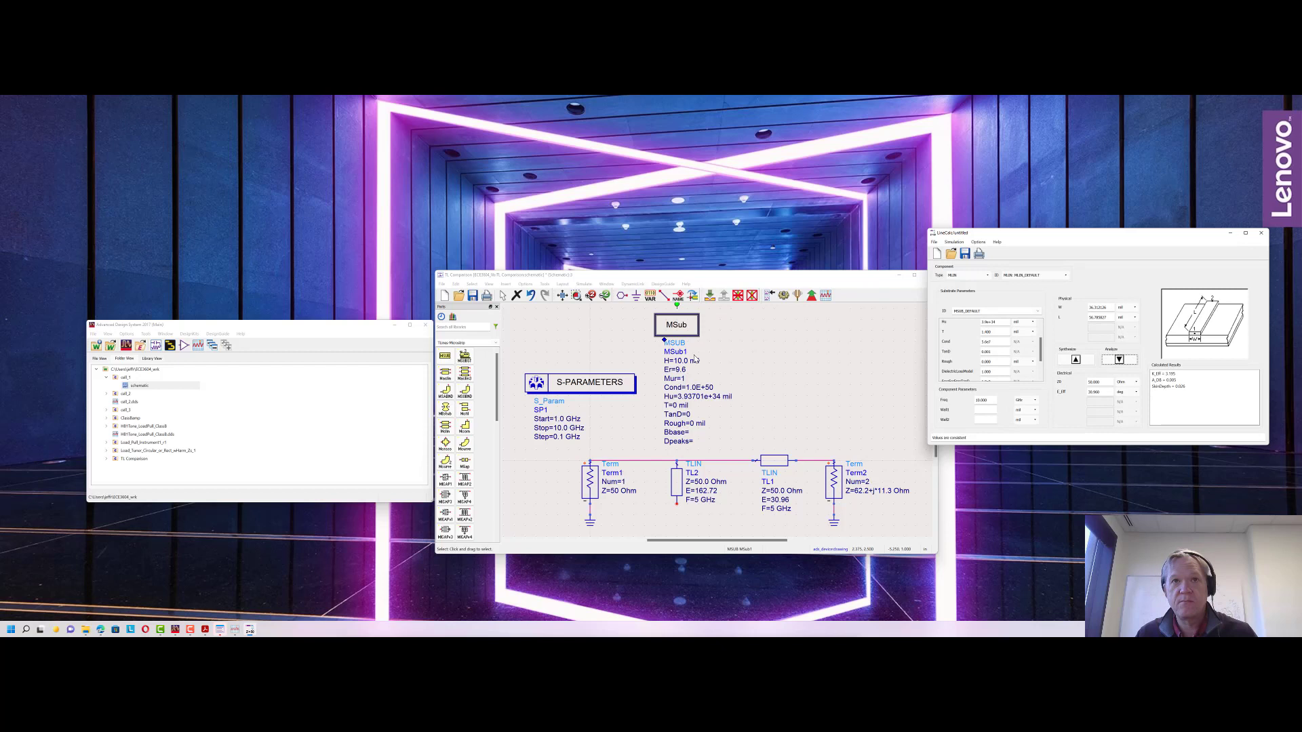
Set MSub1 to H=19 mil, Er=4.2, Cond=5.6e7, T=1.4 mil and TanD=0.001.
double_click(678, 362)
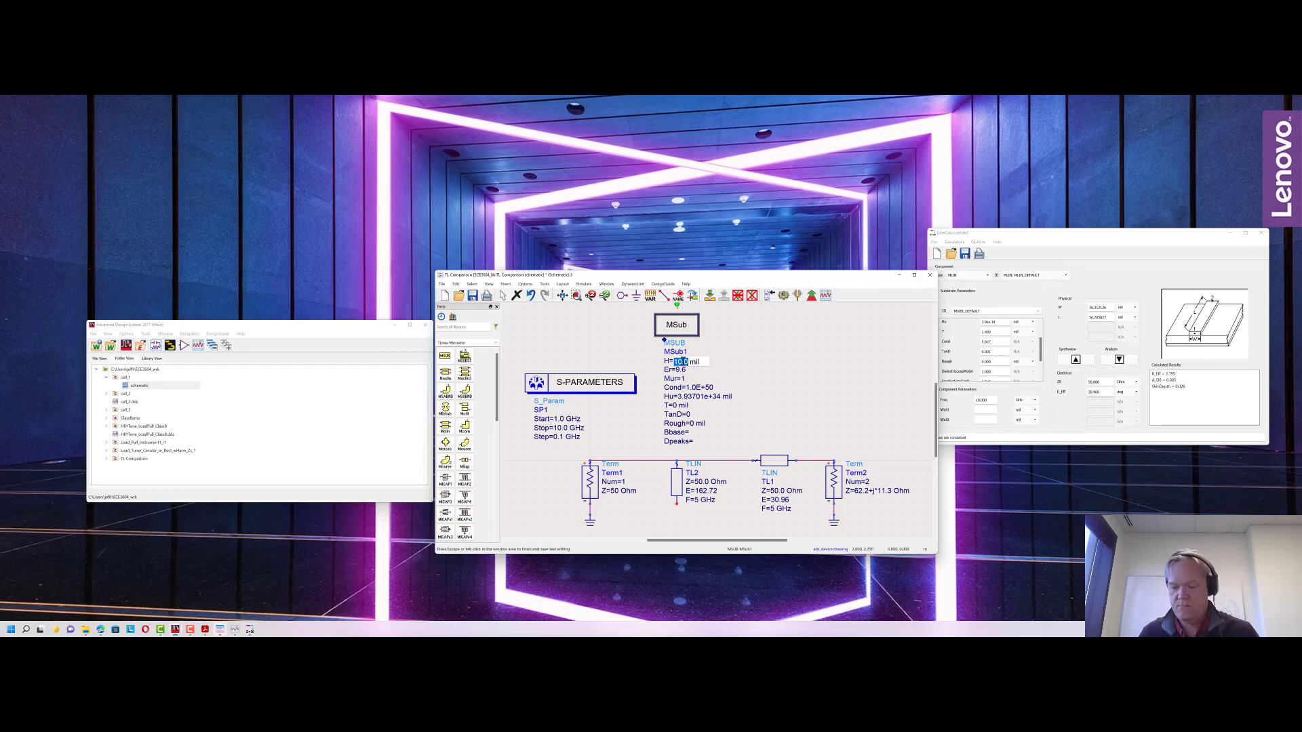
text(19)
key(Tab)
text(4.2)
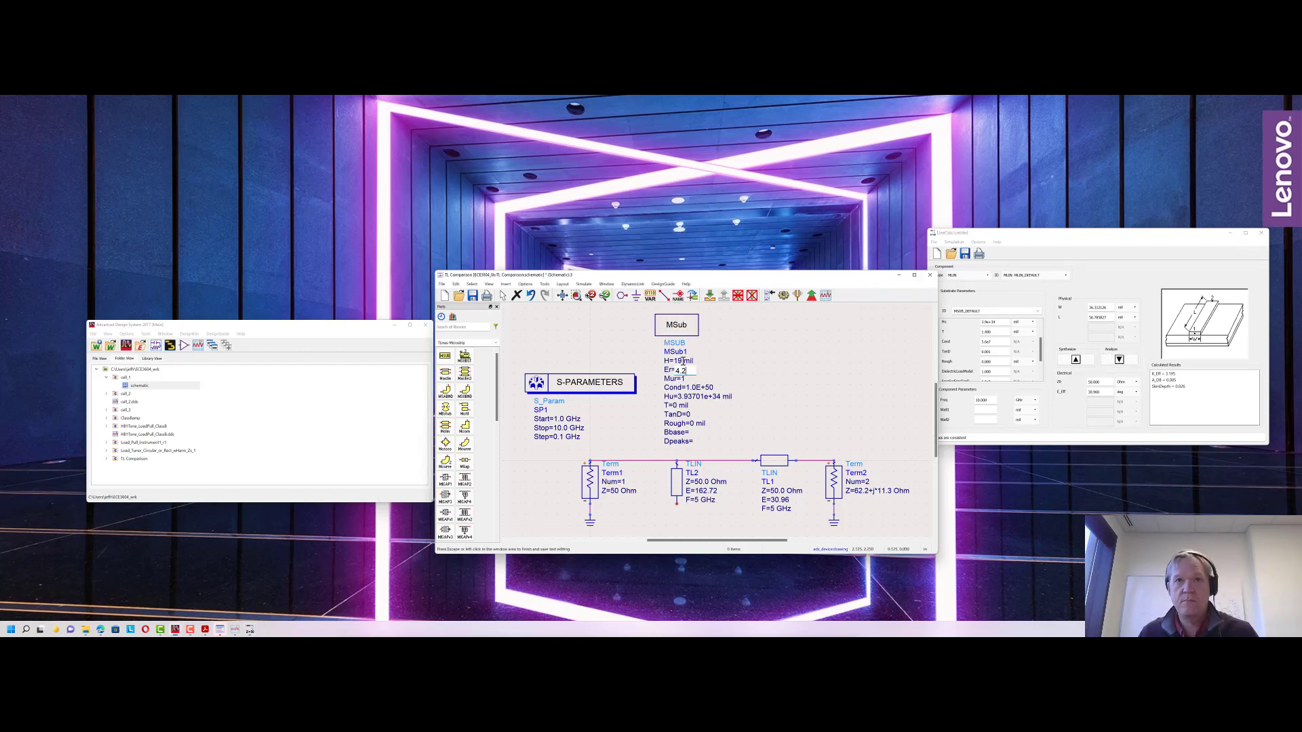
key(Tab)
key(Tab)
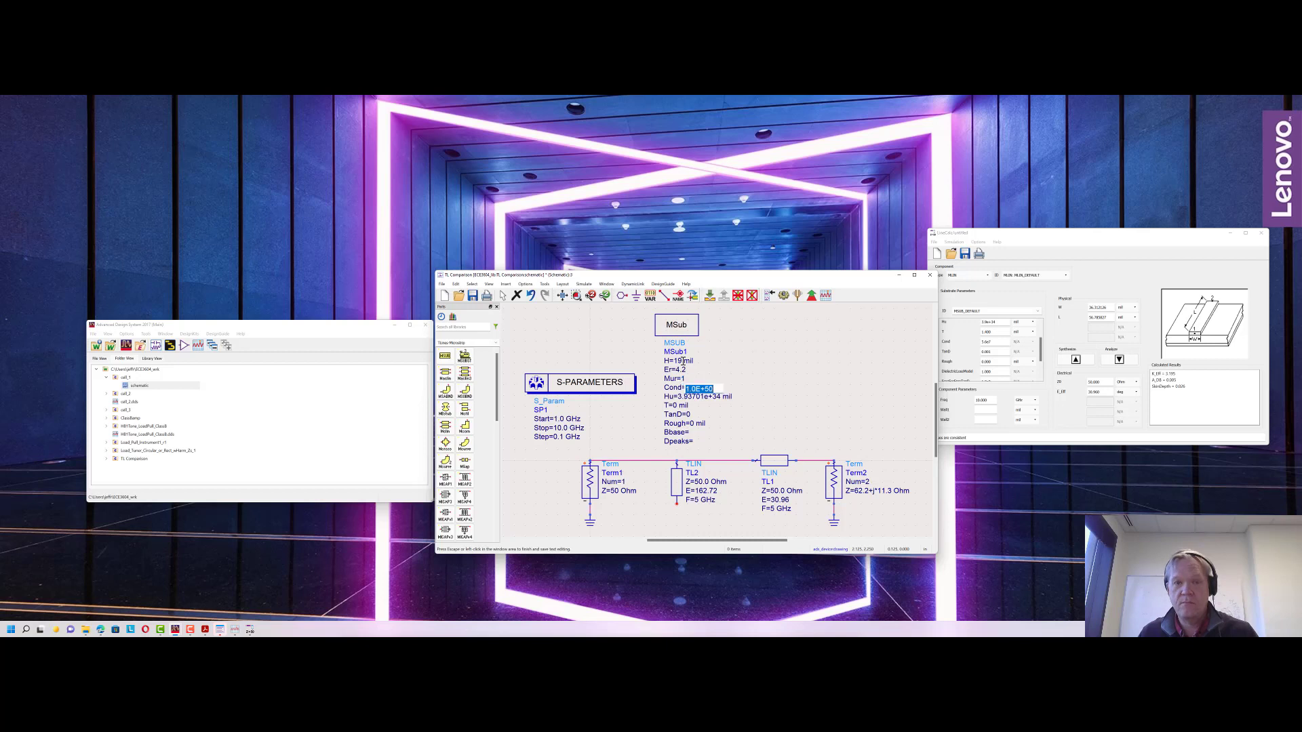
text(5.6)
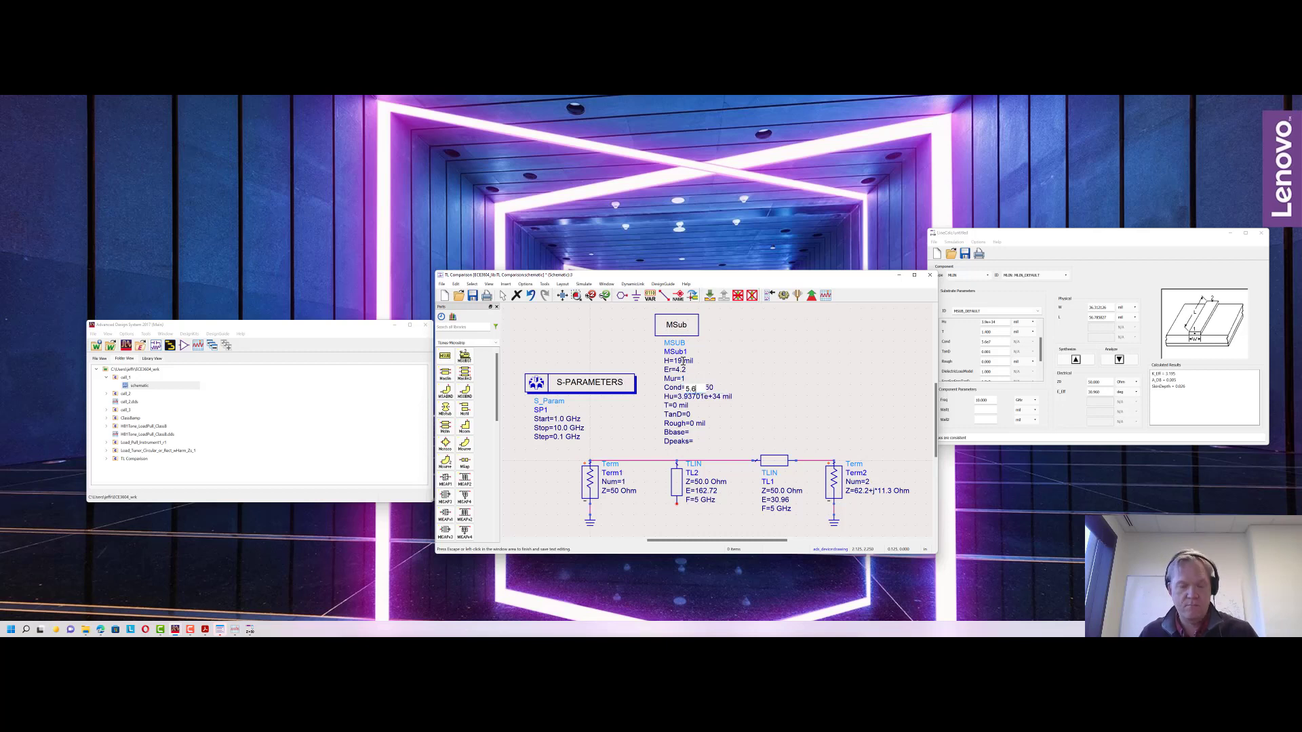
text(e7)
key(Tab)
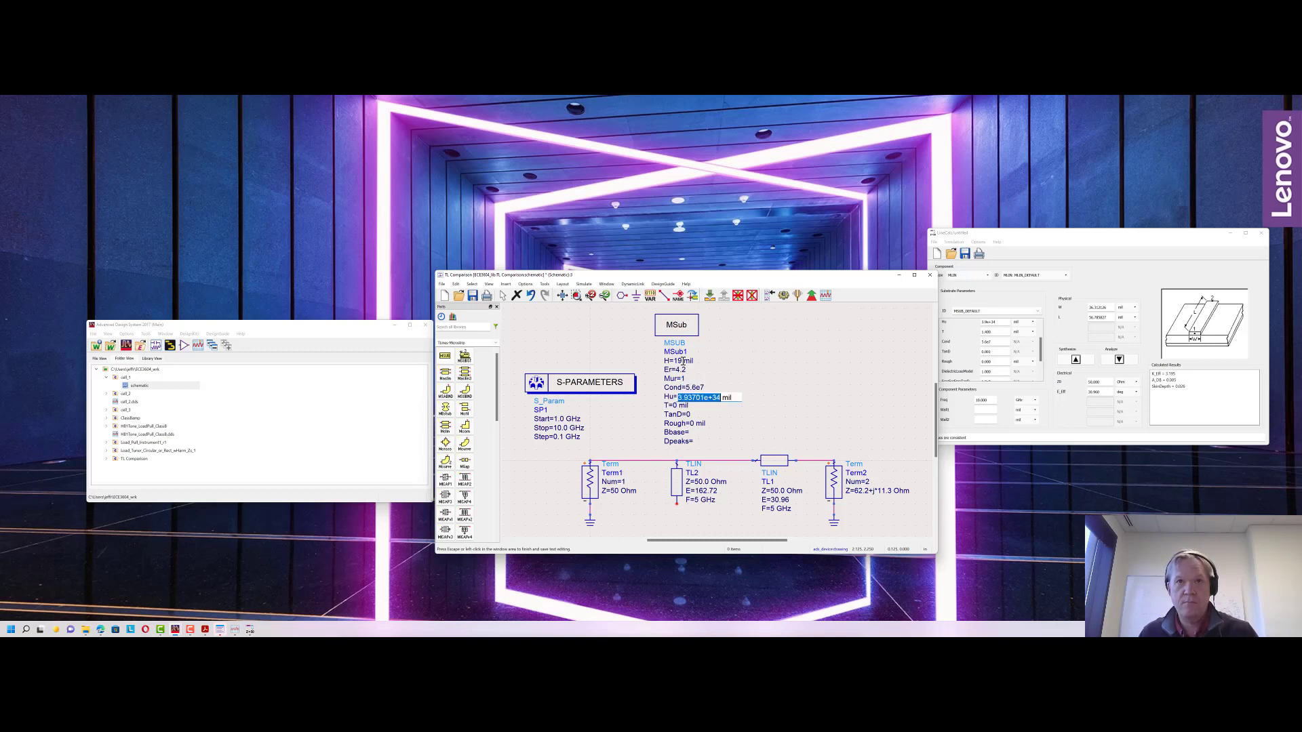
key(Tab)
text(1)
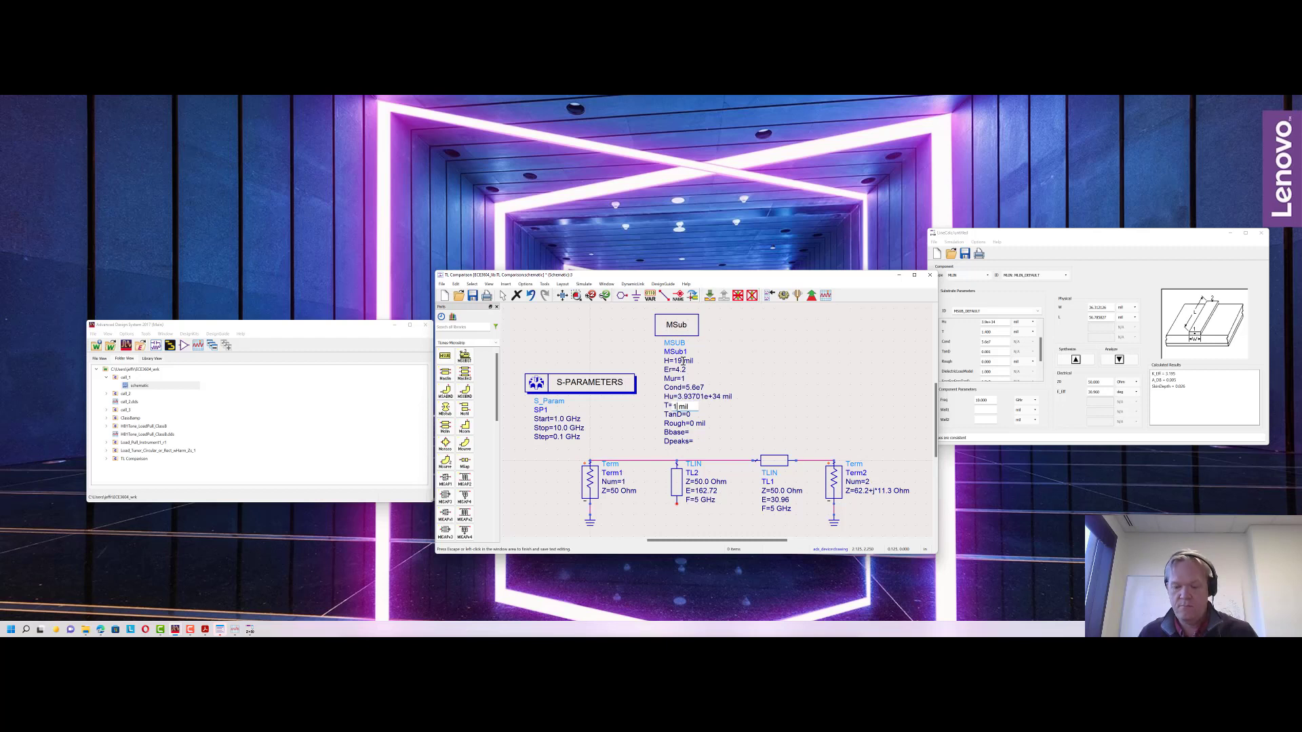
text(.4)
key(Tab)
text(0.001)
key(Tab)
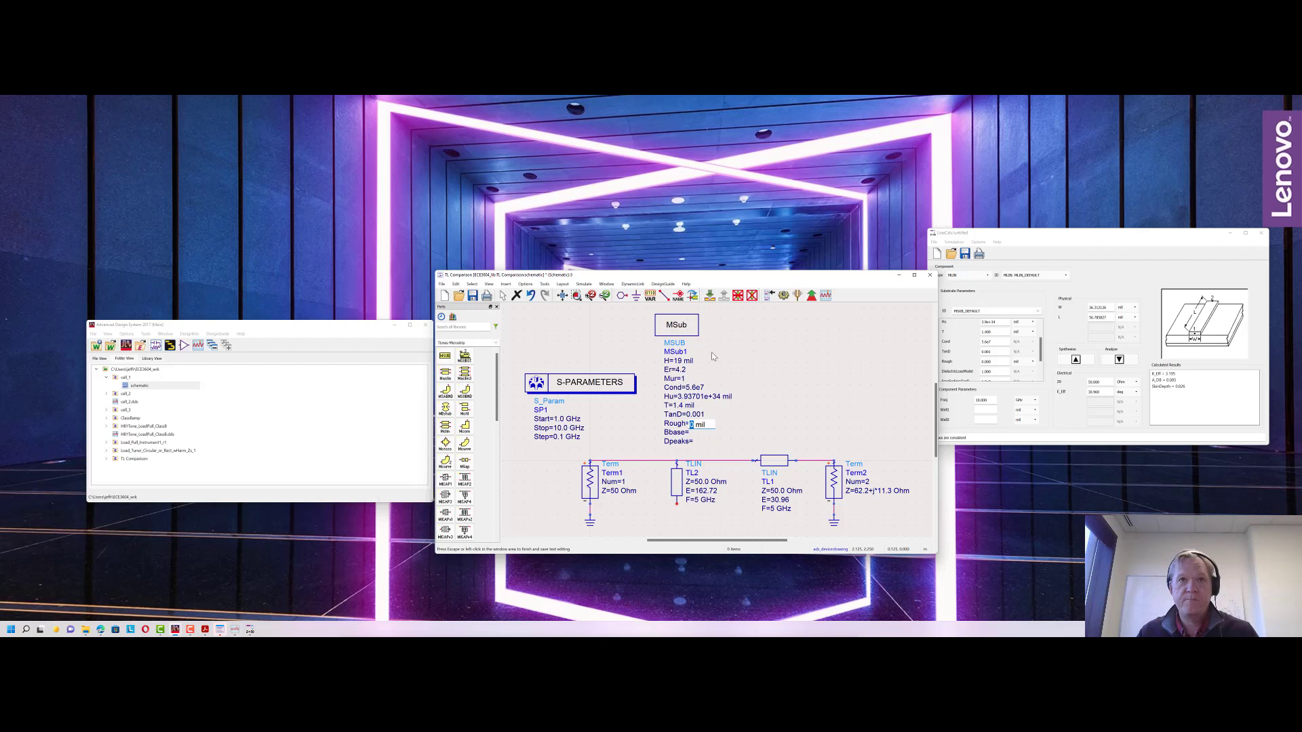
click(749, 357)
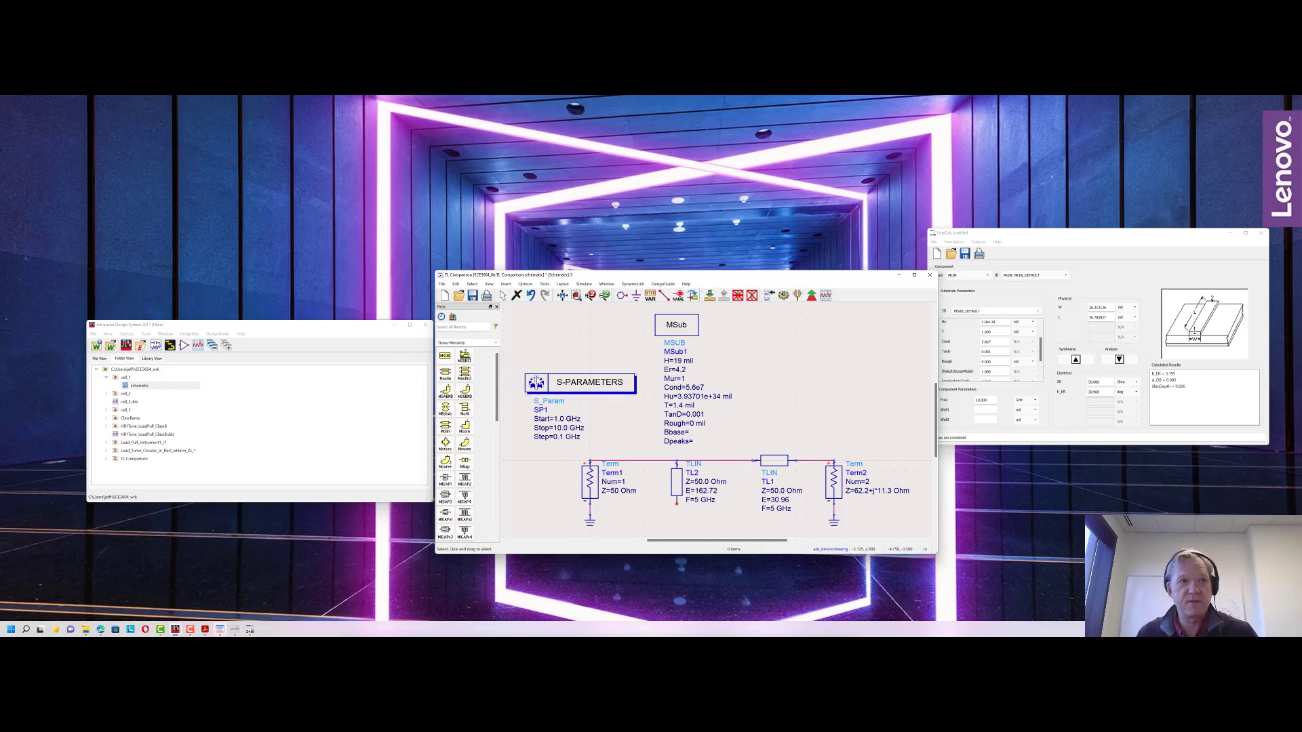
click(464, 407)
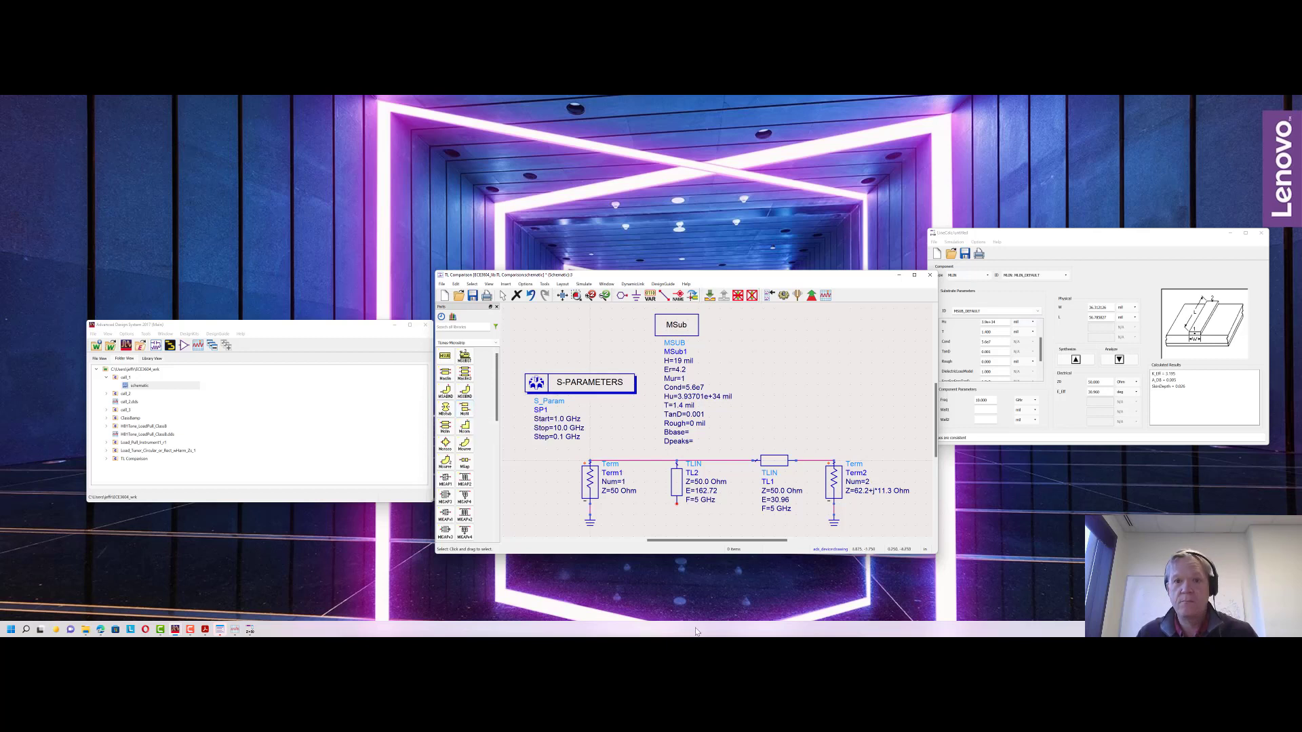
Place MLIN line TL3 below the circuit with W=36.31 mil and L=56.79 mil.
scroll(706, 420, down, 3)
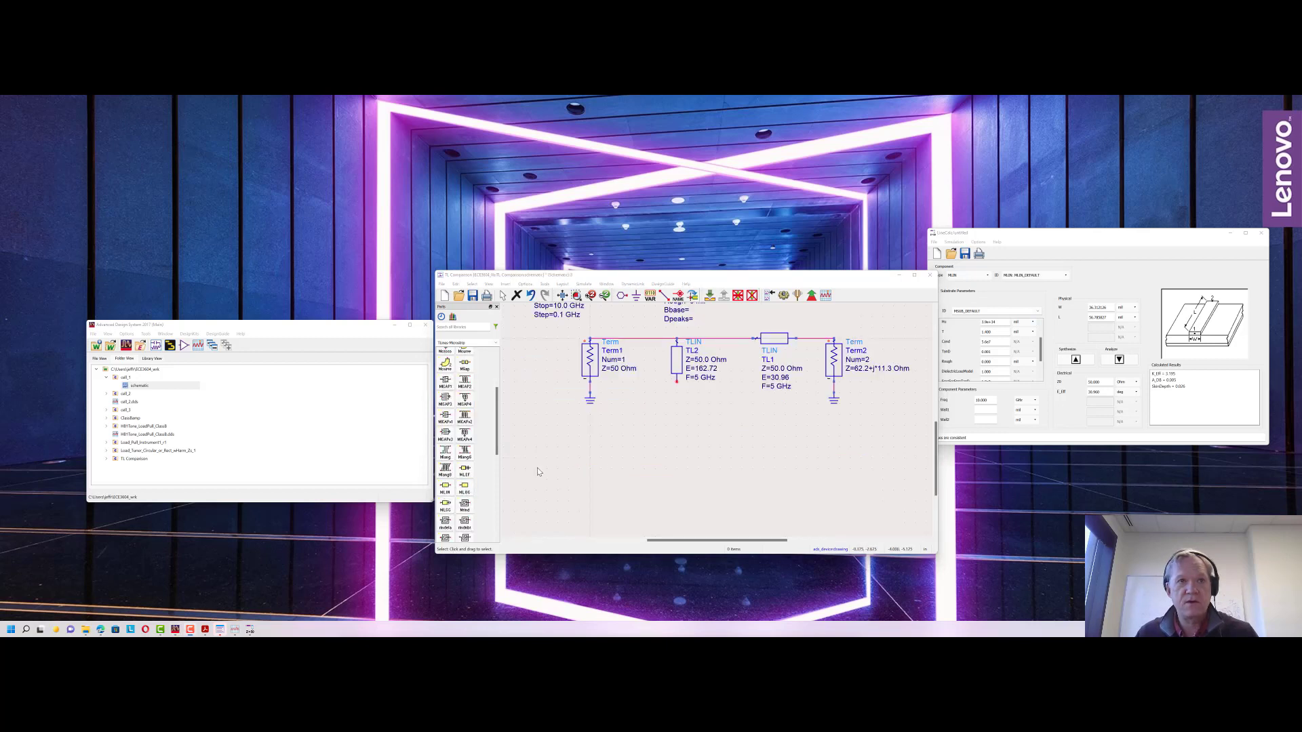
click(445, 487)
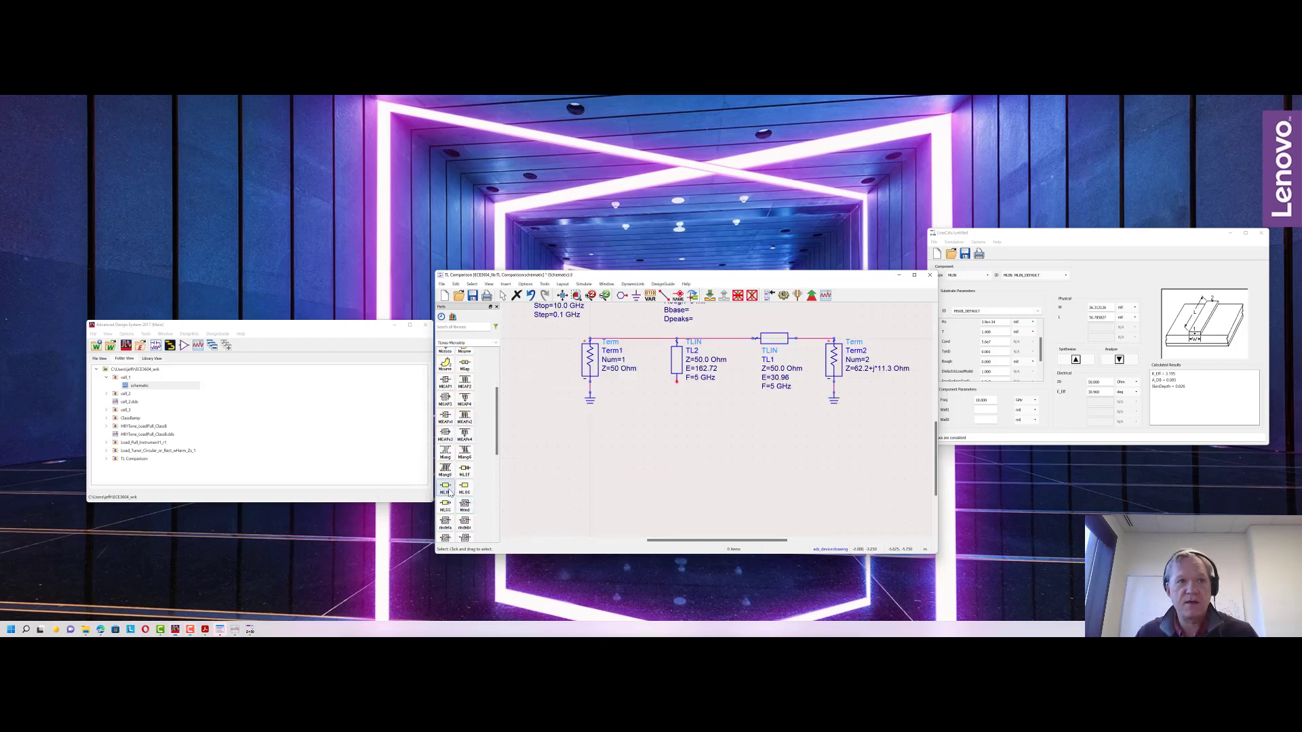
click(754, 435)
key(Escape)
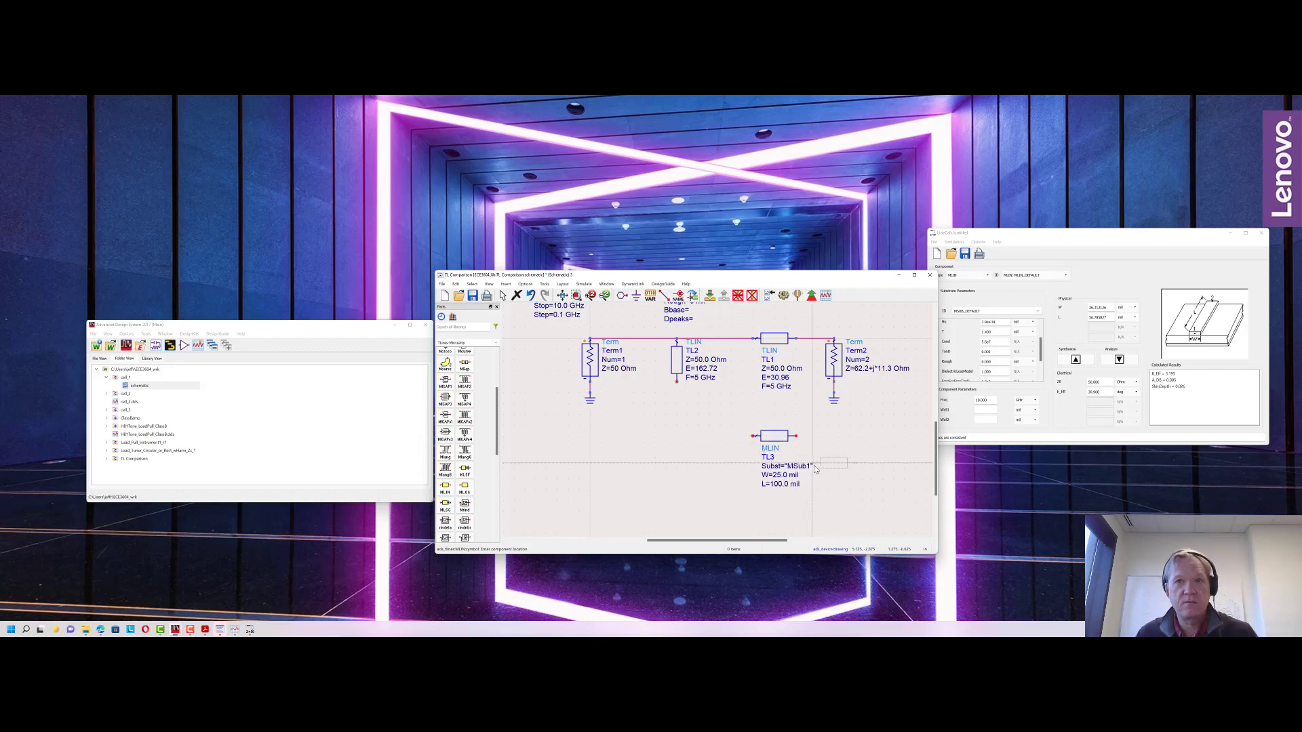
double_click(779, 476)
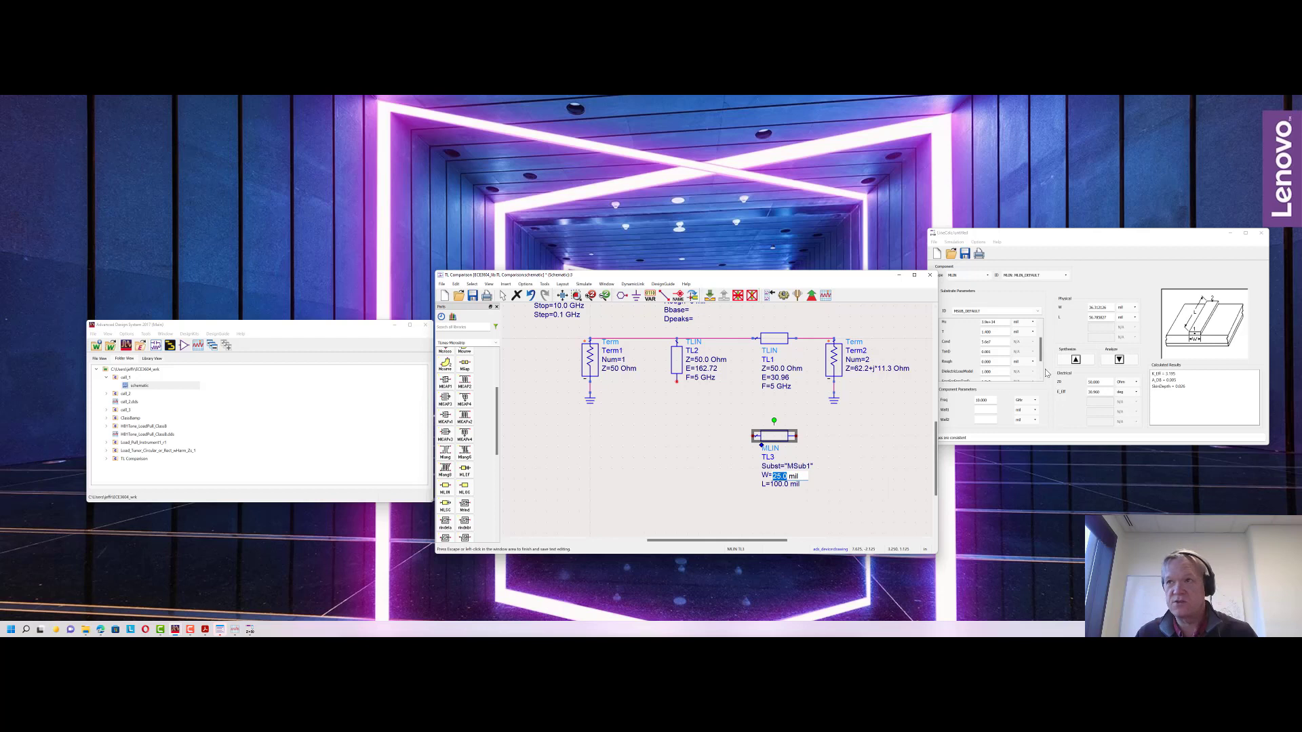
text(36.3)
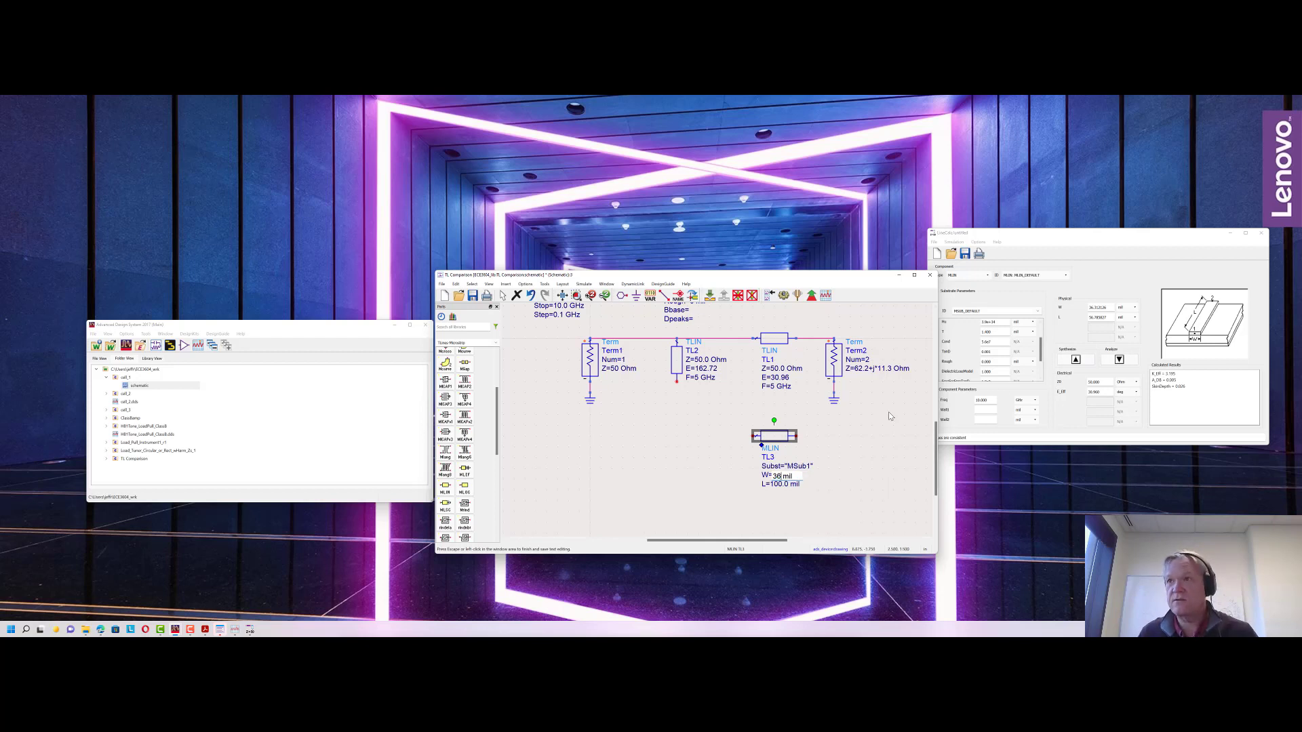
text(1)
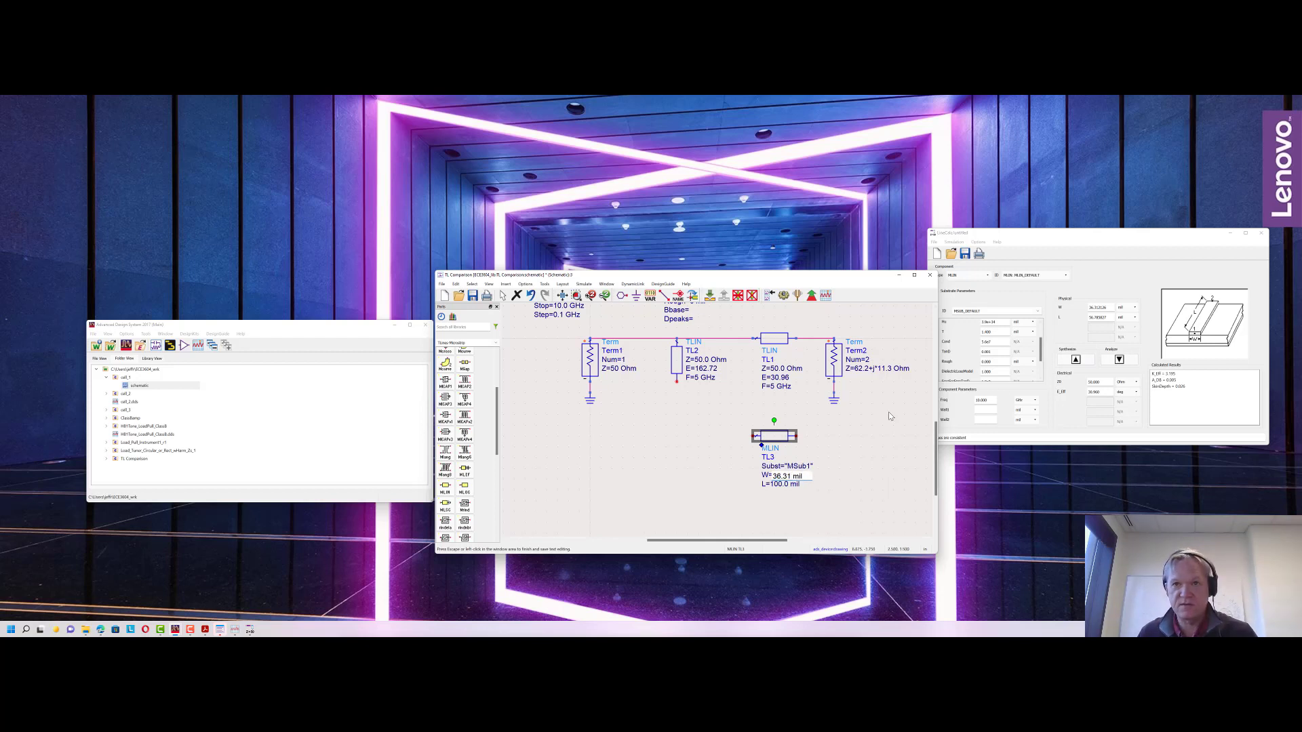
key(Tab)
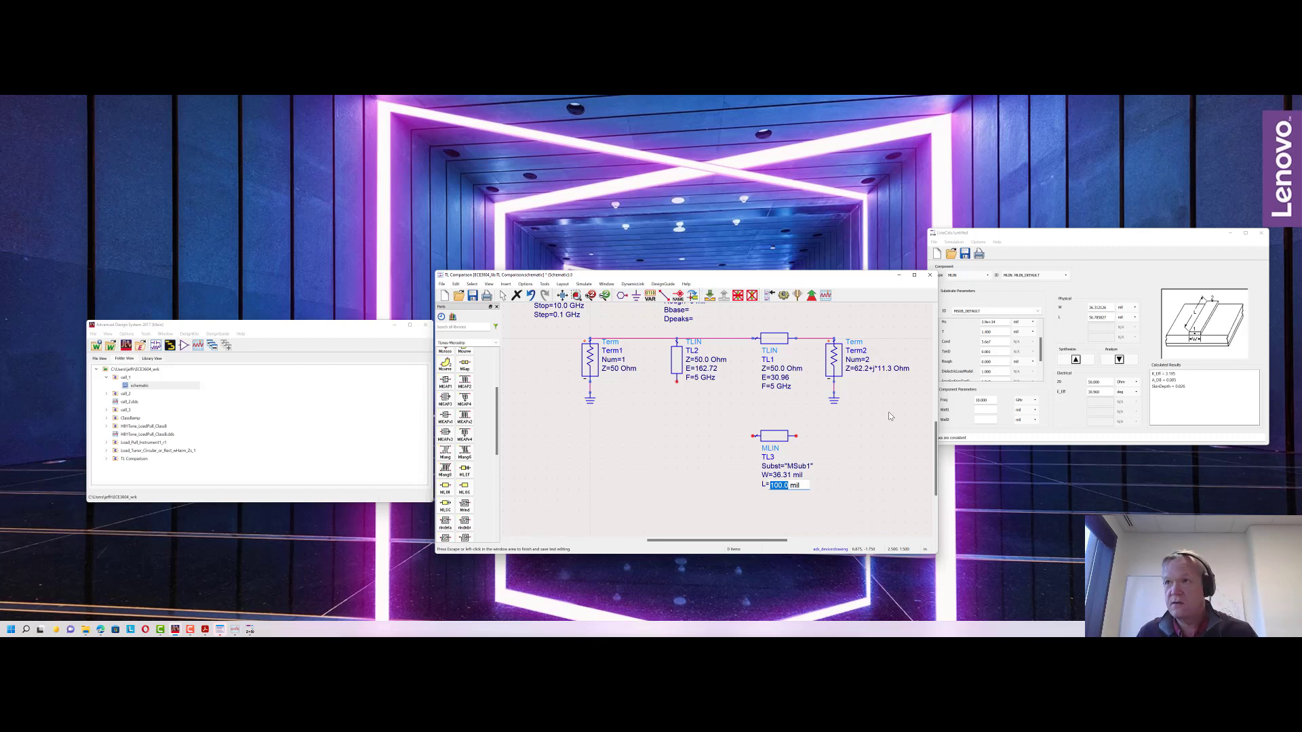
text(56.79)
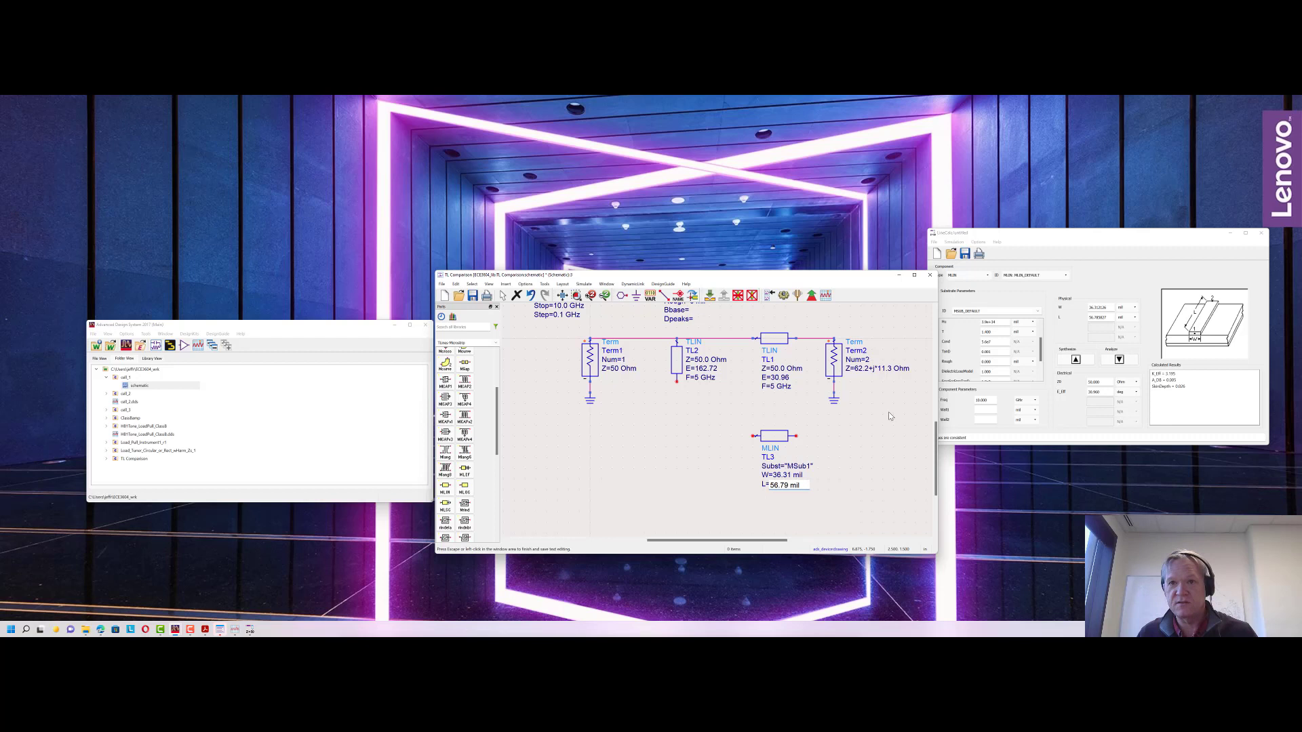
key(Return)
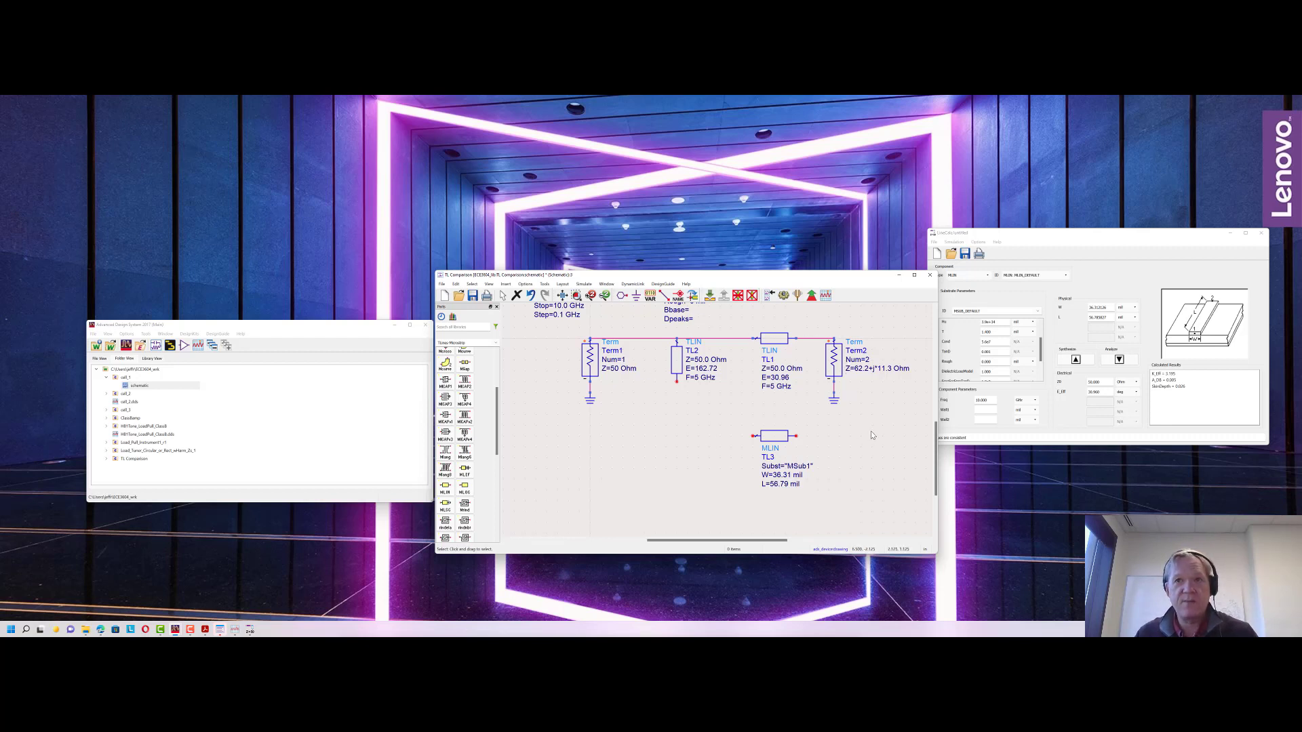
Copy Term1 with its ground to create Term3 below Term1.
drag(872, 435, 810, 329)
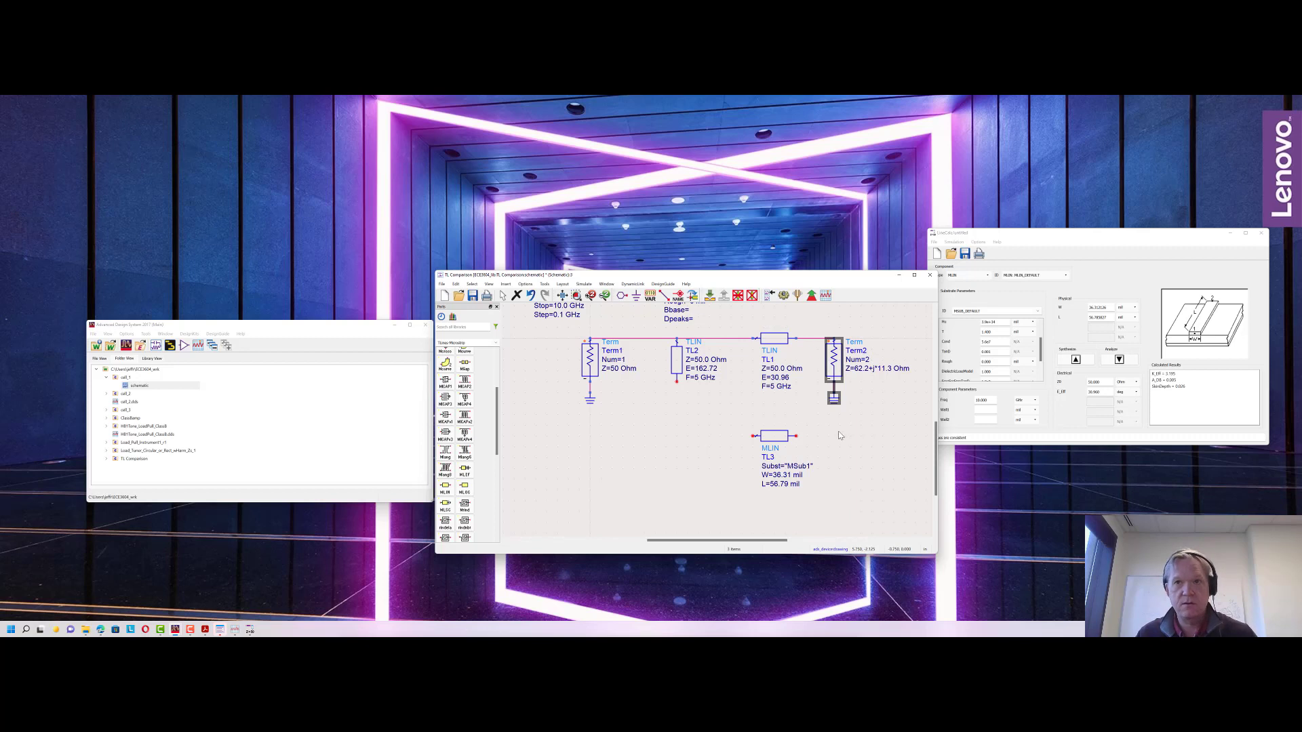
click(850, 453)
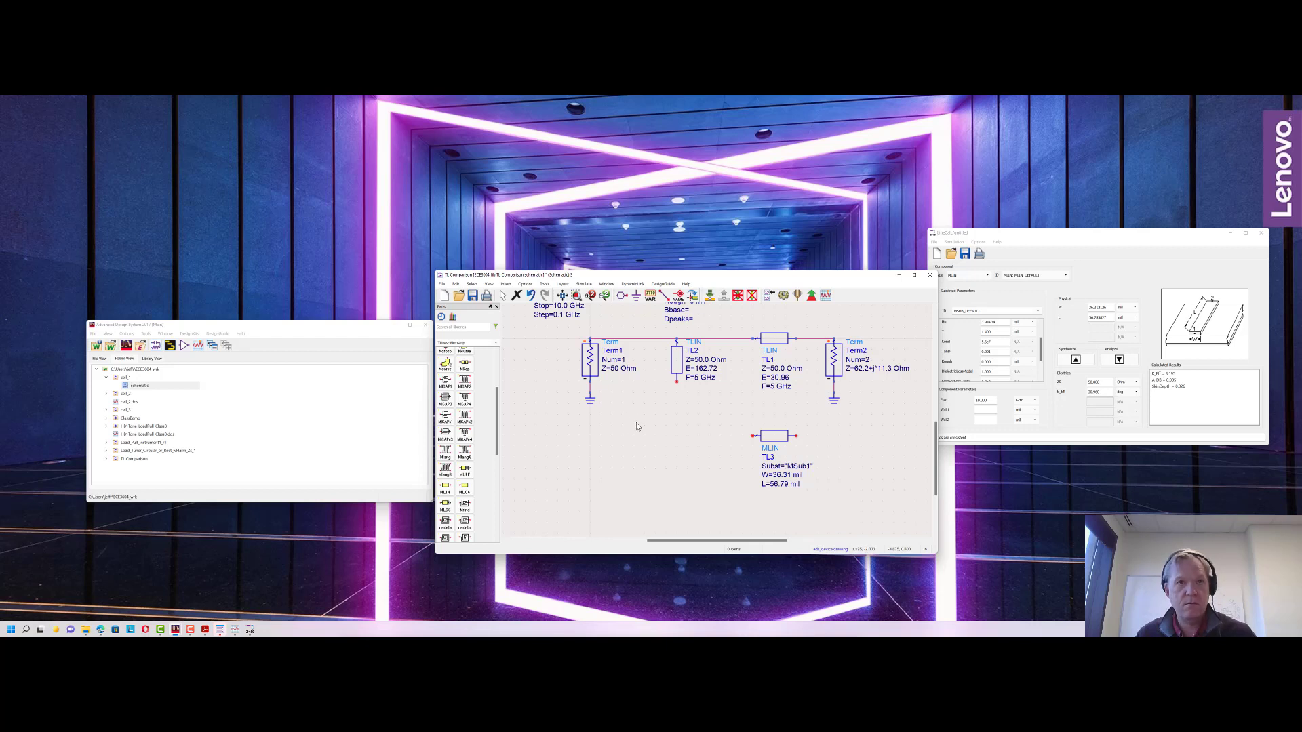
drag(637, 422, 553, 329)
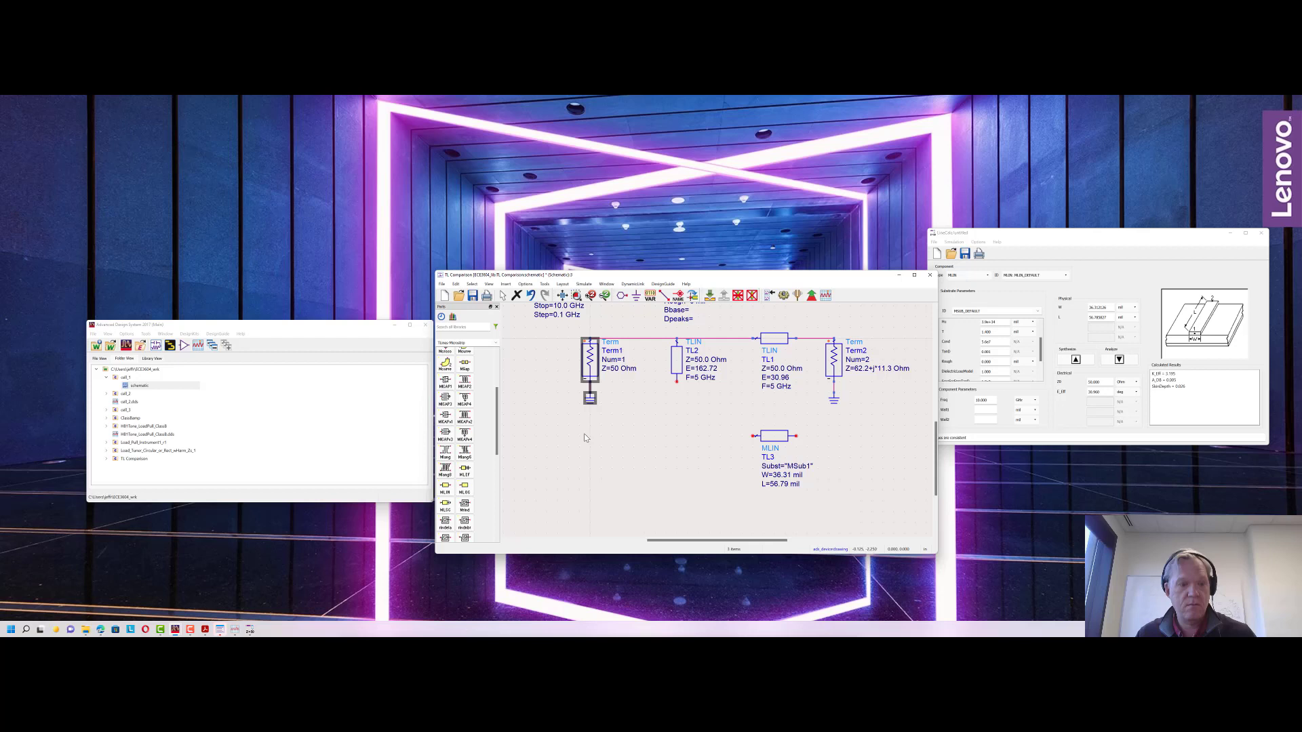
key(ctrl+c)
key(ctrl+v)
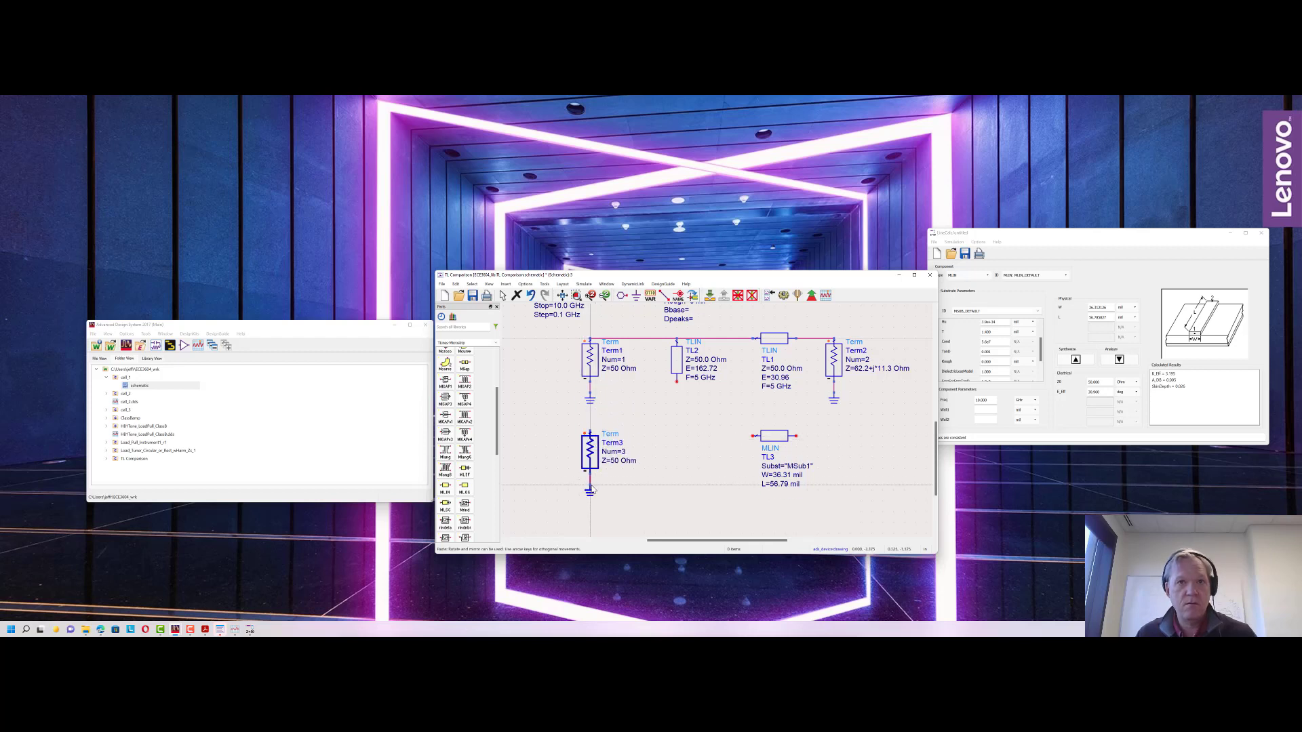
click(592, 493)
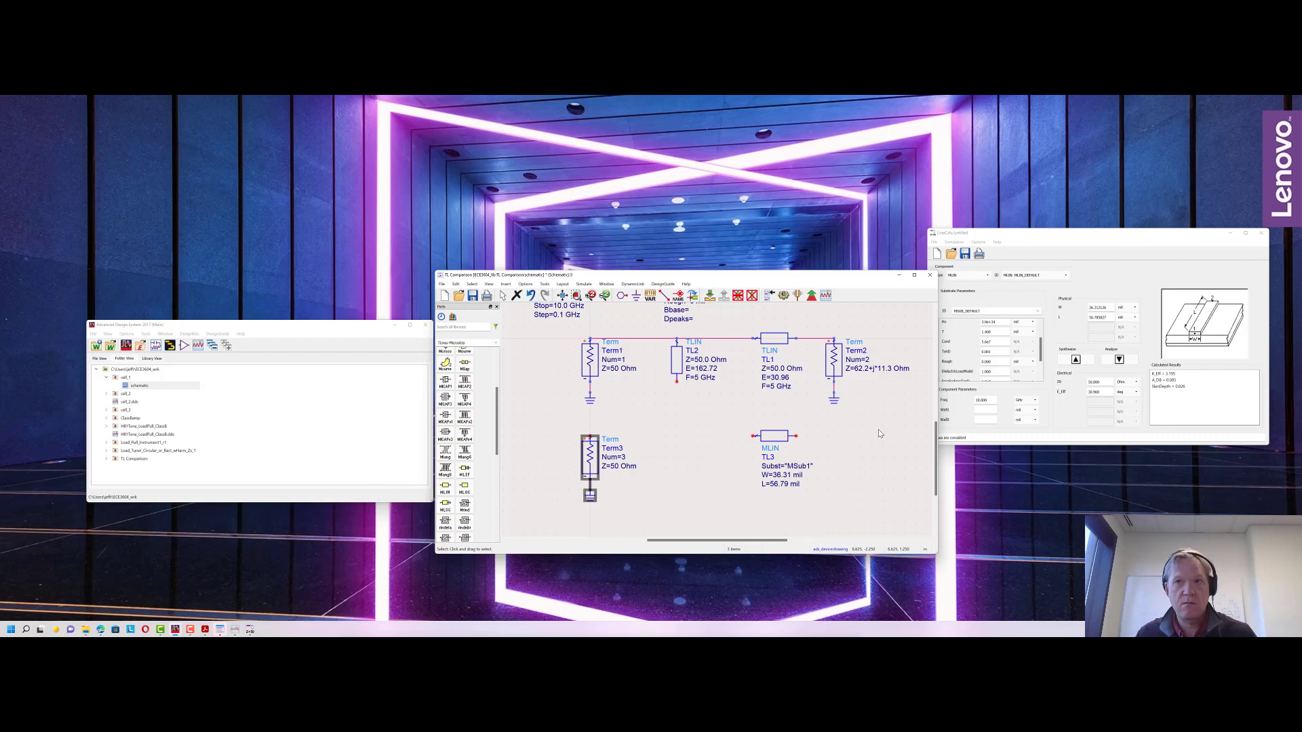
key(Escape)
Copy Term2 with its ground to place Term4 (62.2+j11.3 Ohm) at TL3's output.
drag(879, 432, 816, 330)
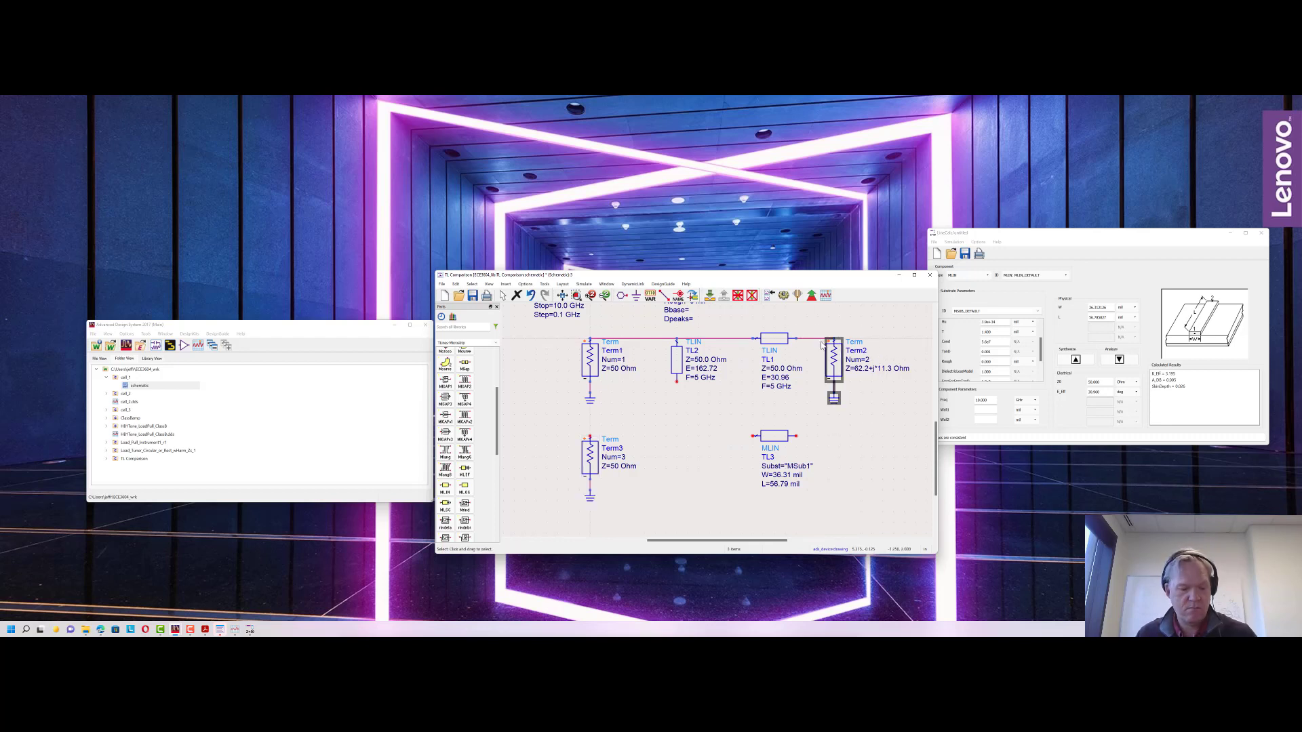
key(ctrl+c)
key(ctrl+v)
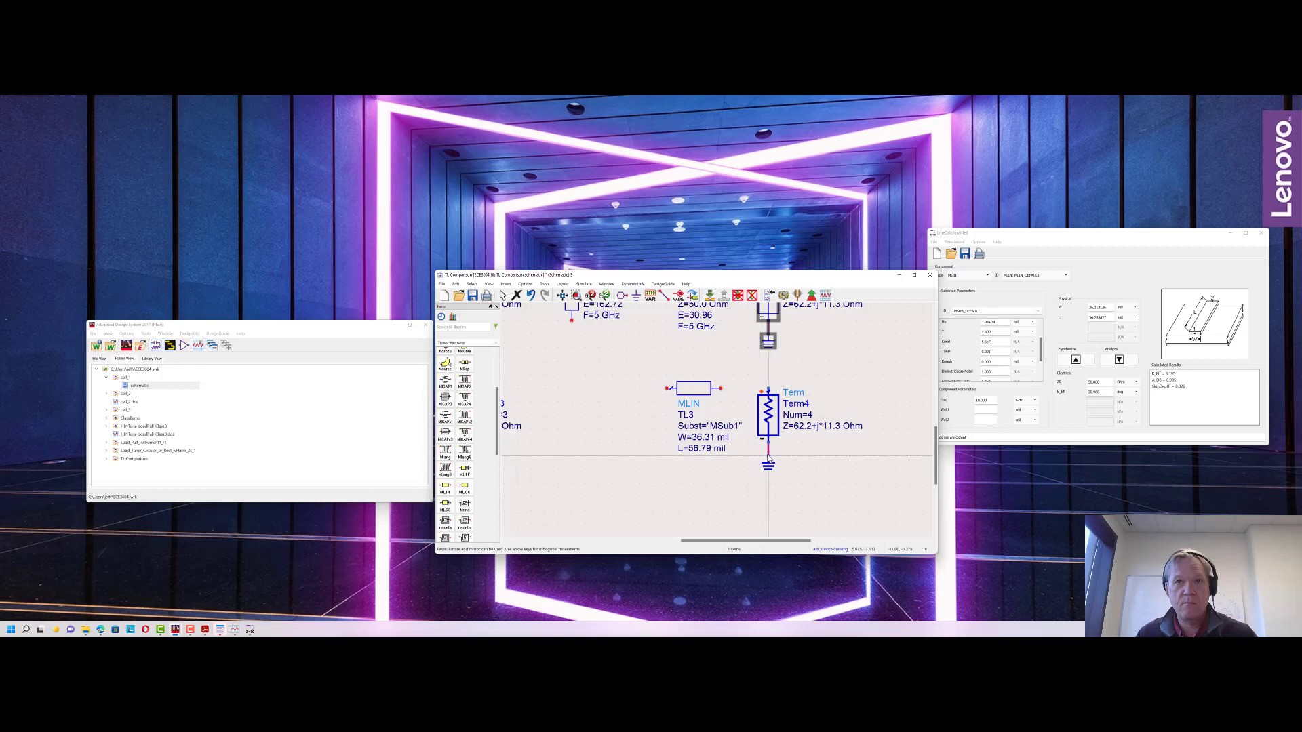
click(769, 460)
scroll(770, 459, down, 2)
Re-synthesize in LineCalc for a 162.72 degree electrical length to update the line length.
scroll(745, 428, down, 3)
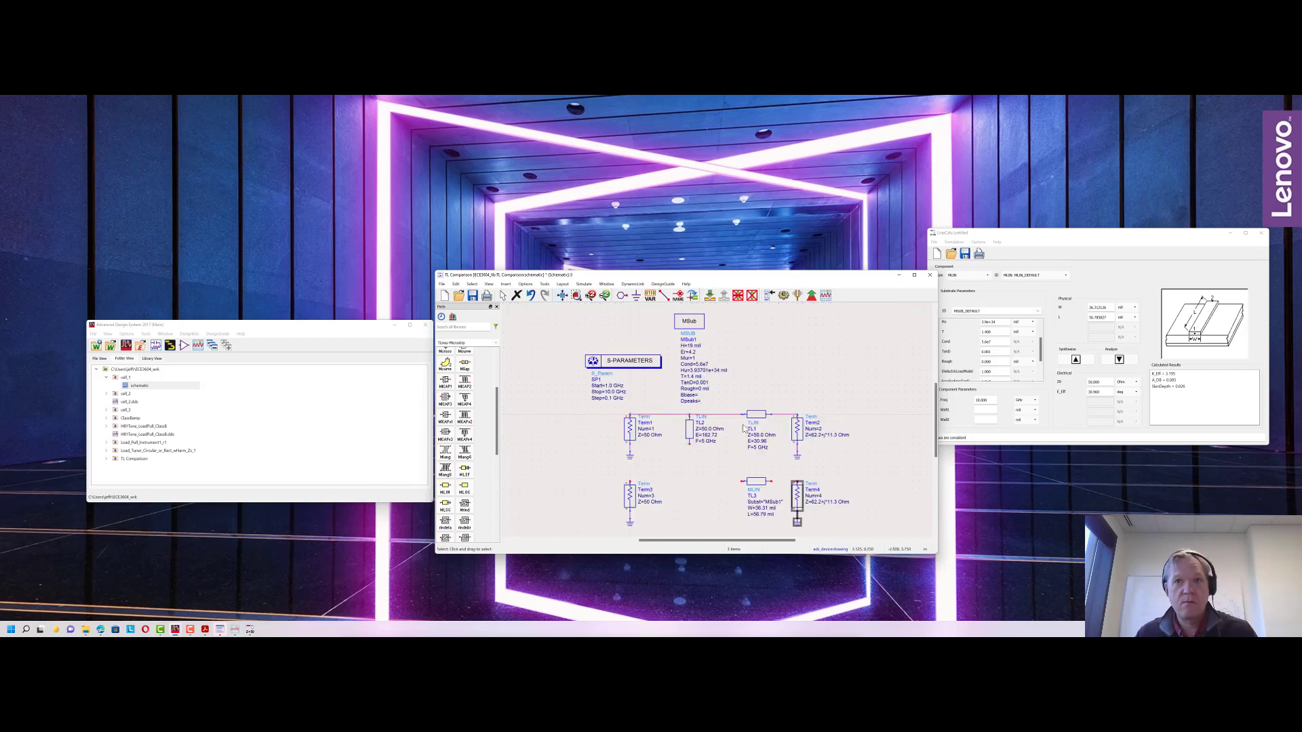
click(712, 496)
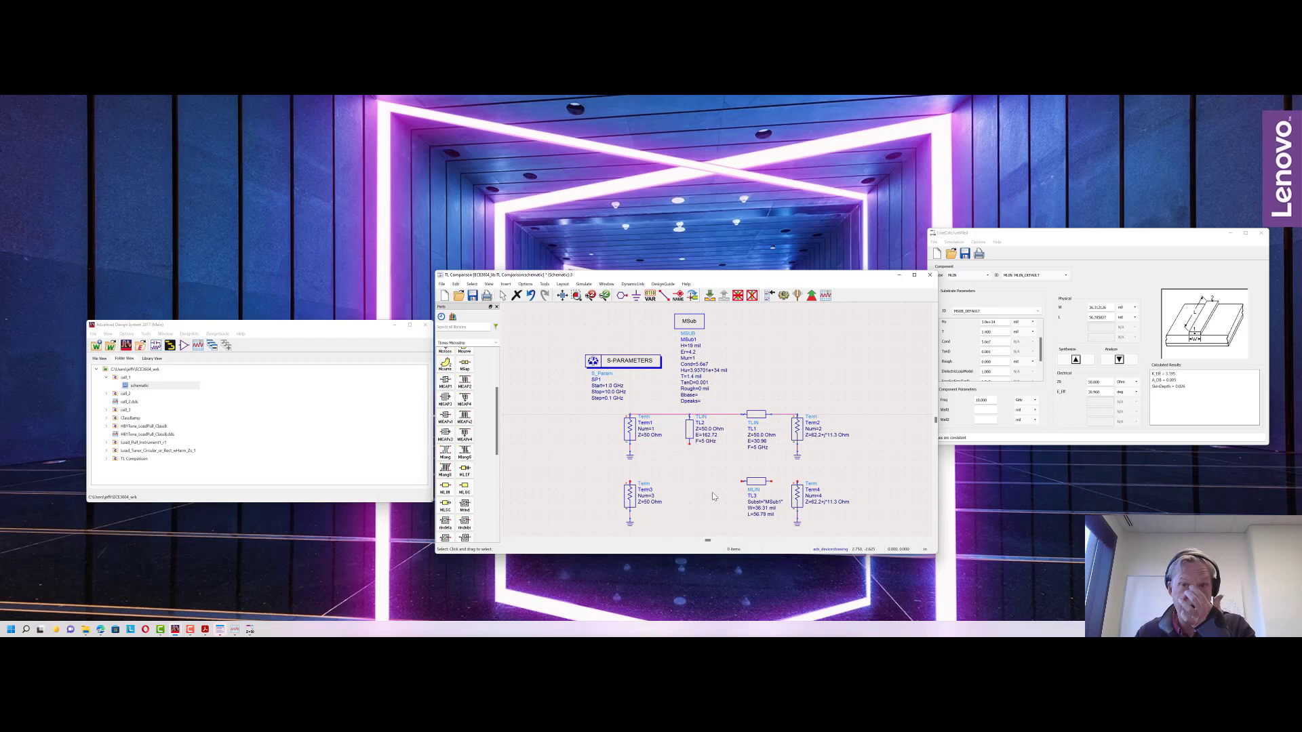
click(1087, 394)
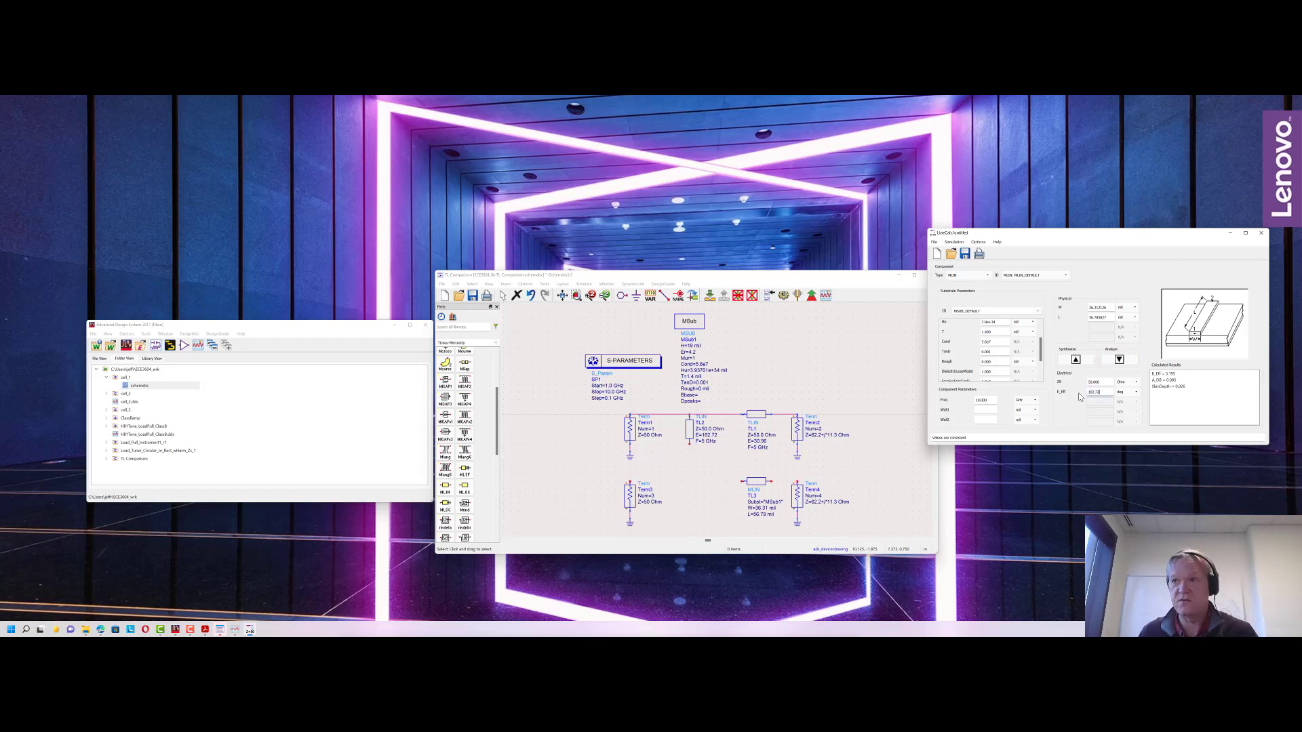
click(1077, 361)
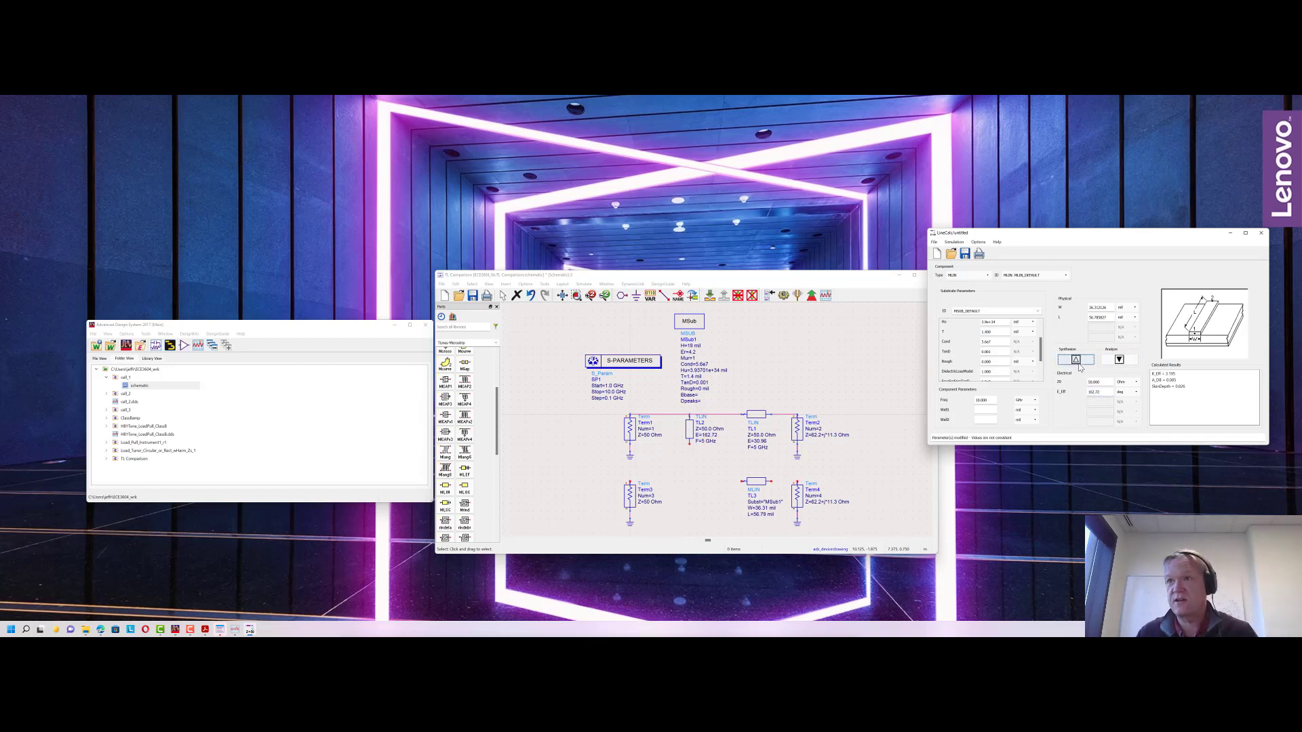
click(1076, 361)
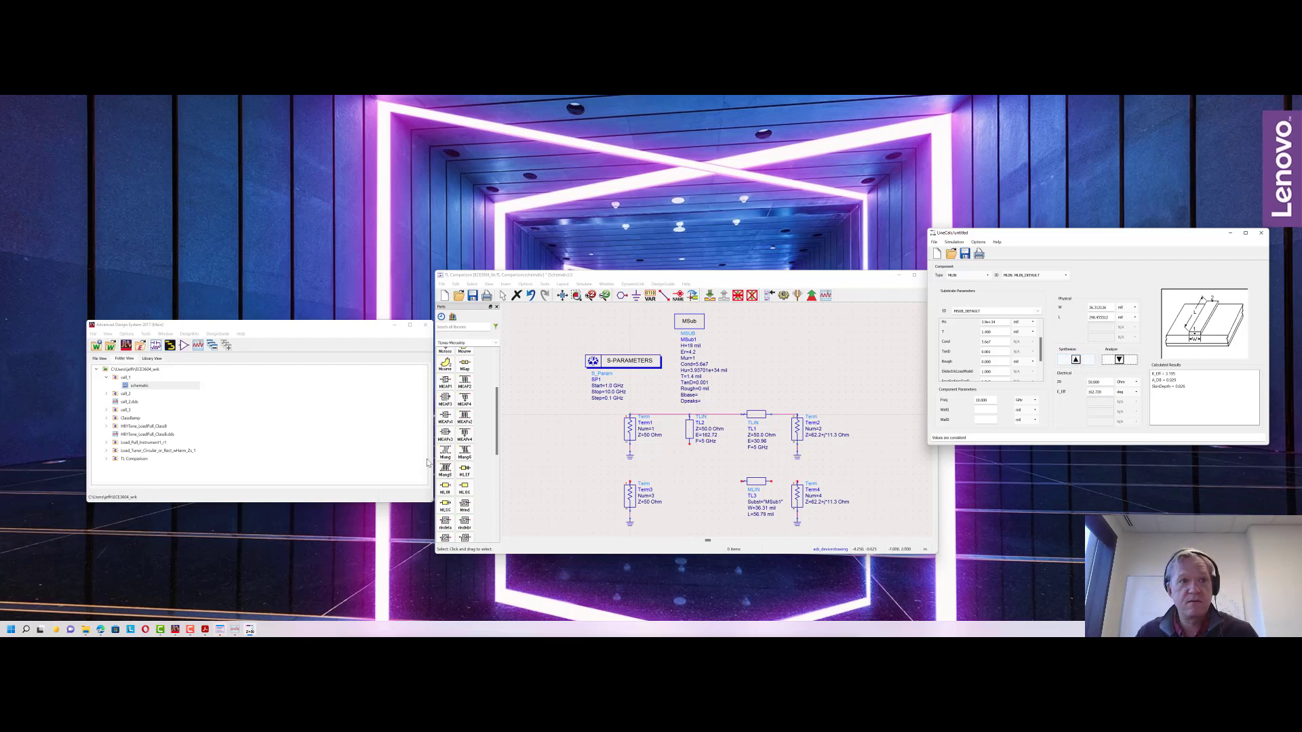
click(445, 489)
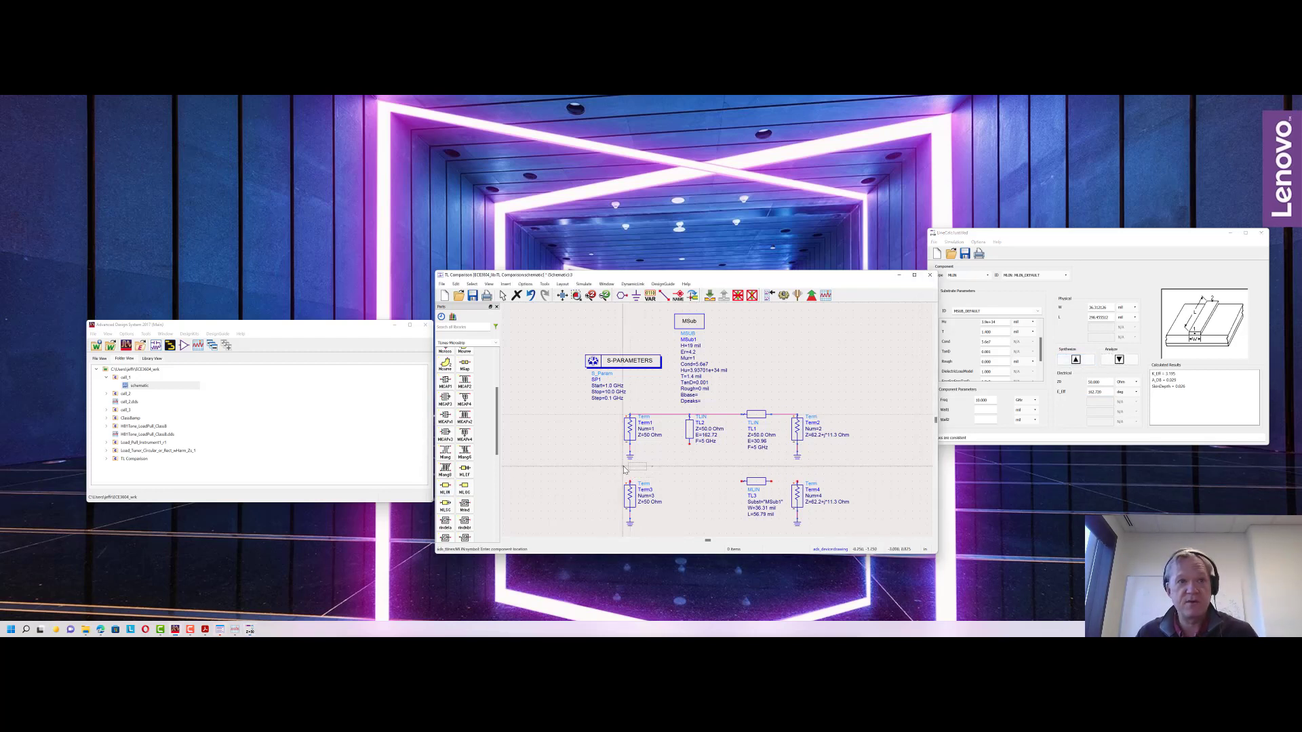
Place MLOC stub TL4 next to Term3 with W=36.31 mil and L=297.46 mil.
click(465, 488)
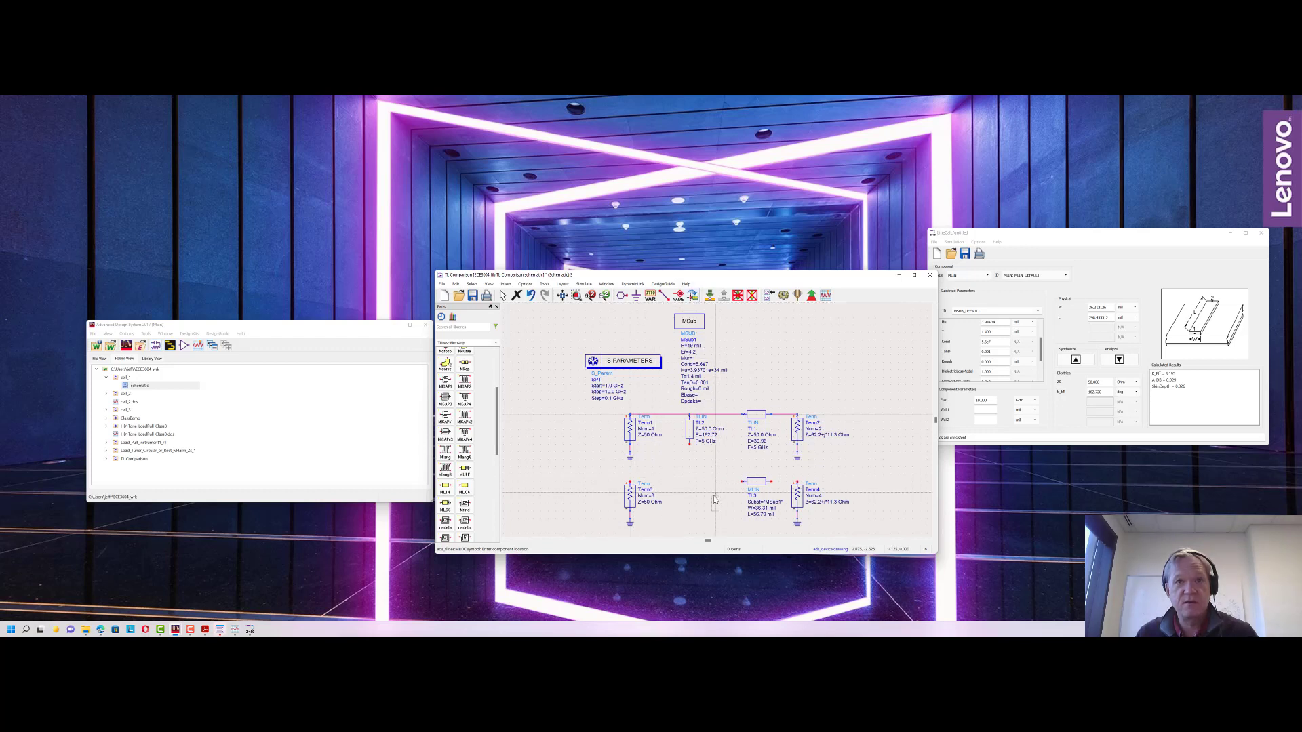
click(691, 483)
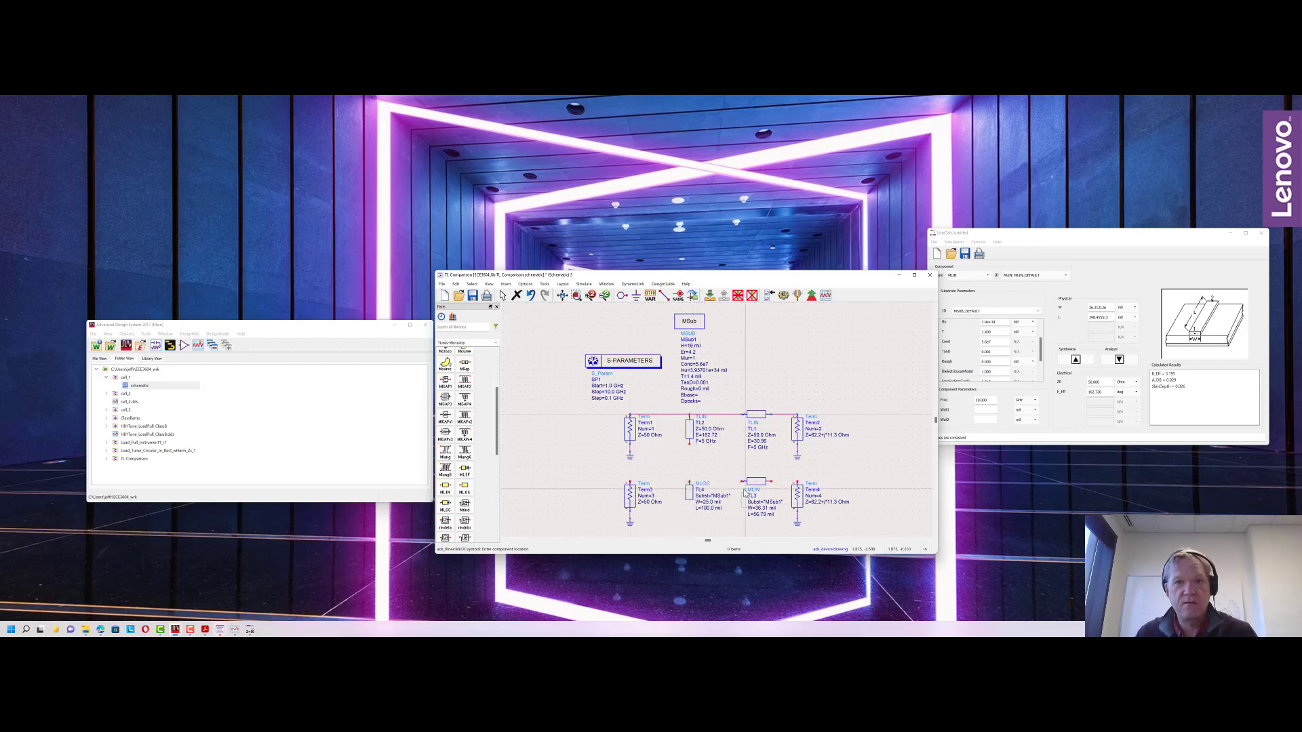
key(Escape)
double_click(709, 503)
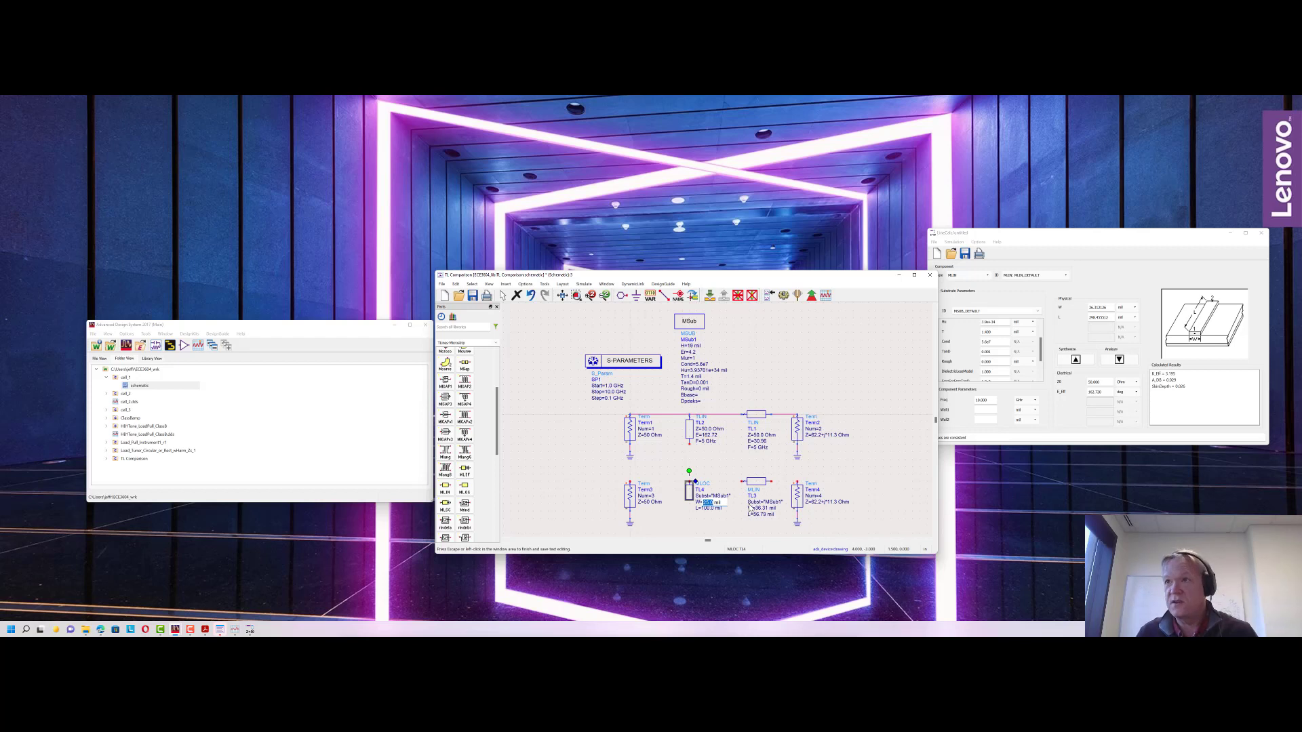
text(36.3)
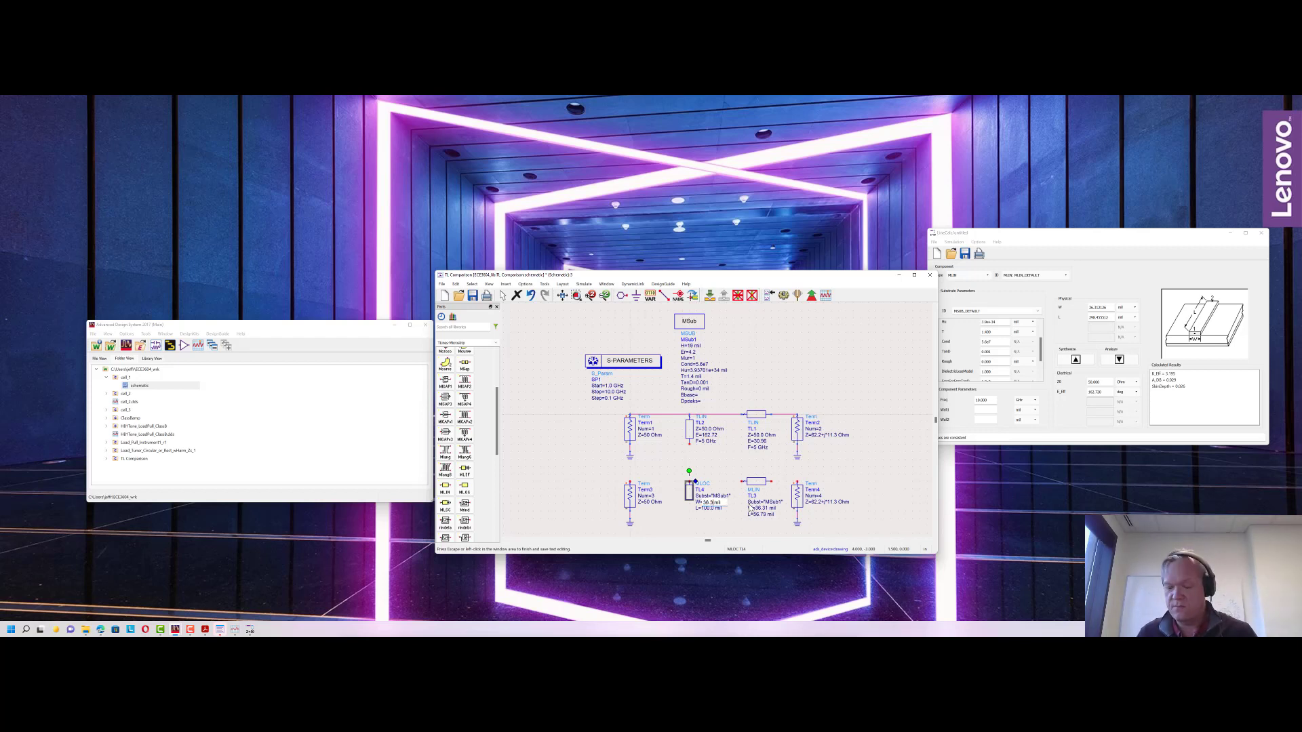
text(1)
key(Tab)
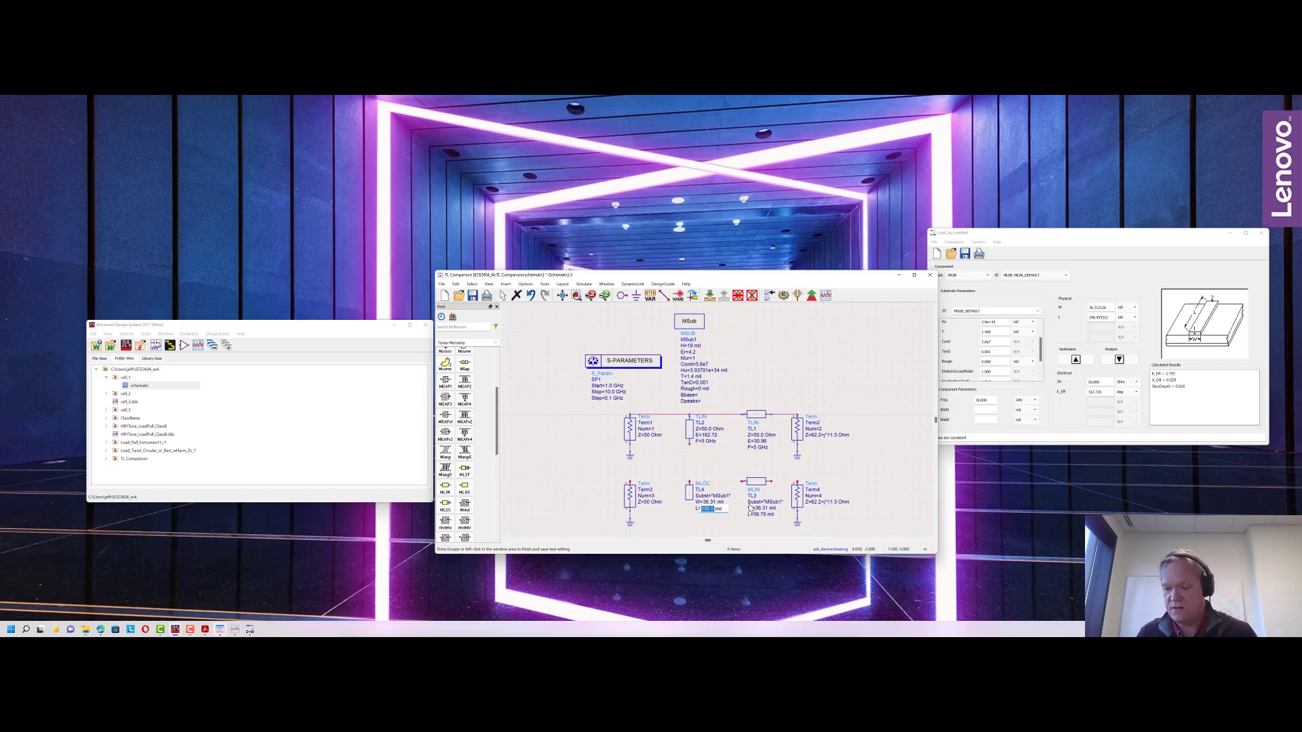
text(297)
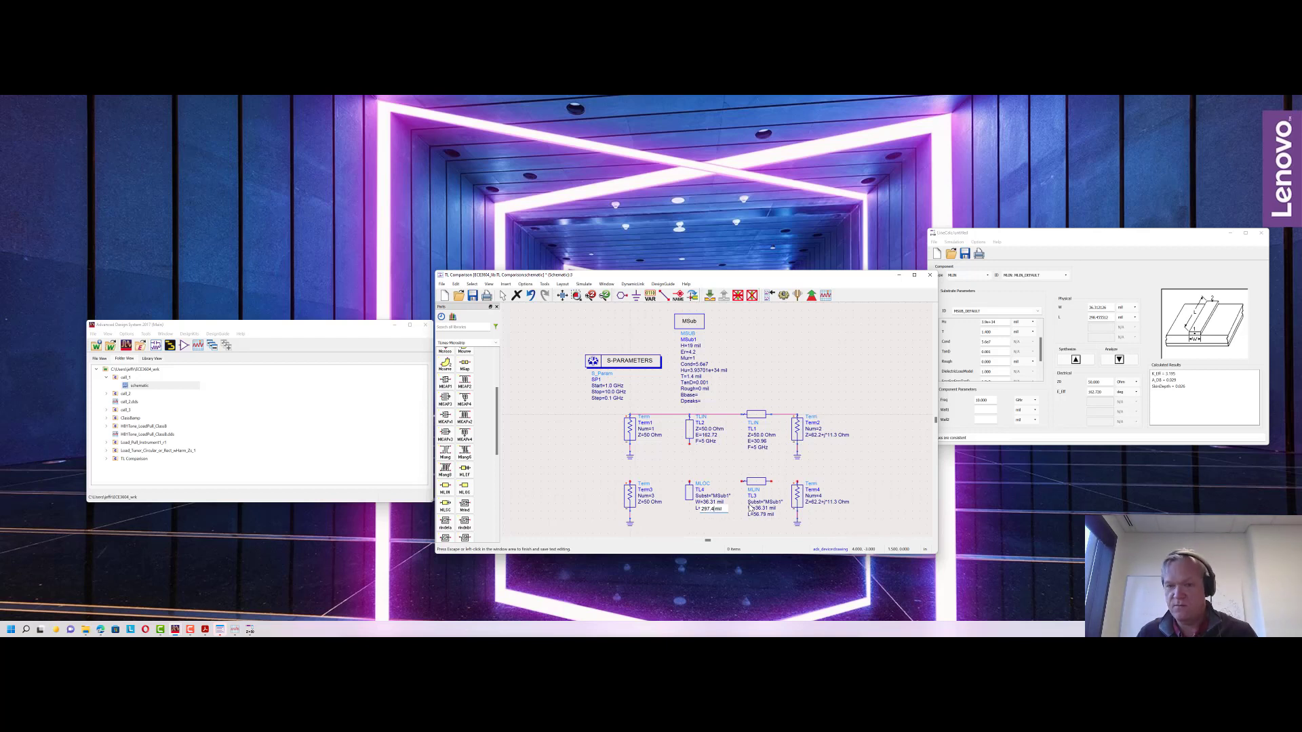
key(Return)
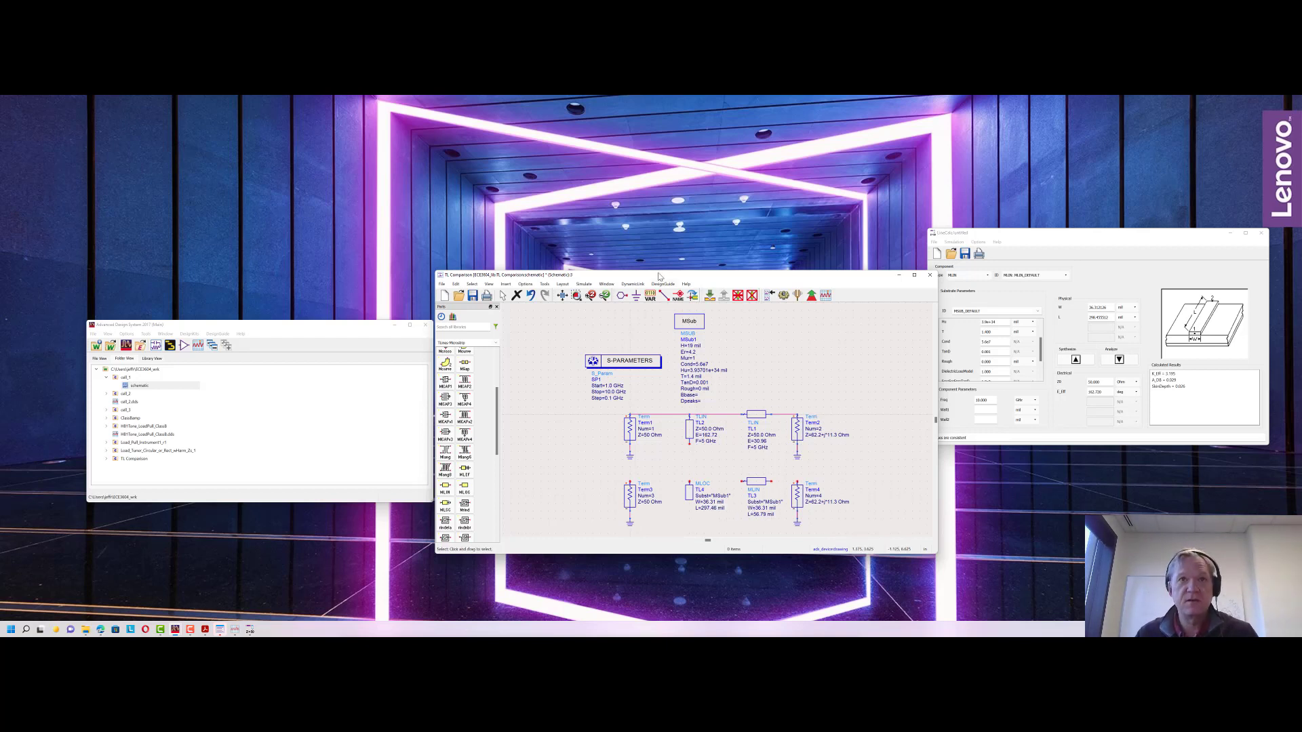
click(664, 295)
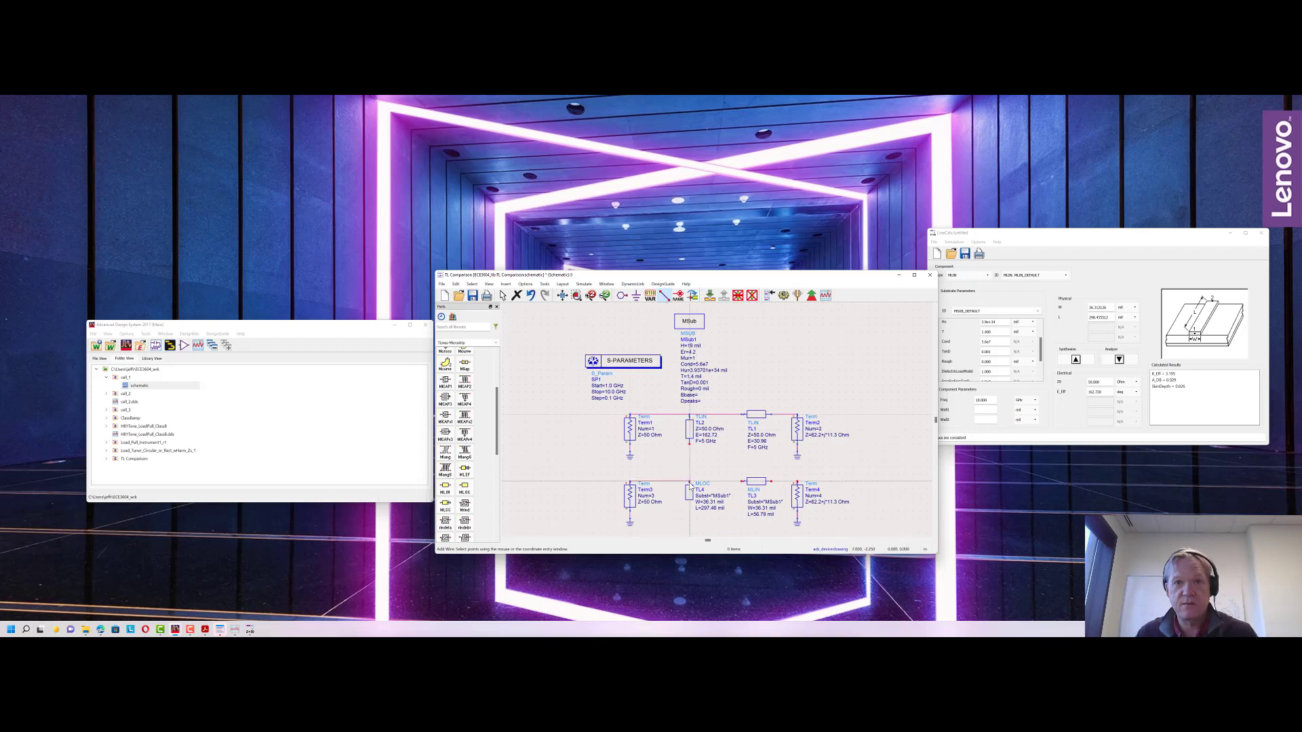
Wire TL4 to TL3's input and TL3's output to Term4, then fit the schematic.
click(742, 481)
click(796, 483)
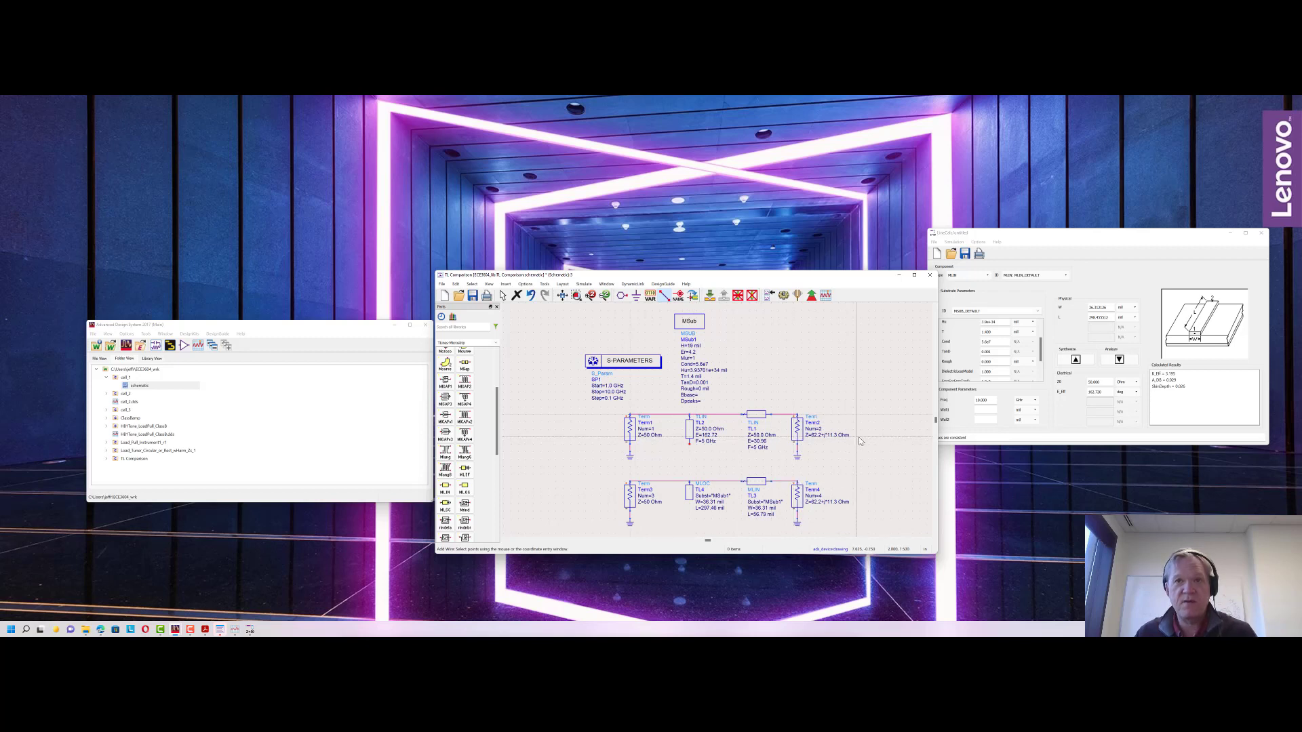
key(Escape)
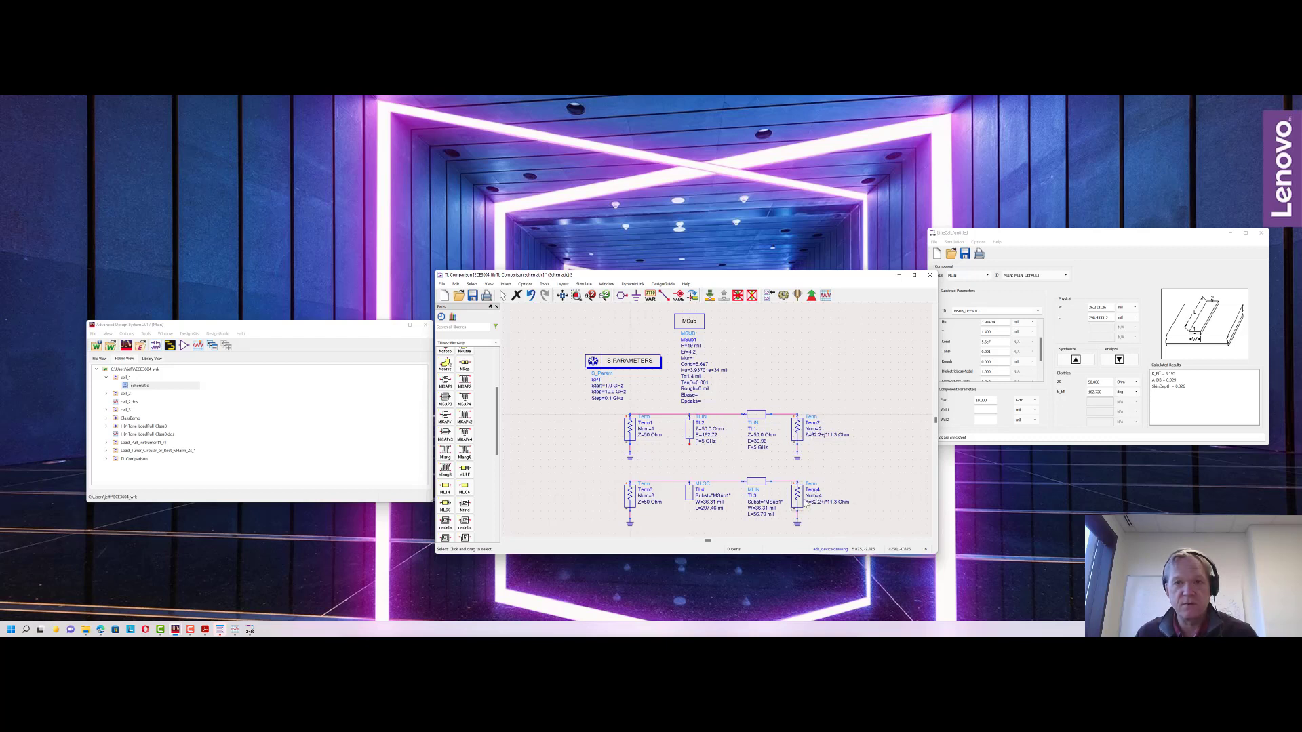
scroll(783, 491, down, 5)
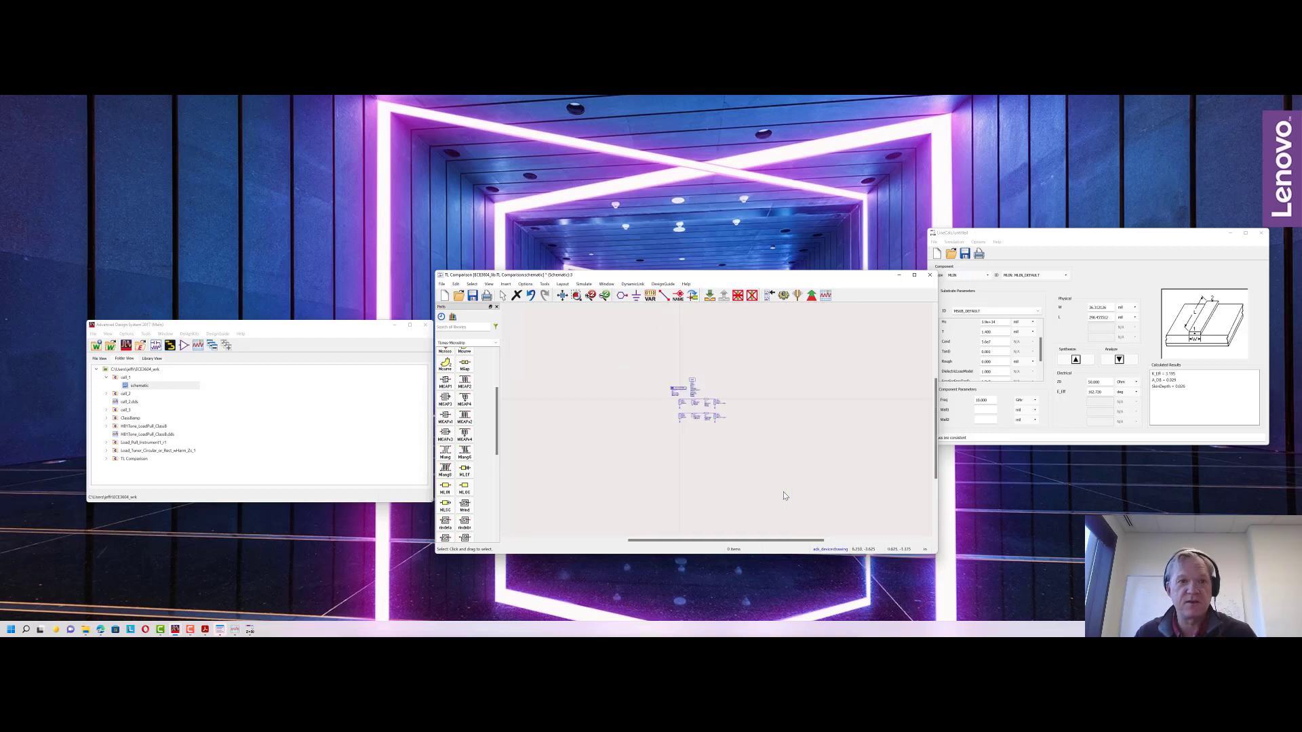
click(562, 295)
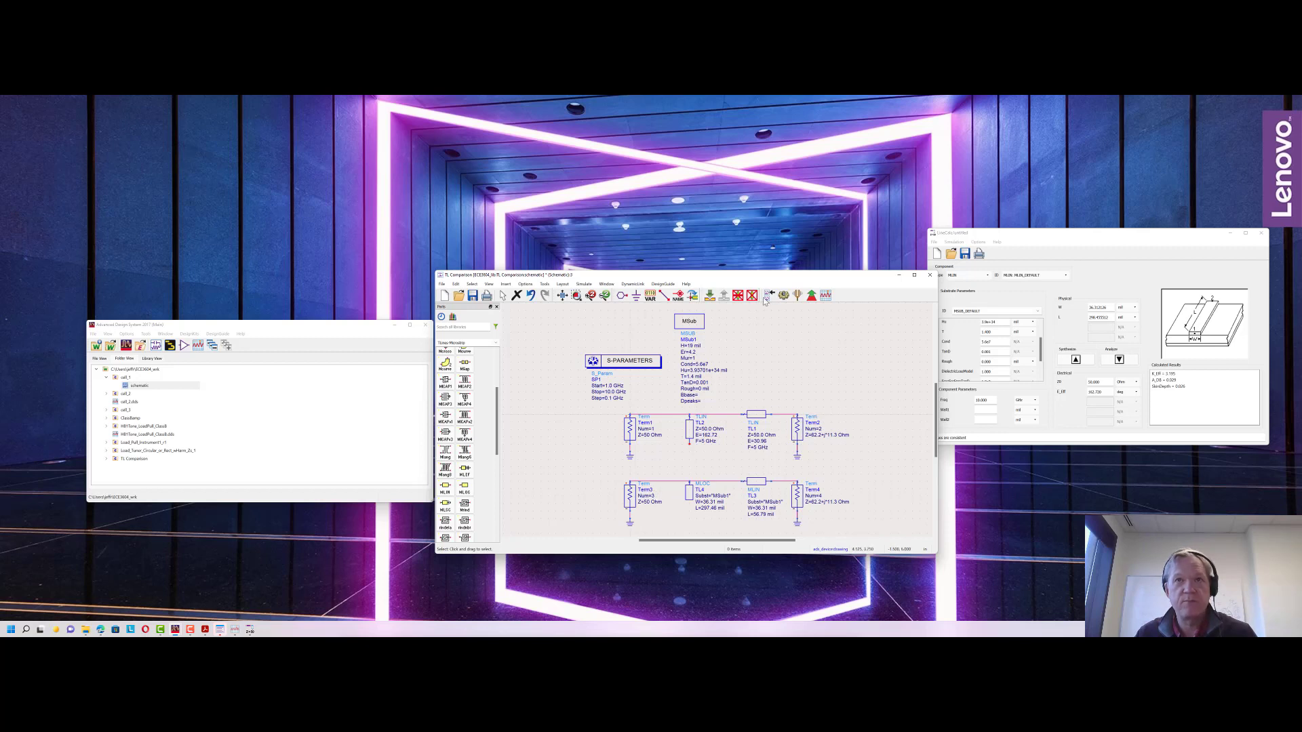
Run the simulation and add dB(S(3,3)) as a trace on the dB(S(1,1)) plot.
click(785, 297)
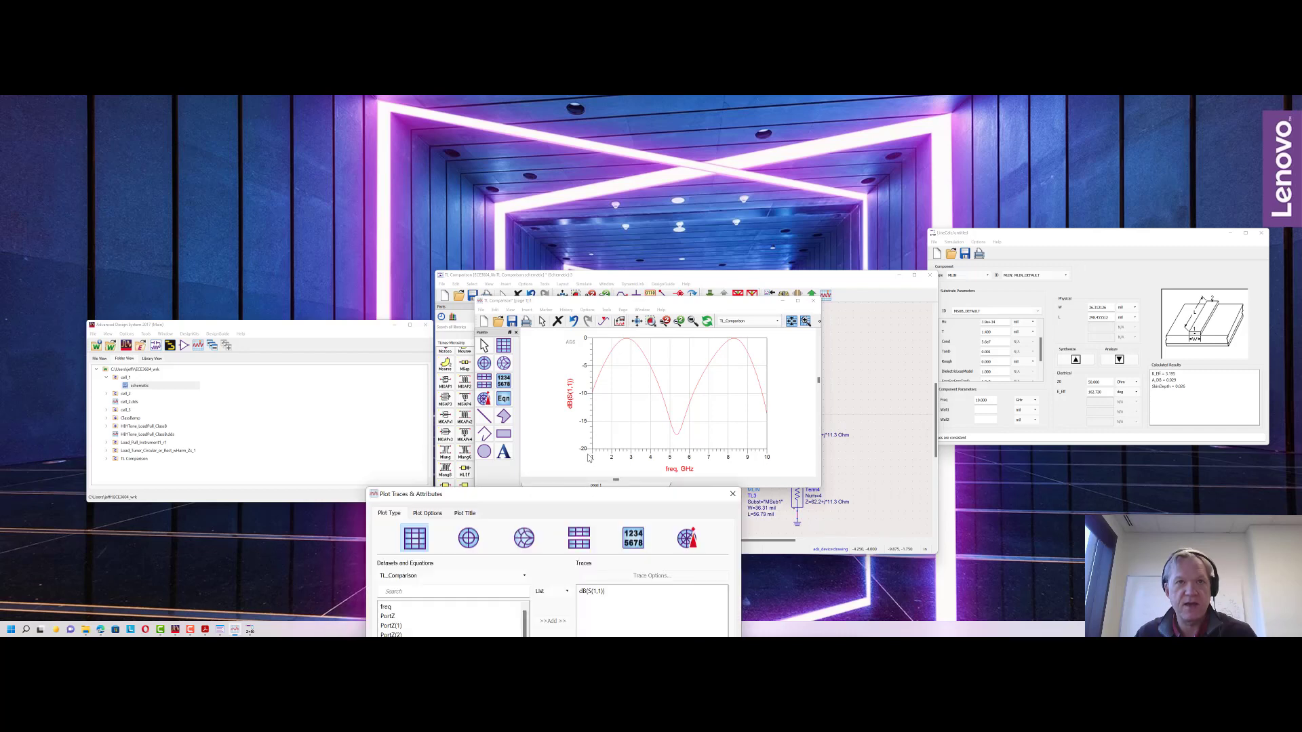
drag(502, 489, 895, 243)
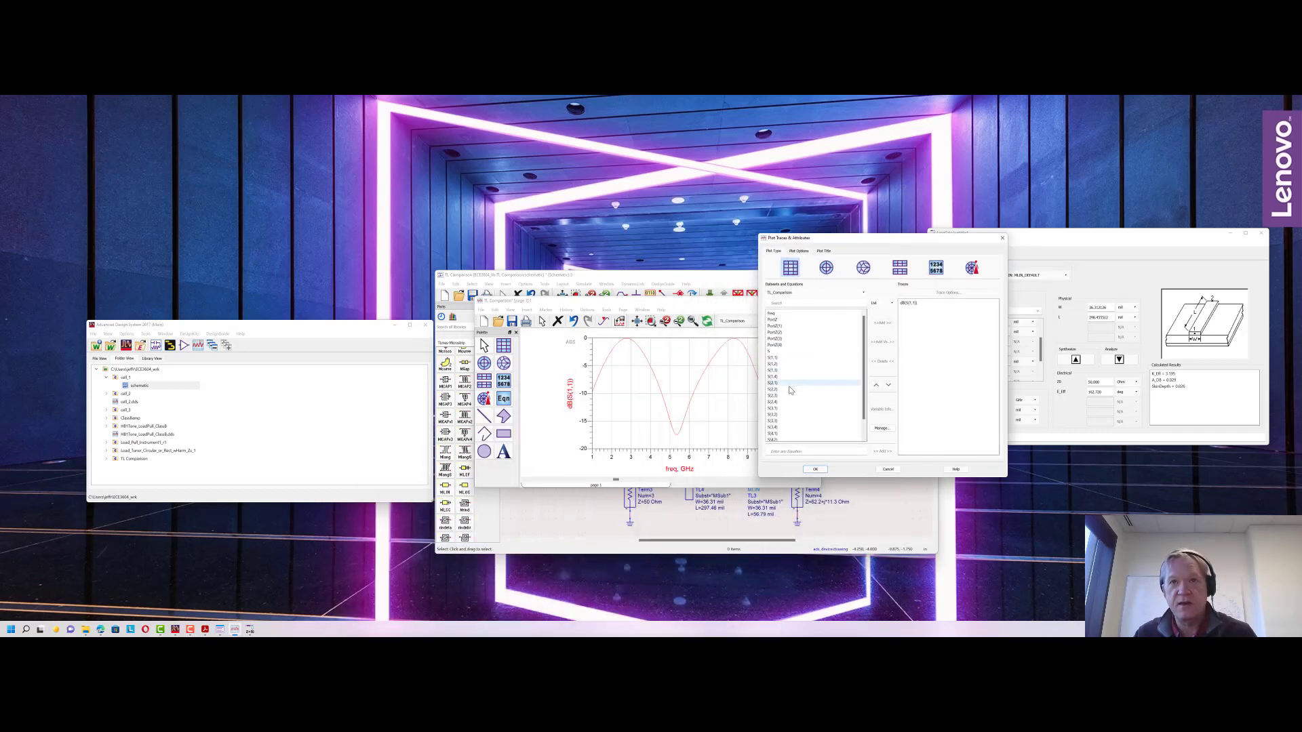
click(787, 421)
click(889, 325)
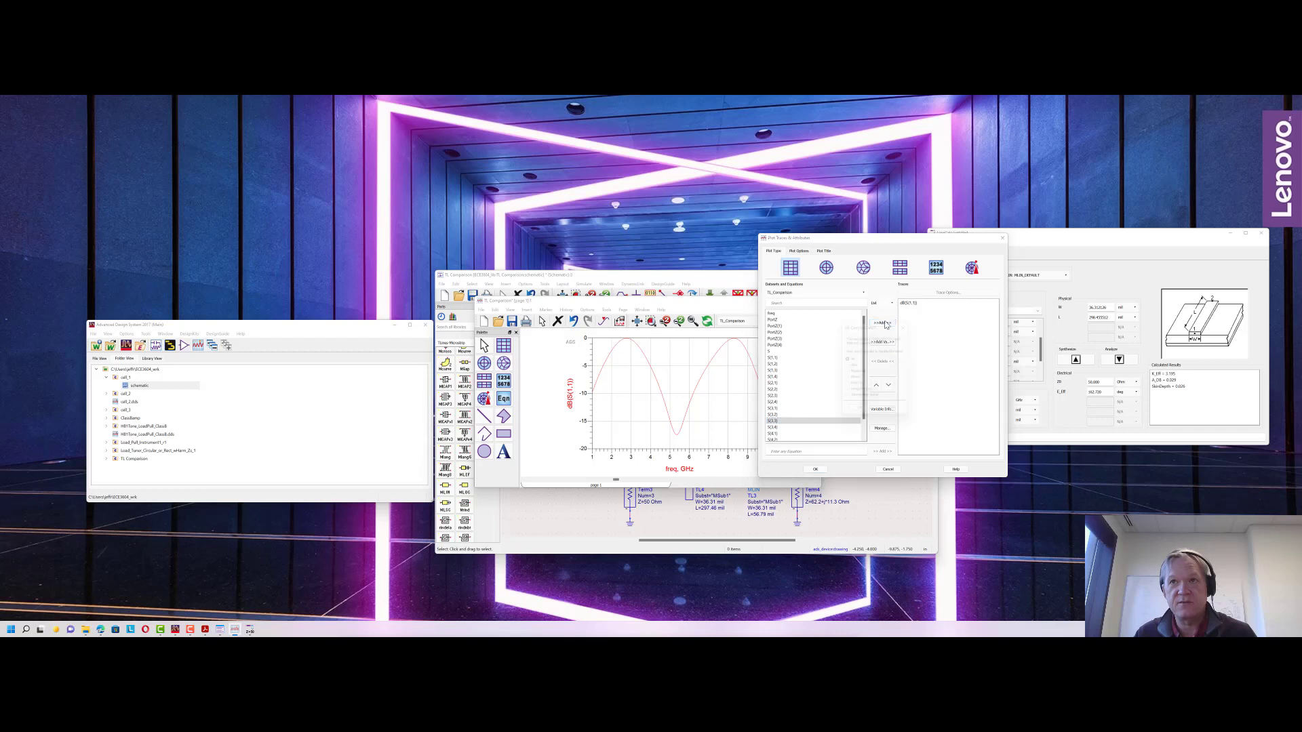
click(856, 412)
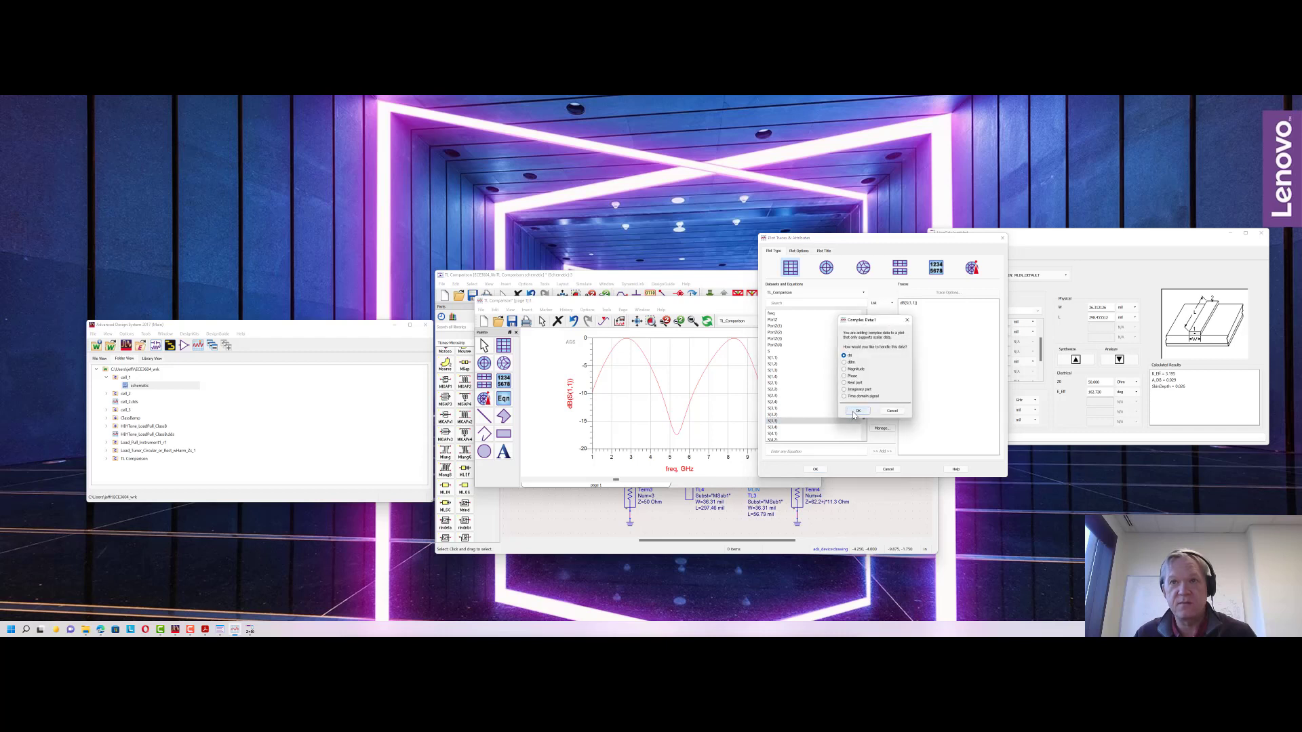
click(816, 468)
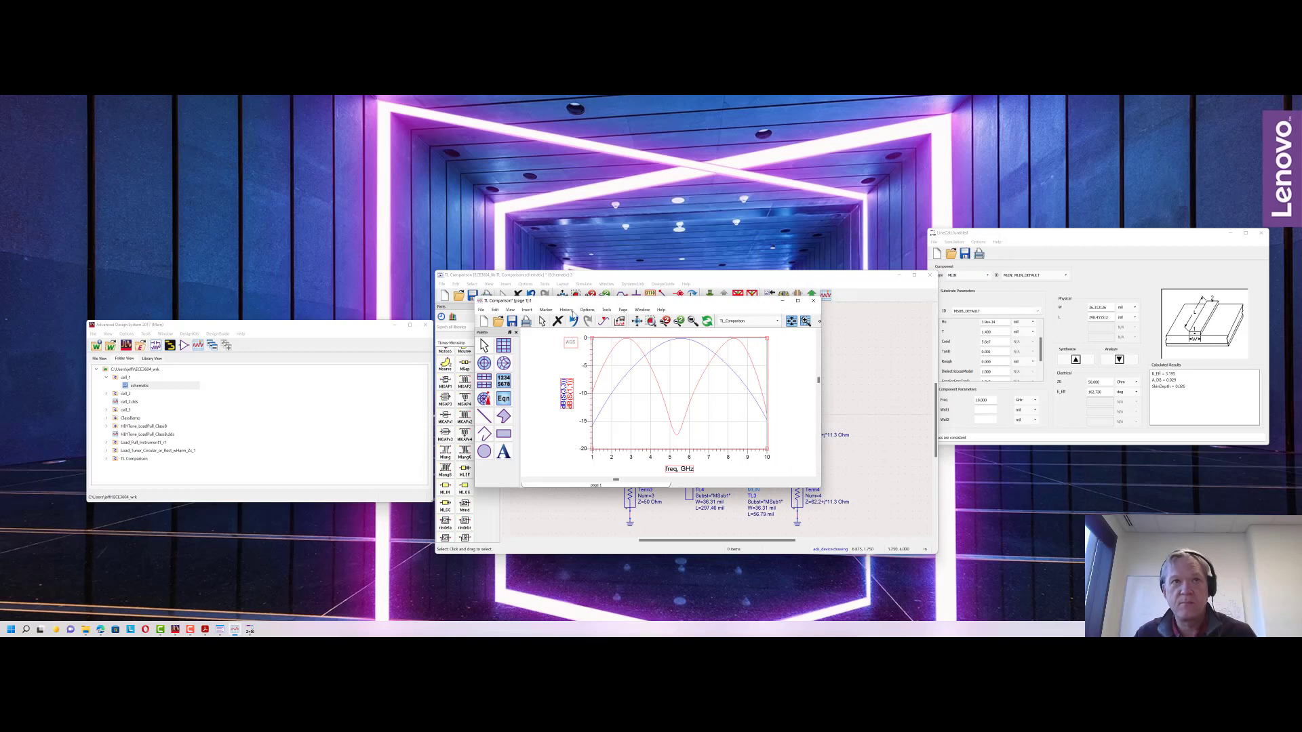
click(650, 322)
drag(529, 300, 360, 328)
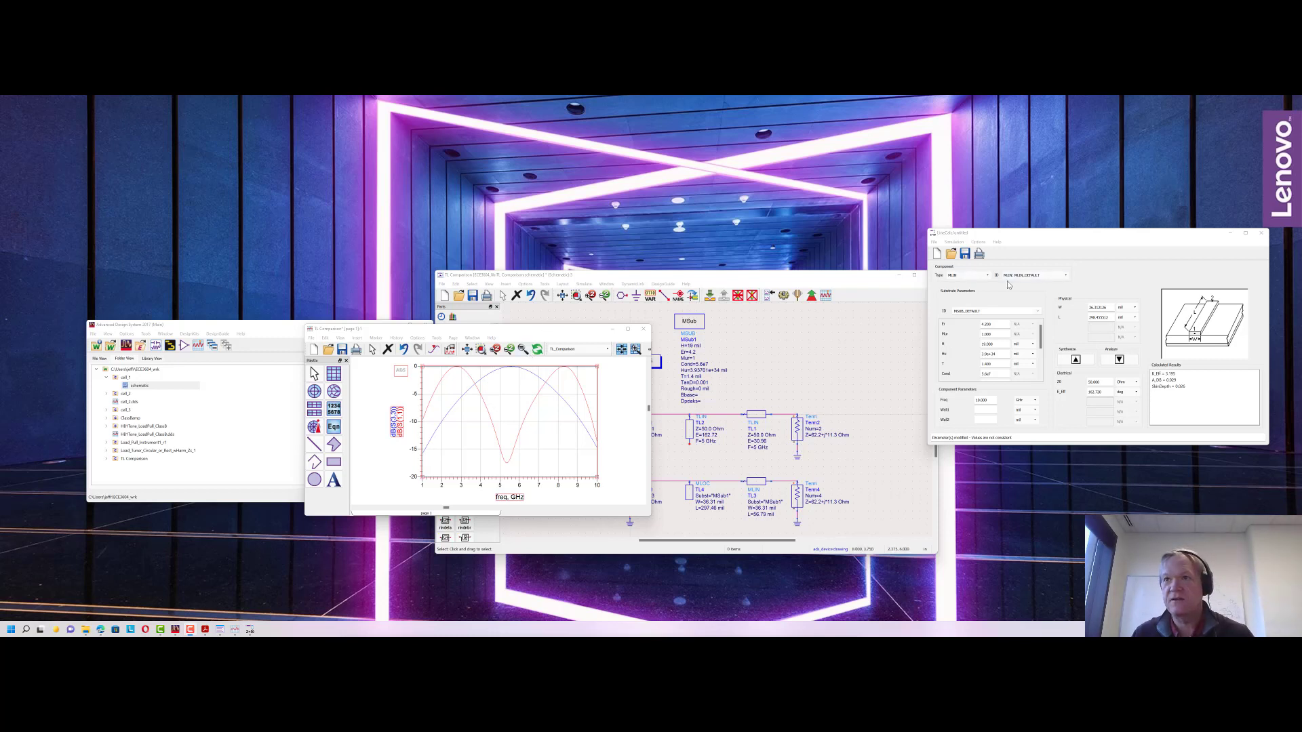
In LineCalc, change the frequency from 10 GHz to 5 GHz and synthesize the line dimensions.
click(991, 400)
double_click(983, 400)
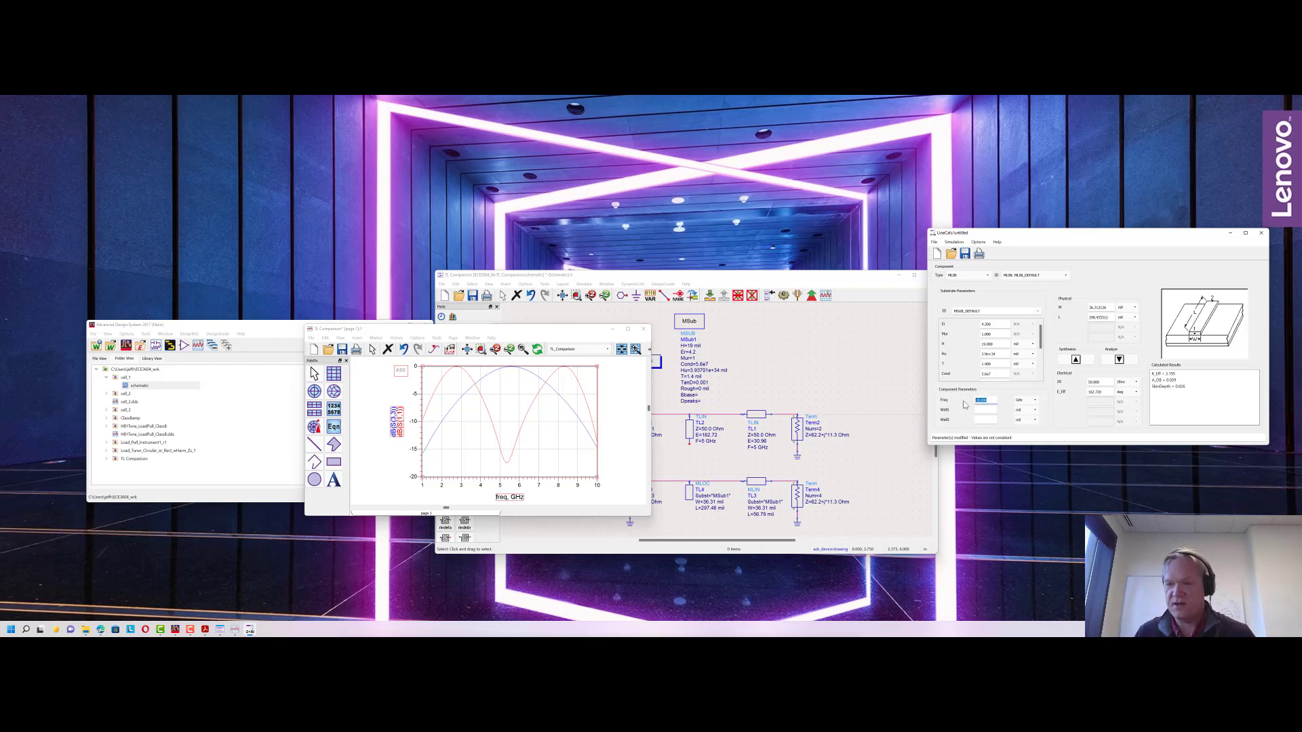
text(5)
key(Tab)
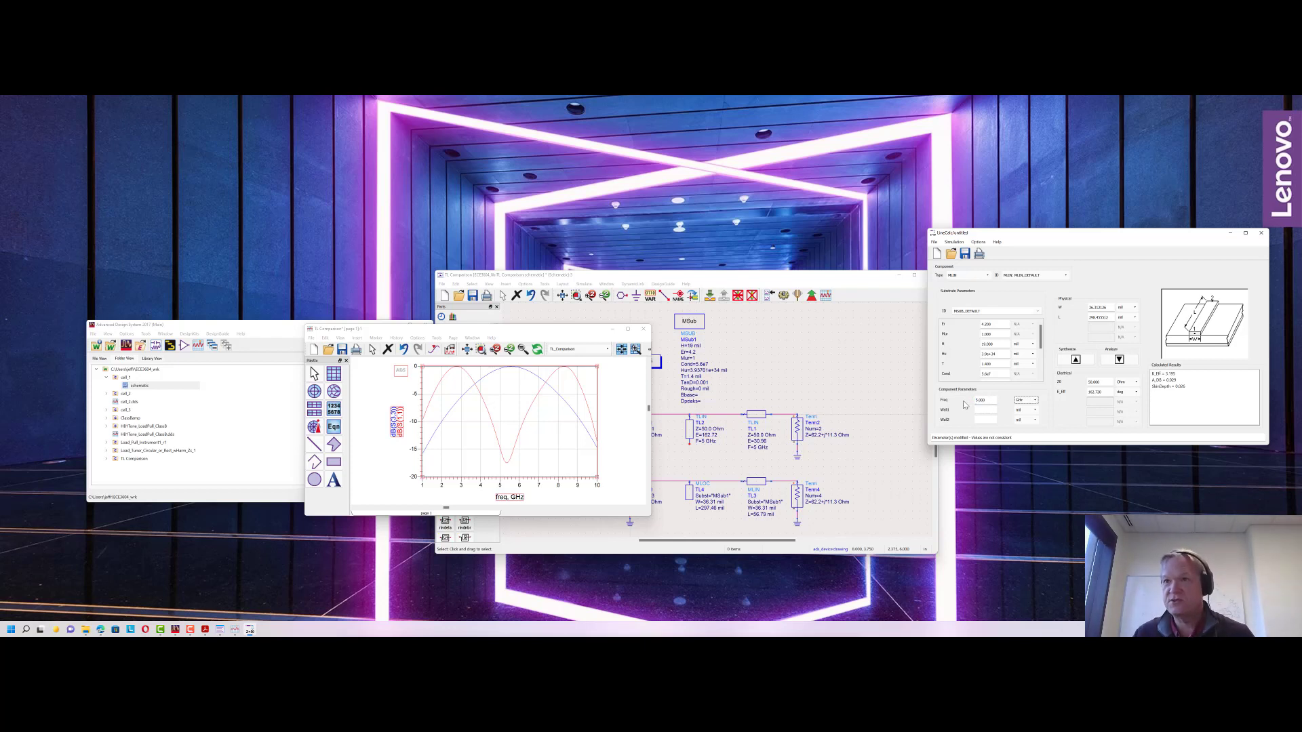
click(1075, 359)
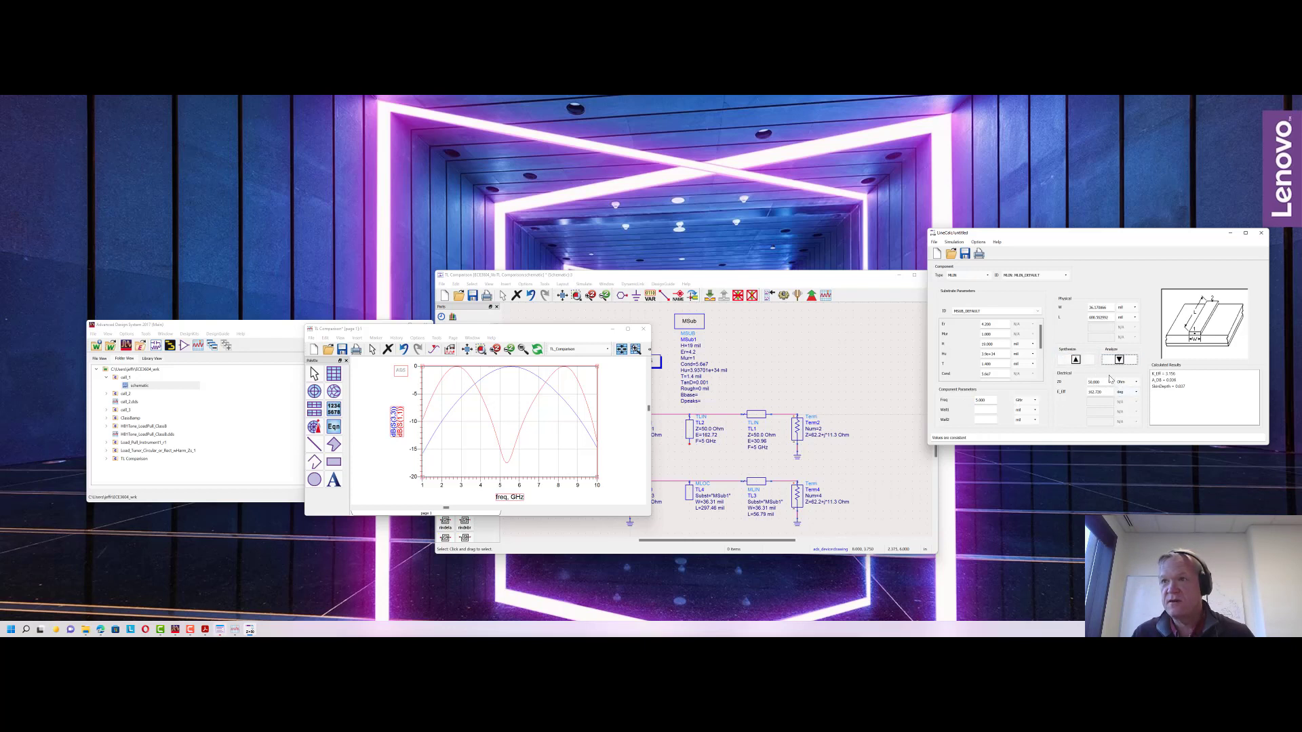
Set line TL4's length to 600.56 mil.
double_click(710, 511)
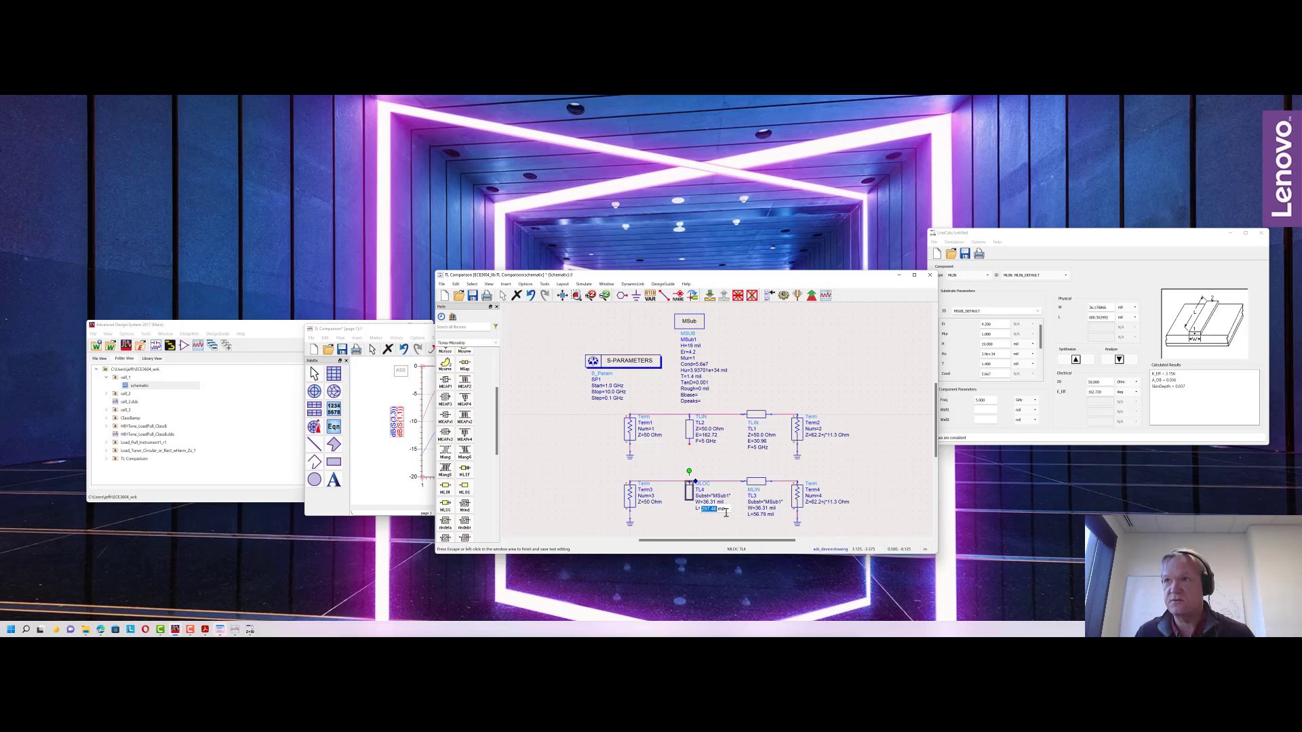
text(600.56)
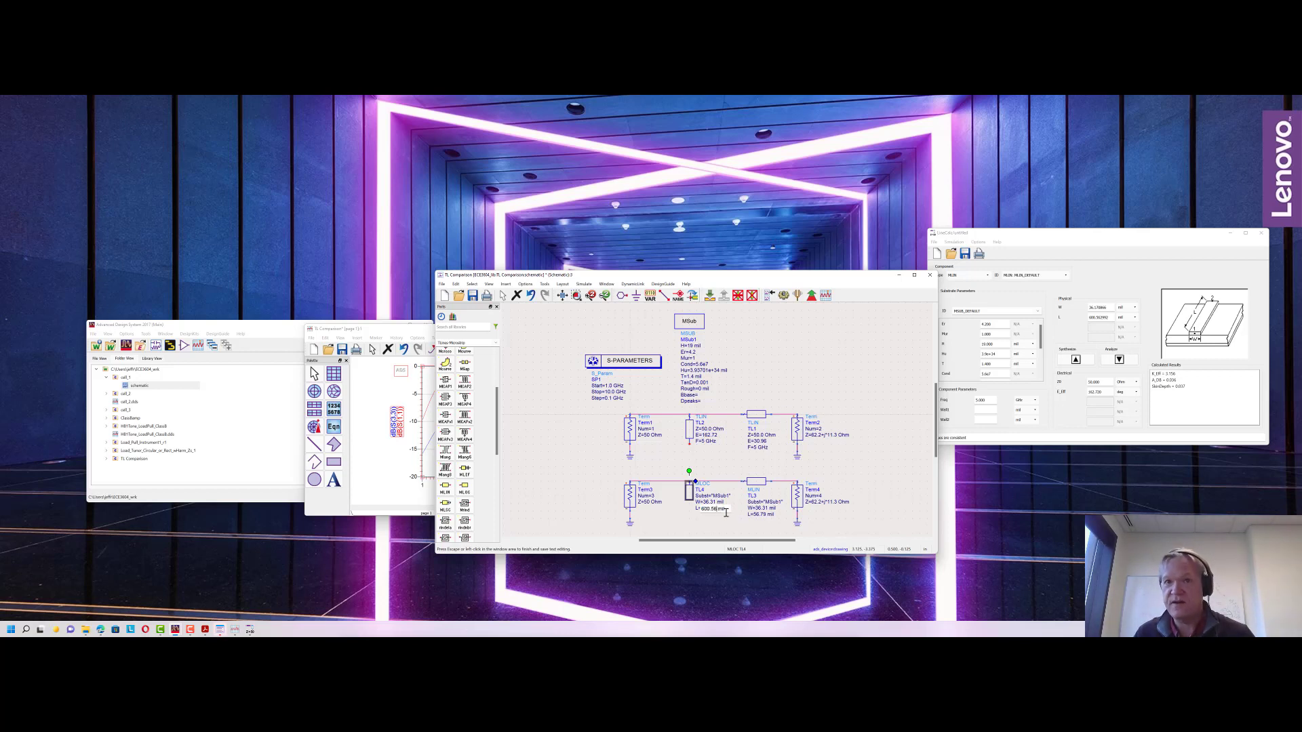
key(Escape)
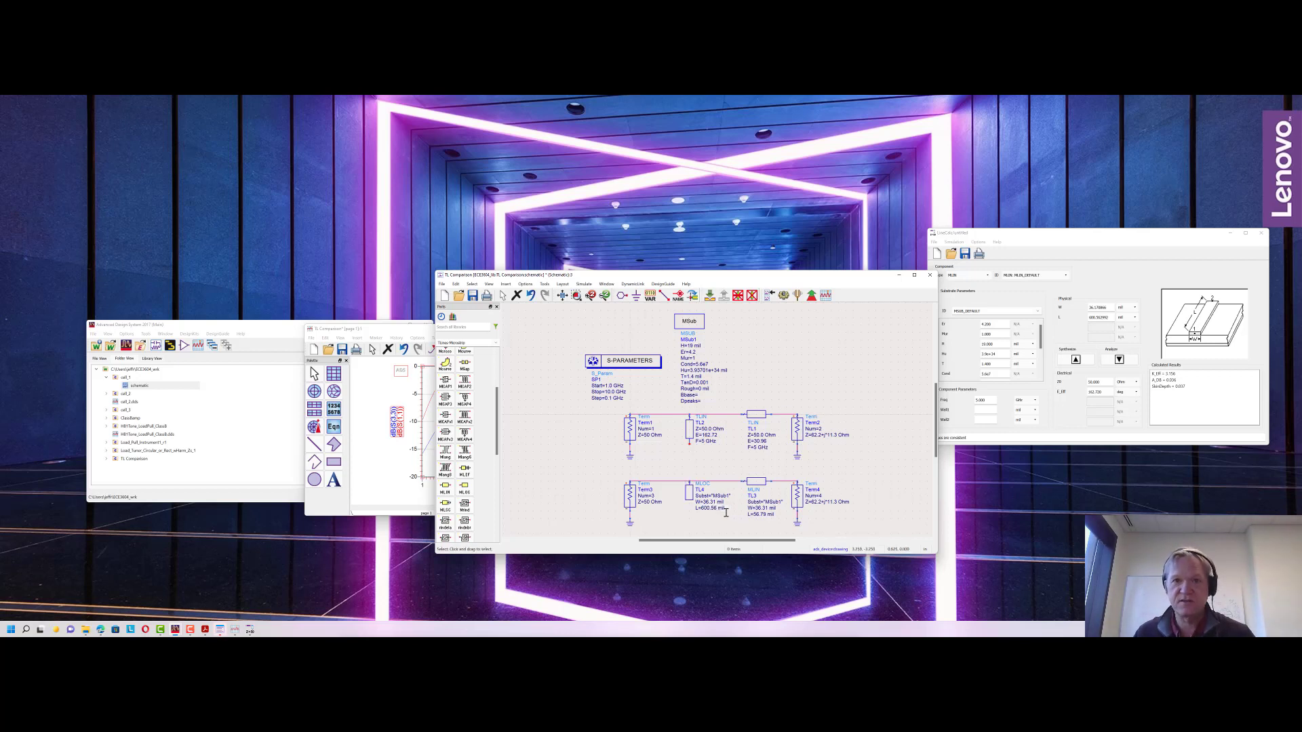
Resynthesize the line in LineCalc for a 30.96-degree electrical length.
double_click(1102, 393)
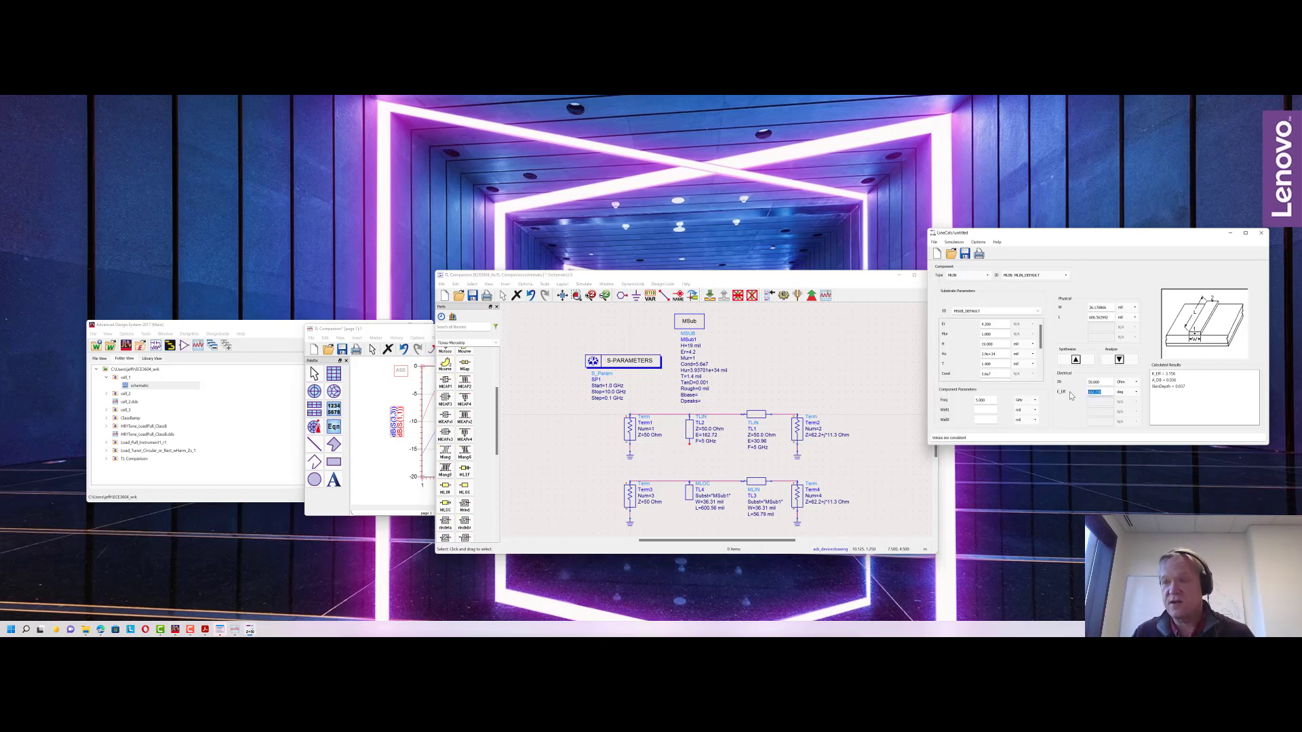
text(3)
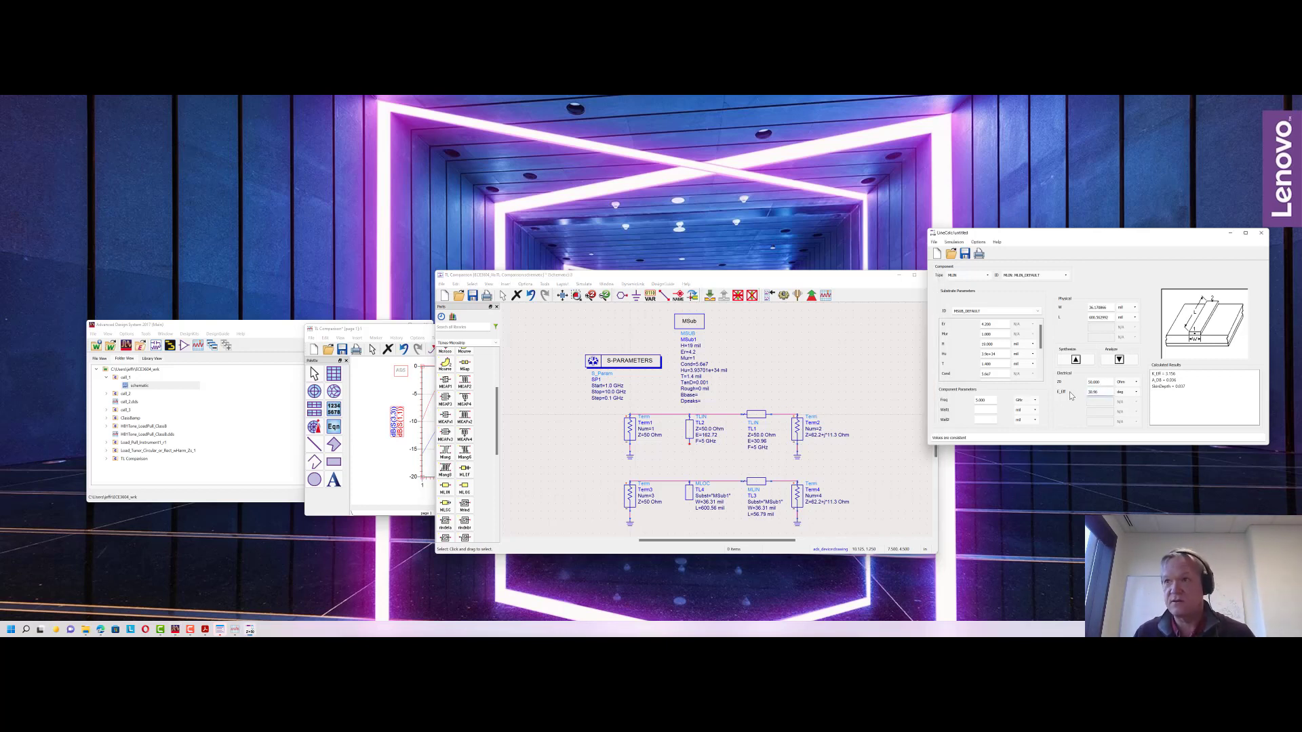
text(0.96)
click(1075, 360)
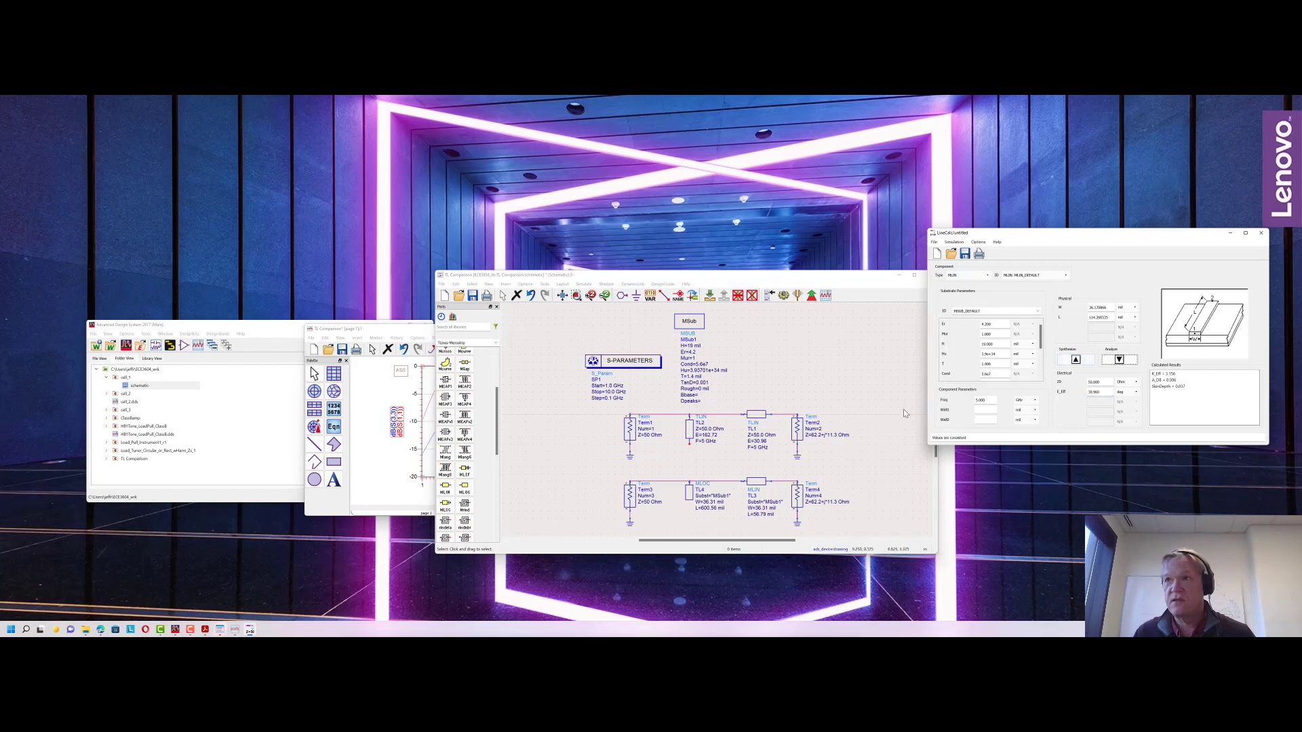
Set line TL3's length to 114.27 mil.
double_click(760, 515)
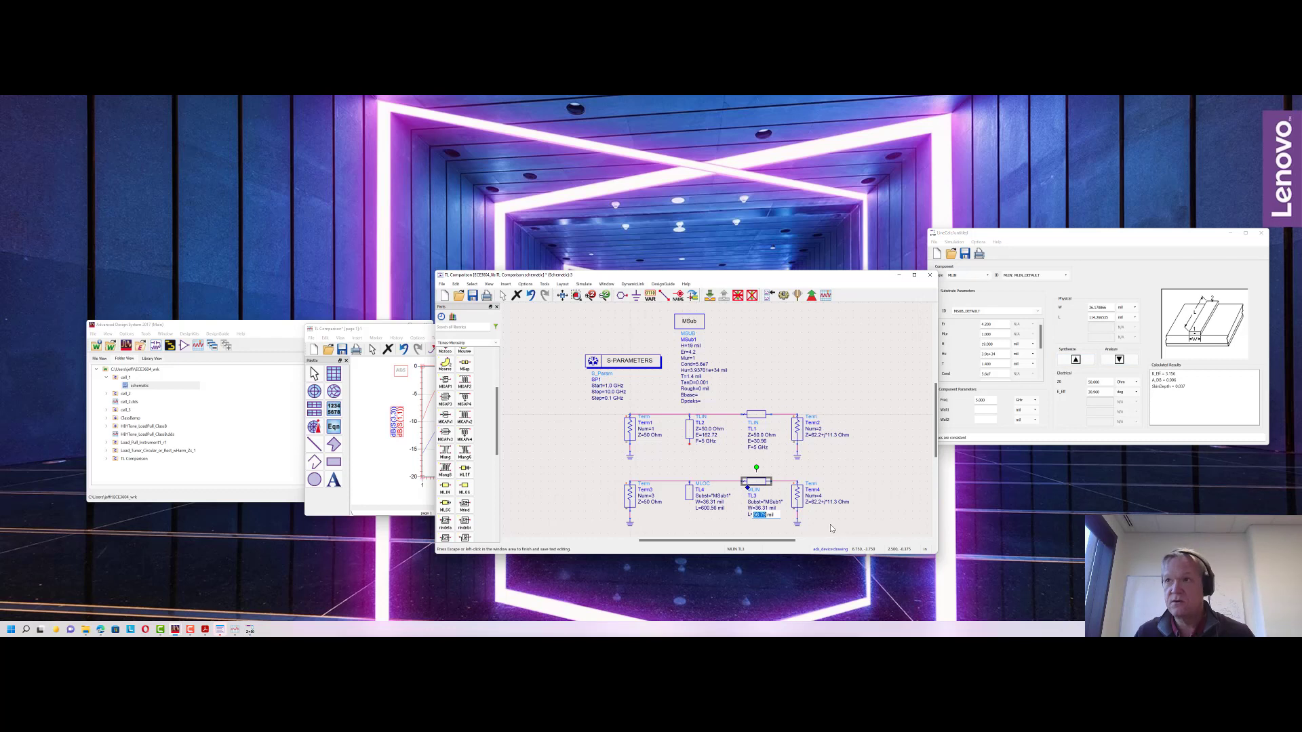
text(114.27)
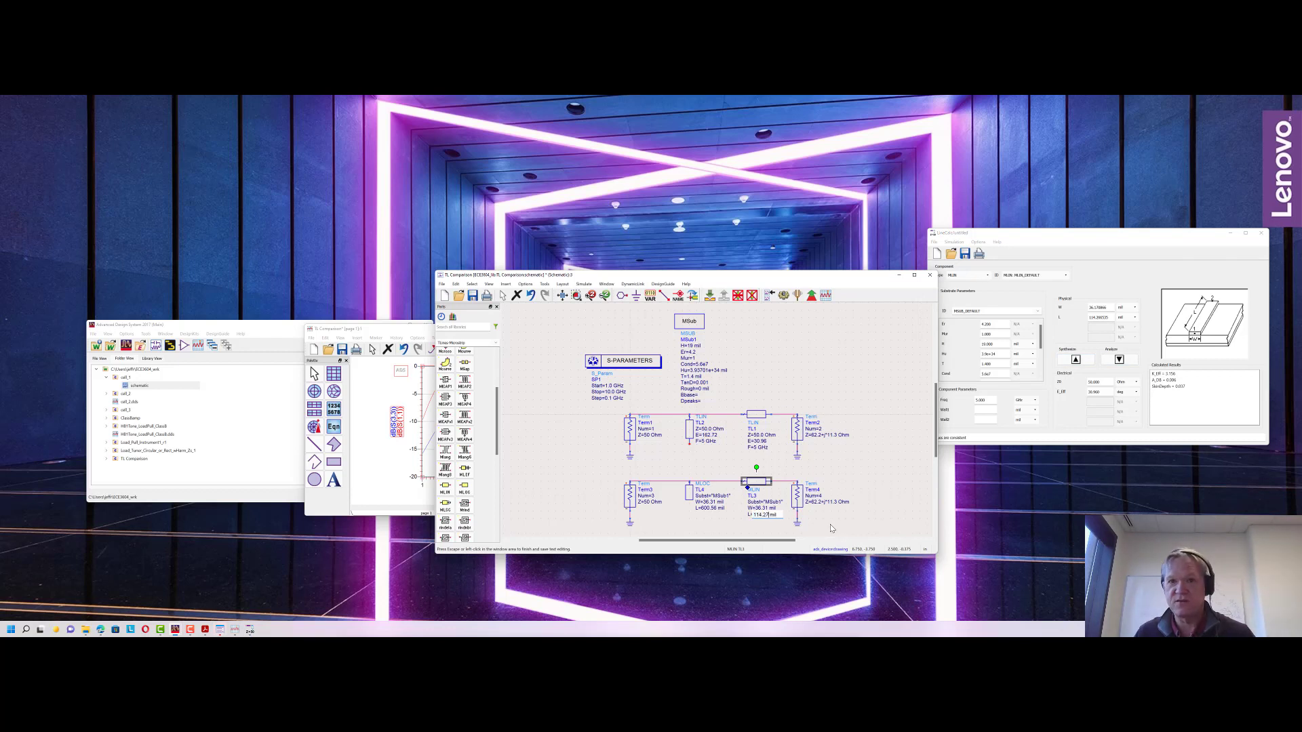
click(832, 528)
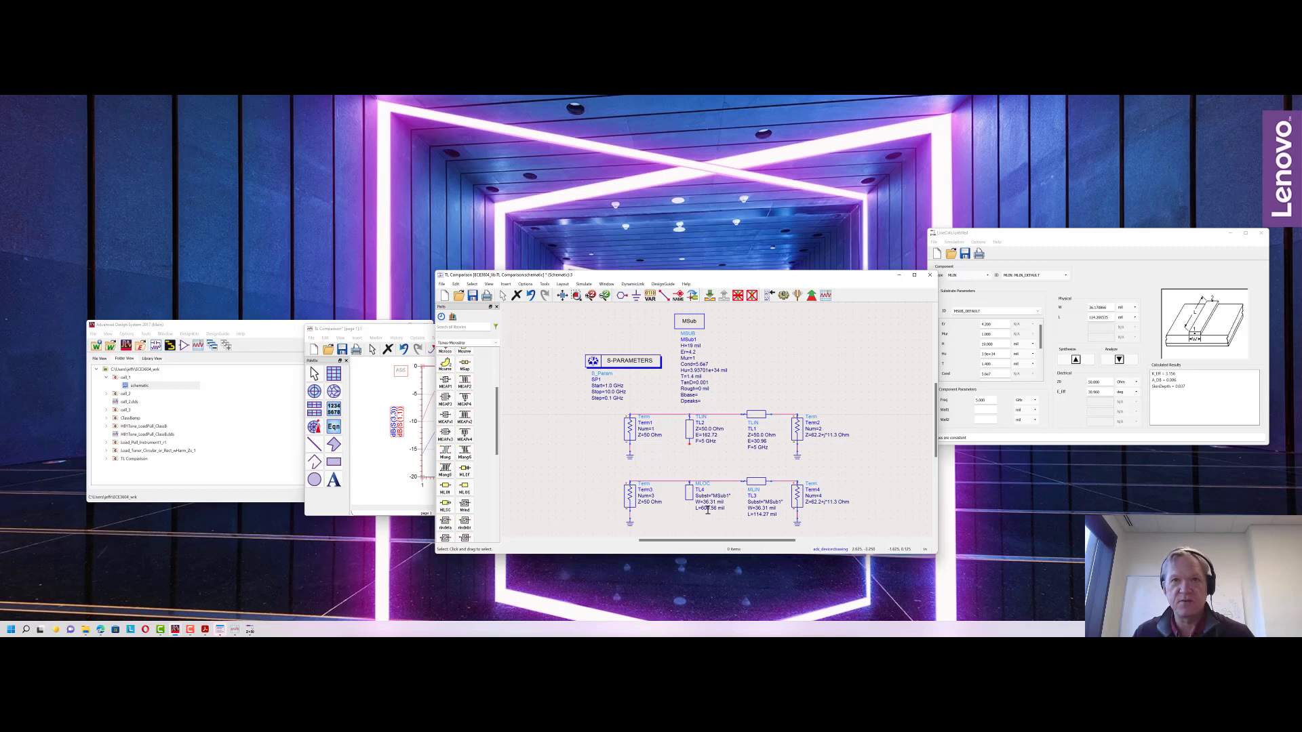
Rerun the simulation to compare the microstrip S33 with the ideal S11, then go back to the schematic.
click(783, 295)
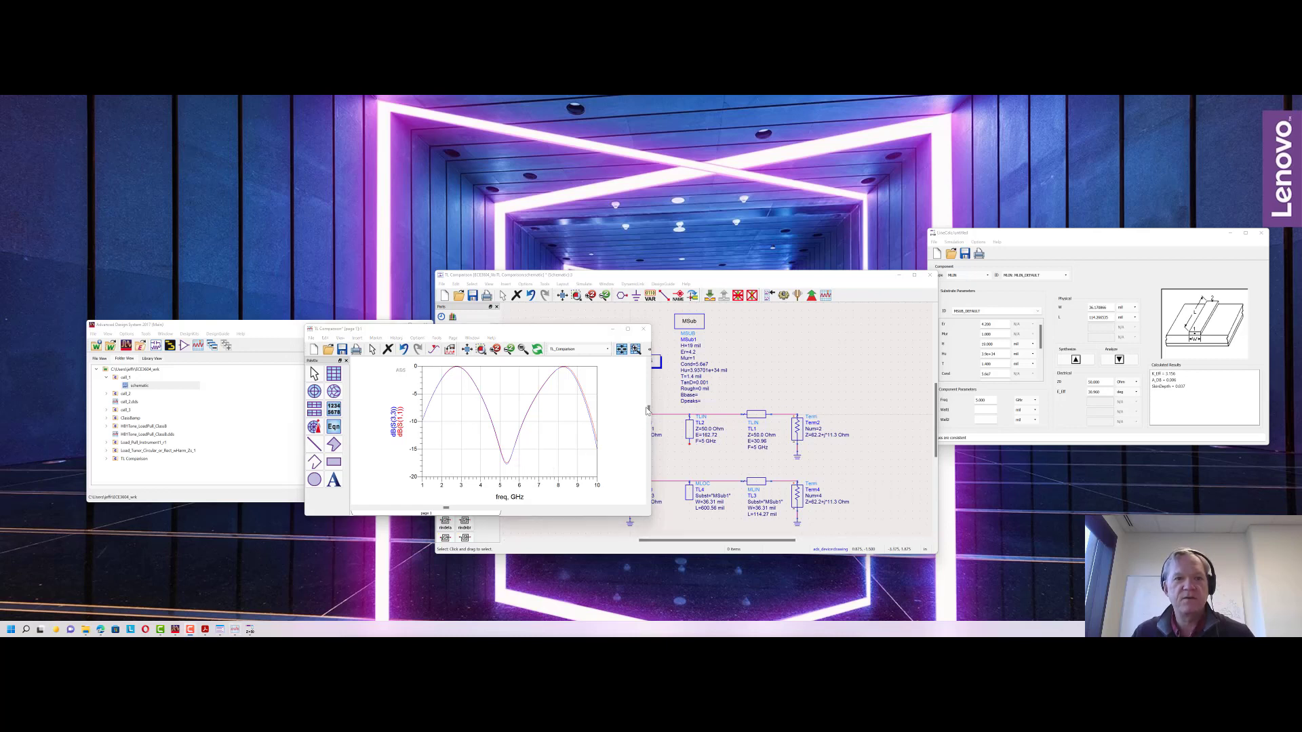
click(710, 283)
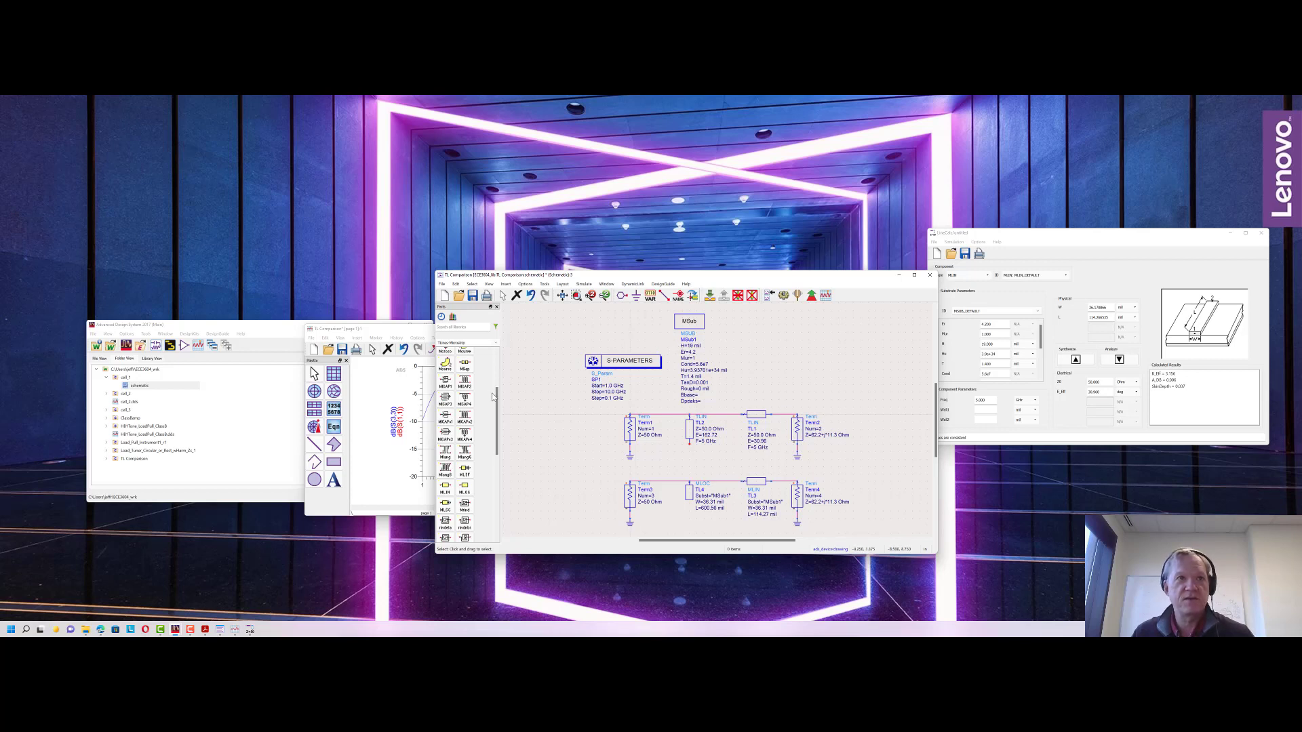
Place one MSUBST substrate at the schematic's upper right.
scroll(498, 400, up, 5)
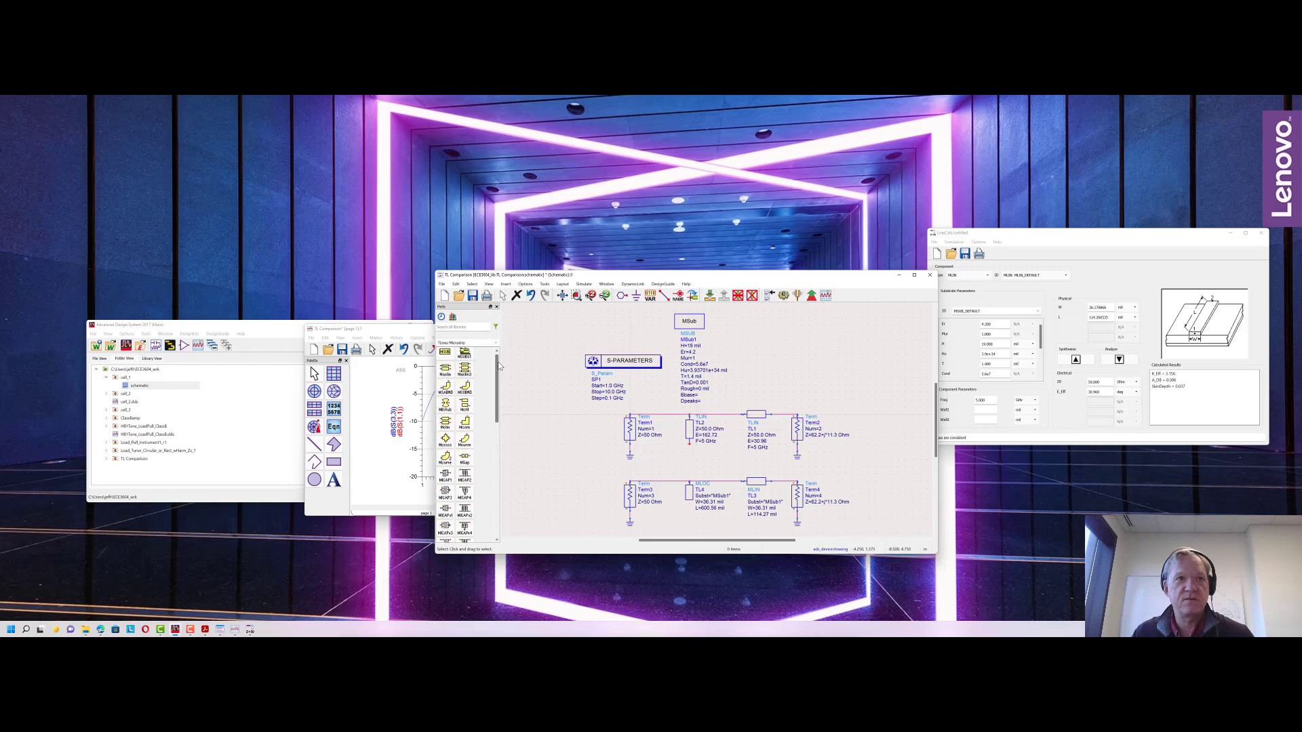
click(464, 358)
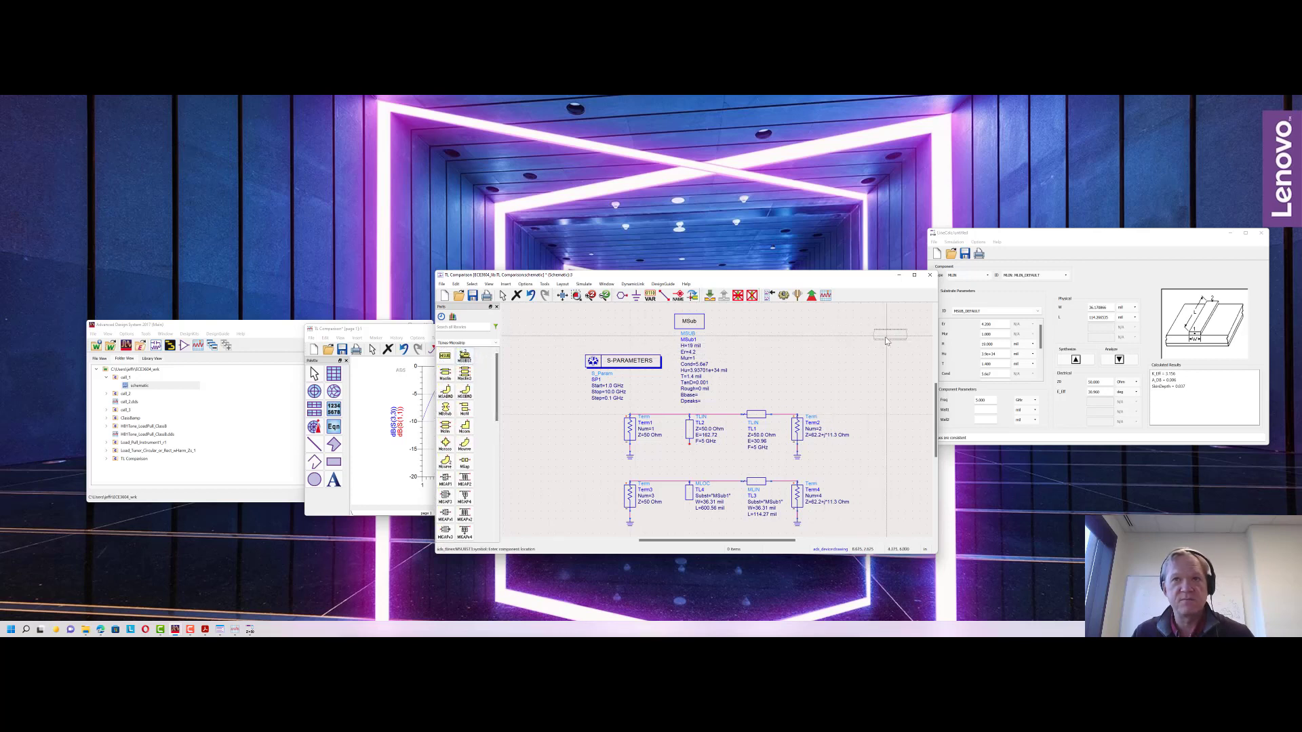
click(867, 332)
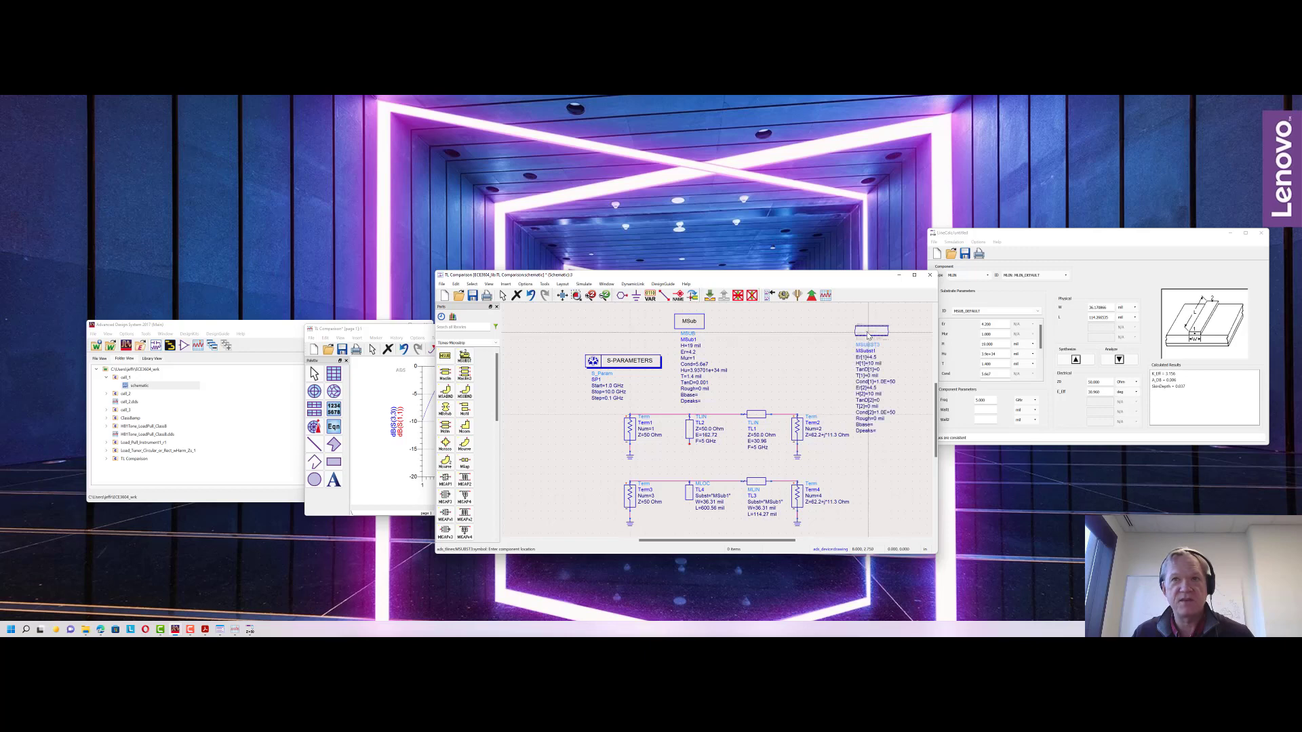
scroll(893, 365, up, 2)
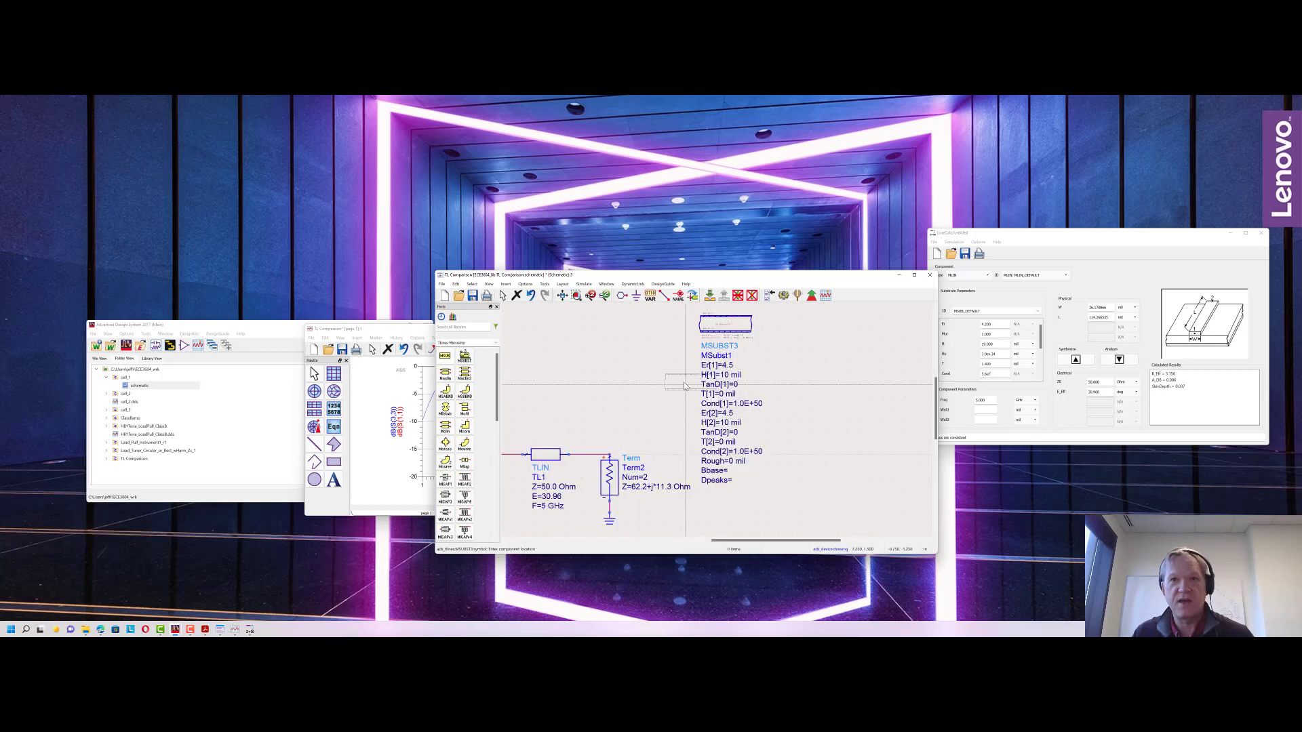
key(Escape)
Fit the circuit in view, delete the MSUBST substrate, and show the component palette list.
scroll(718, 420, up, 1)
scroll(717, 421, up, 2)
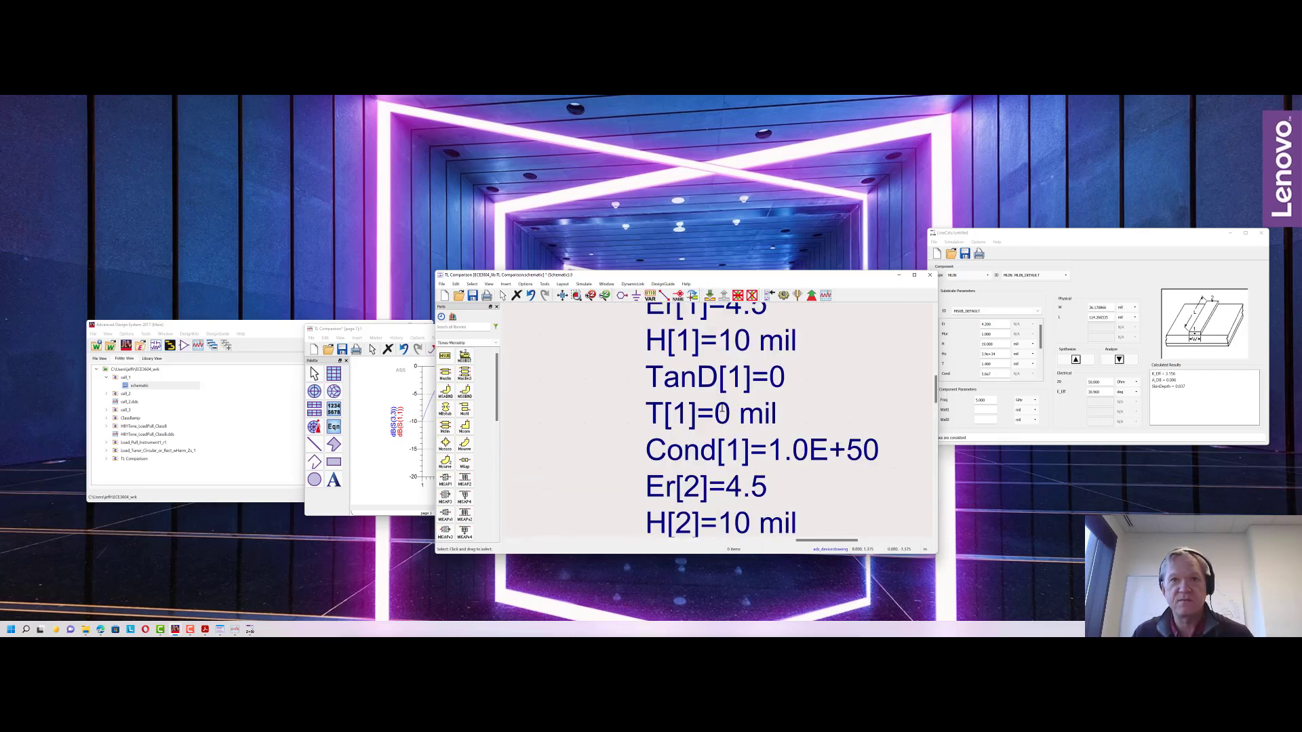
click(562, 295)
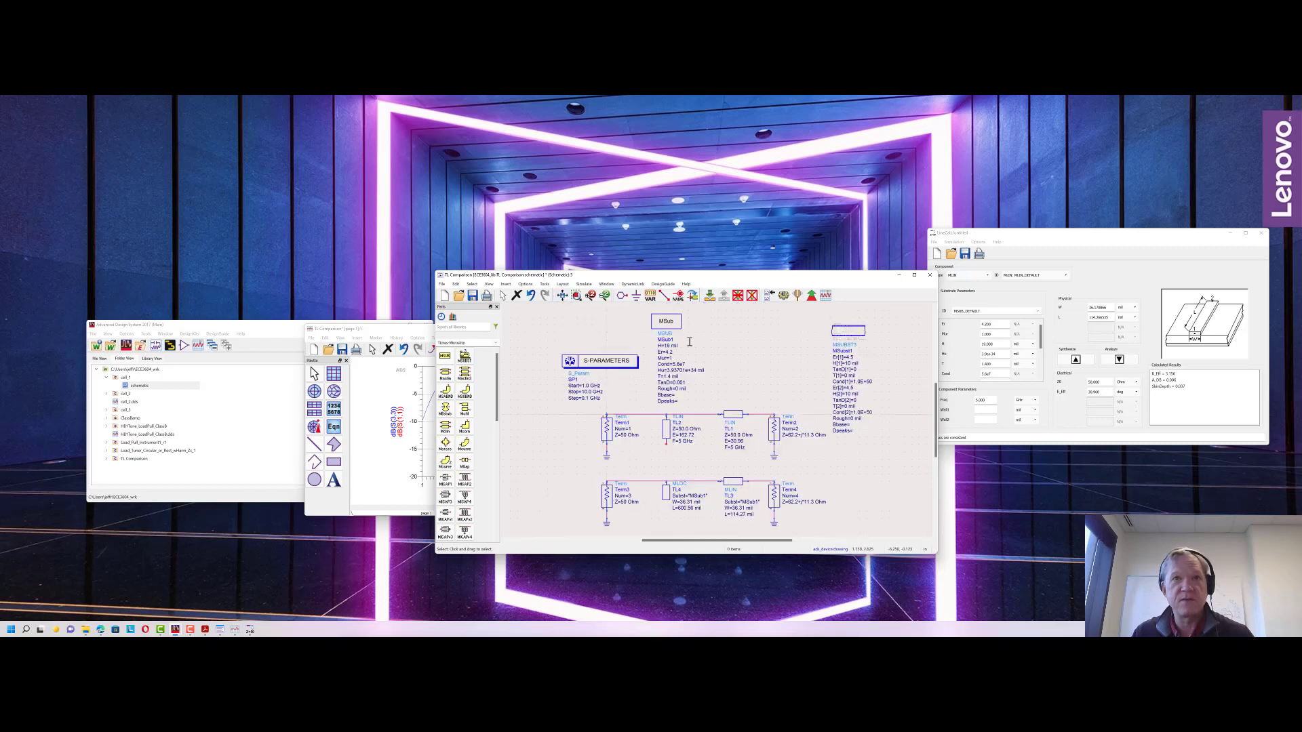
click(840, 342)
key(Delete)
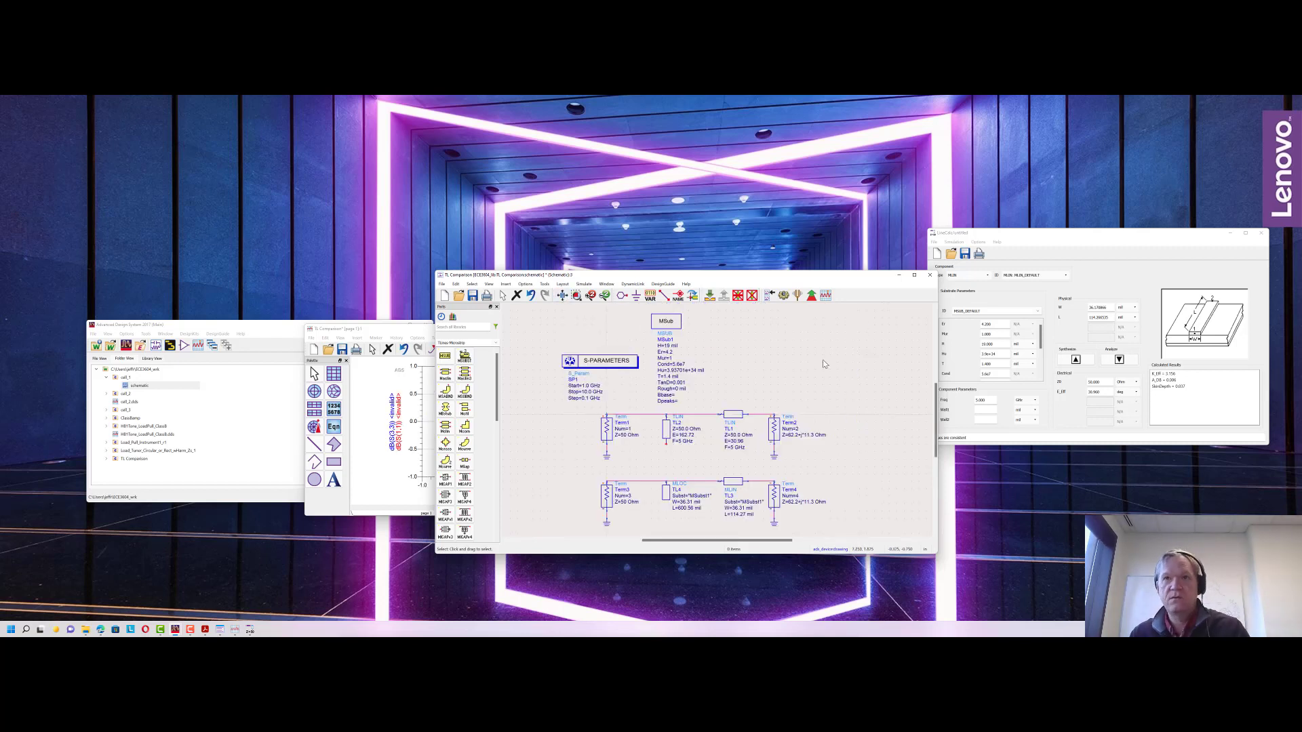
click(495, 343)
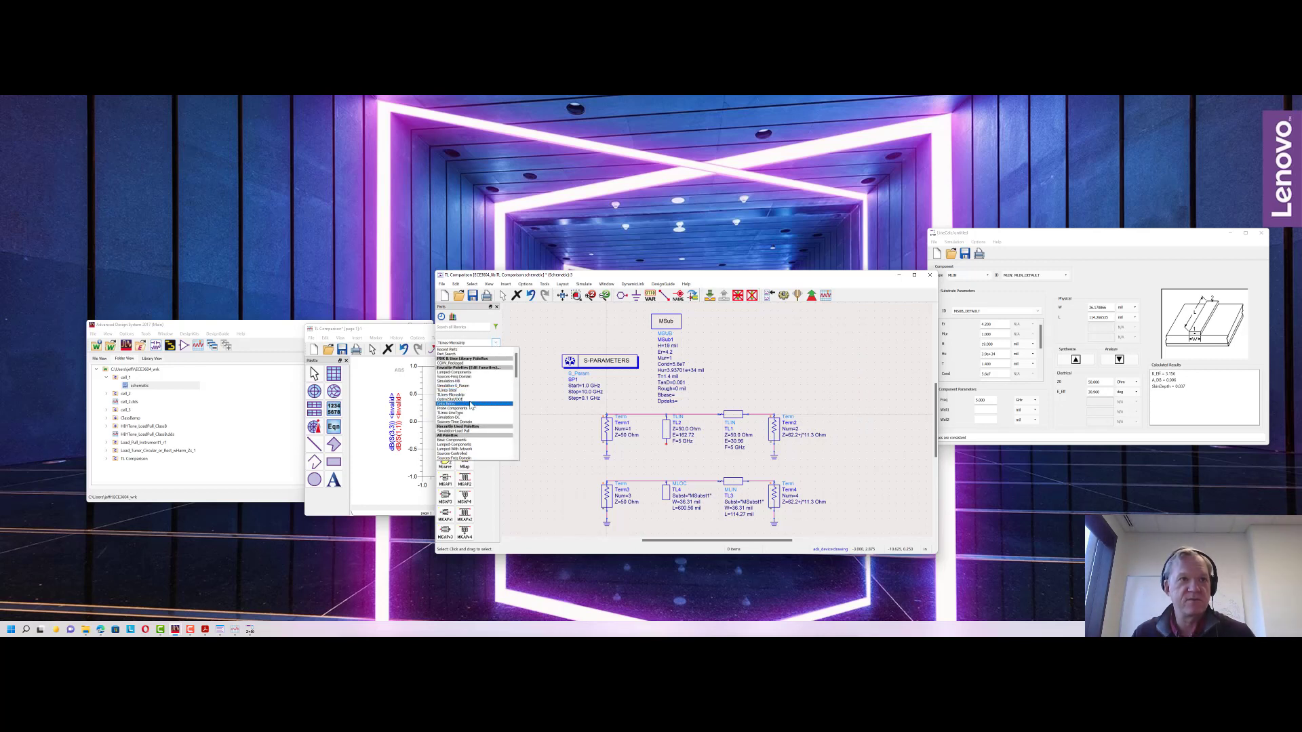
scroll(516, 373, down, 2)
drag(516, 373, 513, 405)
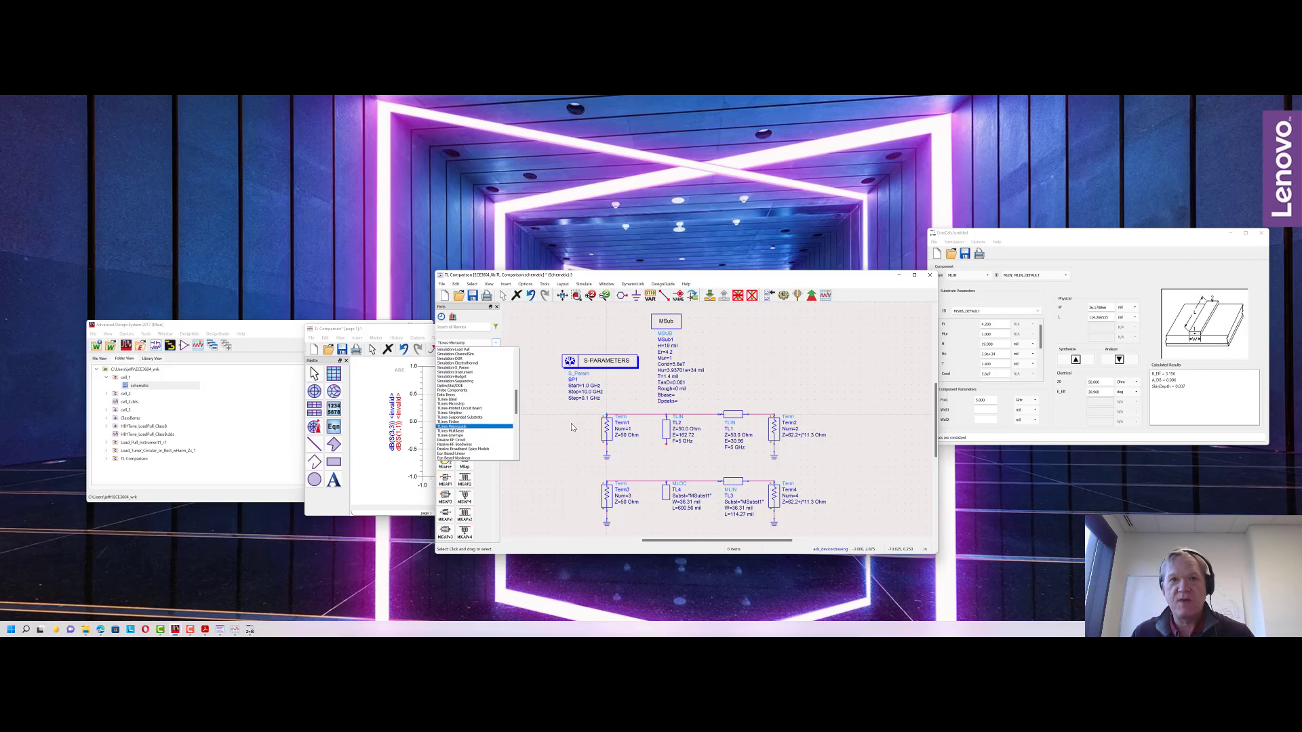
click(720, 377)
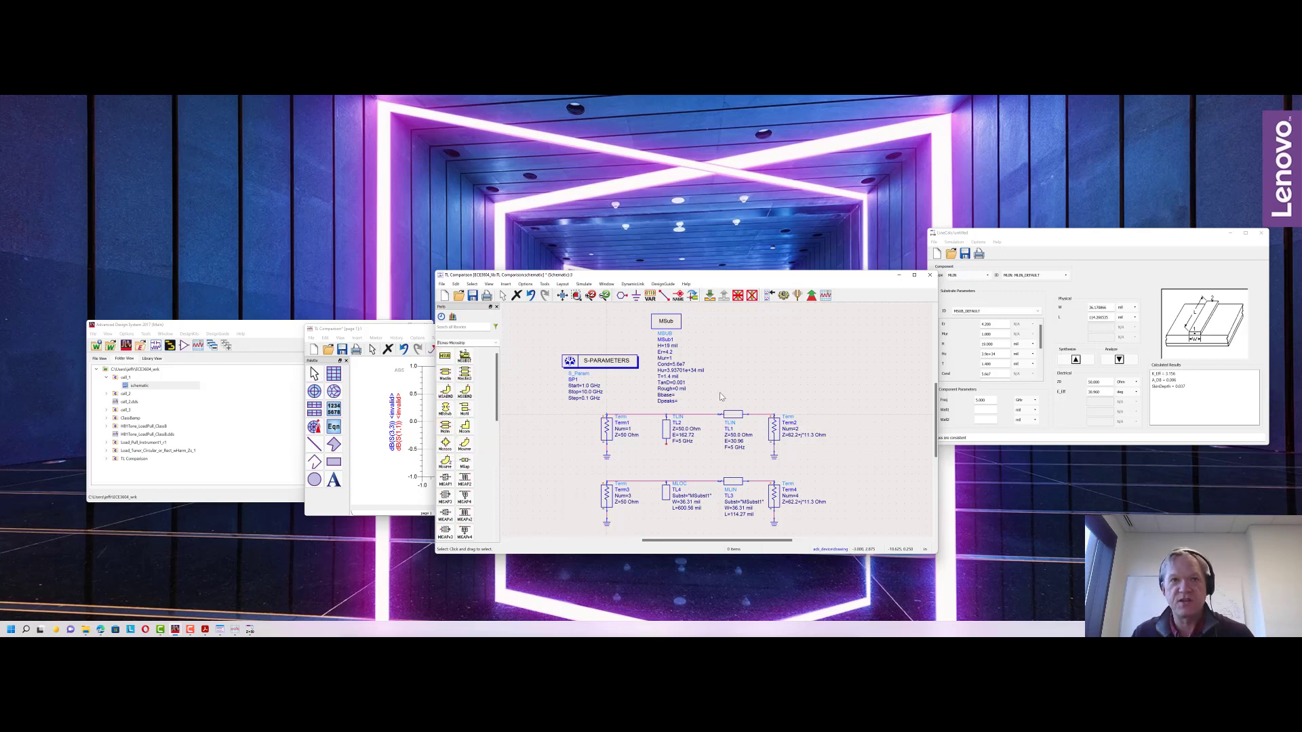